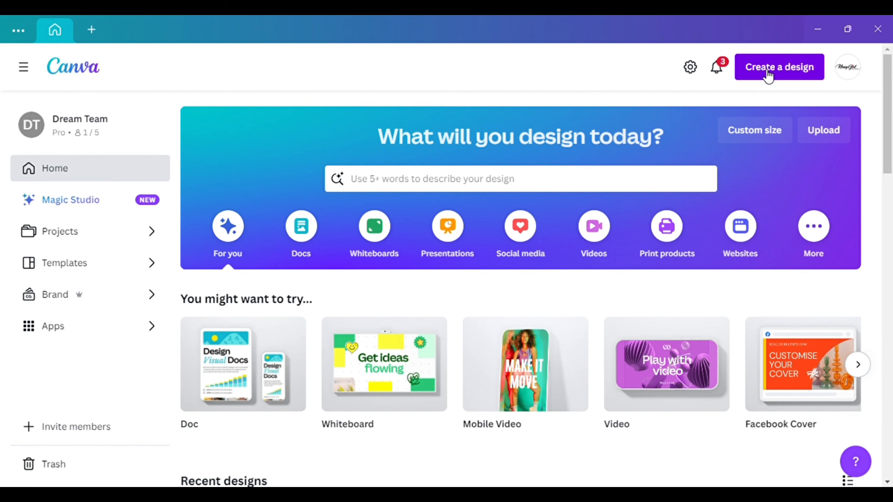
Create a new design with the Document (US Letter Portrait) format, searching the design types for "us"
left_click(768, 75)
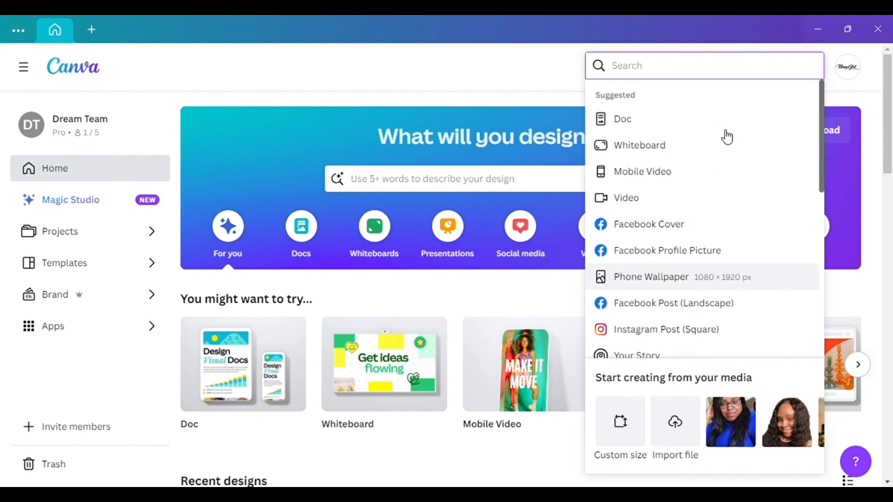
scroll(725, 105, "down", 2)
scroll(723, 113, "down", 9)
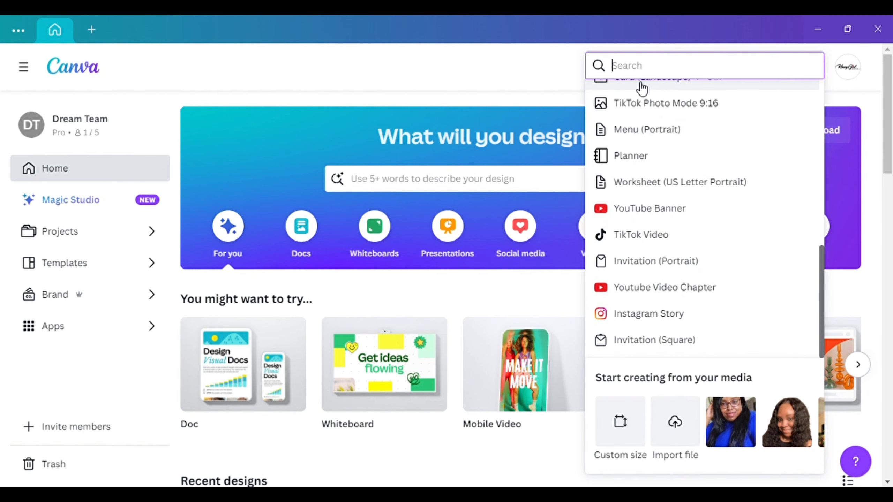
type("us")
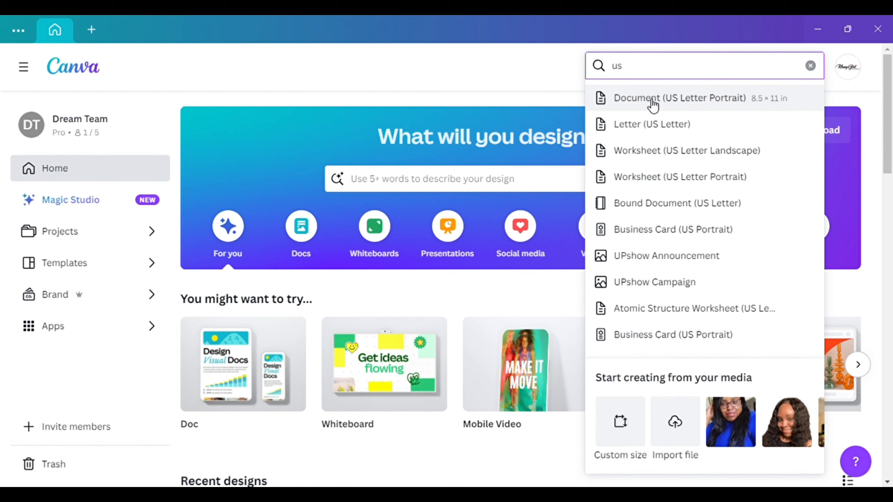
left_click(738, 101)
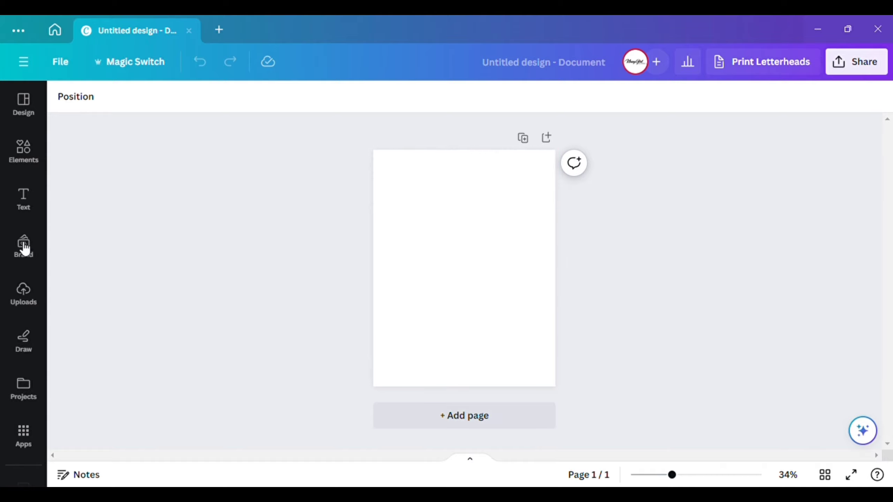
Add the single-image grid from the Grids elements to the blank page
left_click(23, 151)
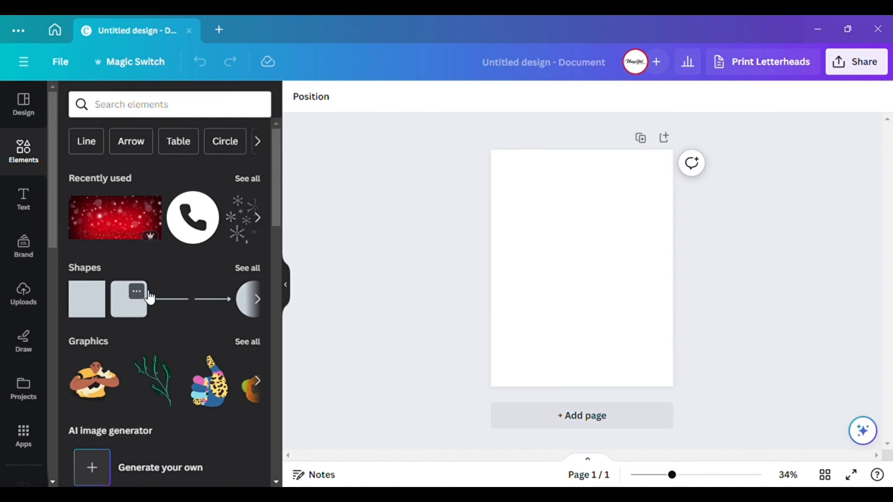
scroll(215, 291, "down", 5)
scroll(216, 295, "down", 5)
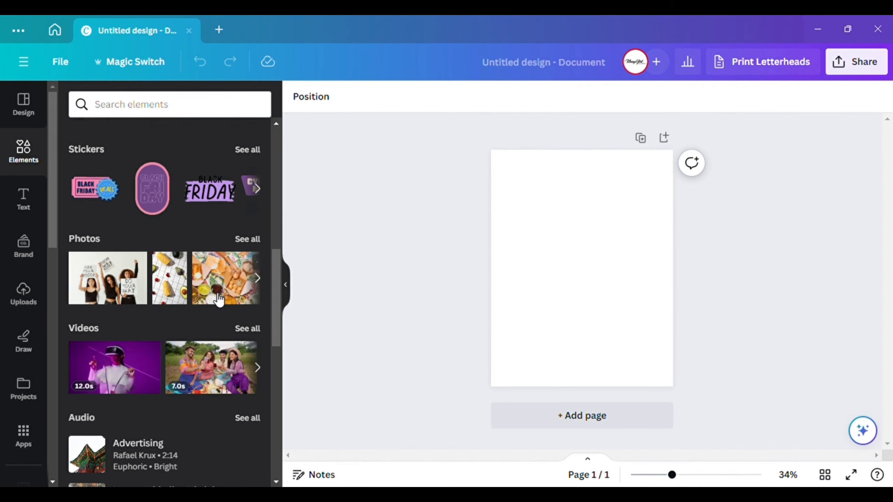
scroll(176, 199, "down", 7)
scroll(181, 311, "down", 4)
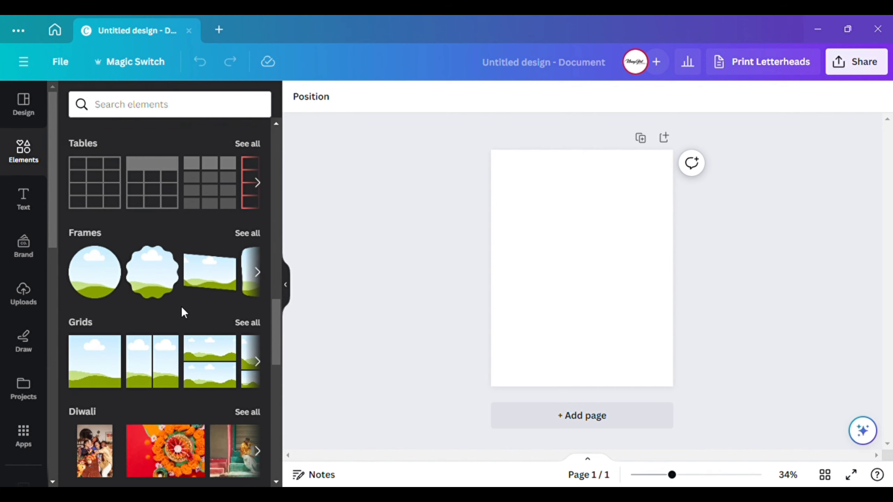
scroll(88, 335, "down", 2)
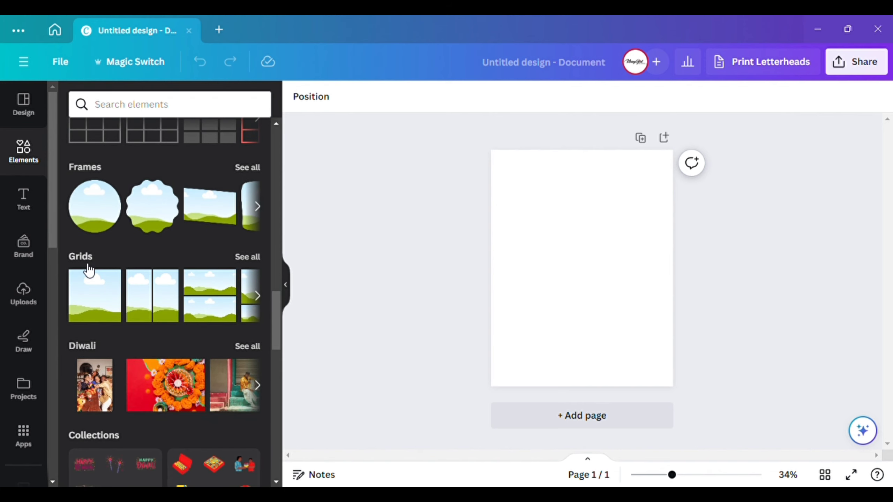
left_click(107, 295)
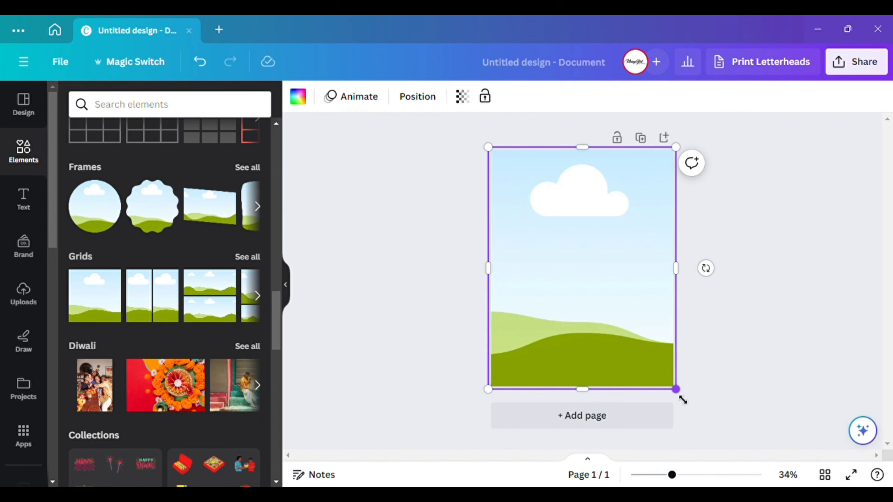
Resize the image grid so all of its edges align with the page borders
left_click_drag(682, 400, 679, 397)
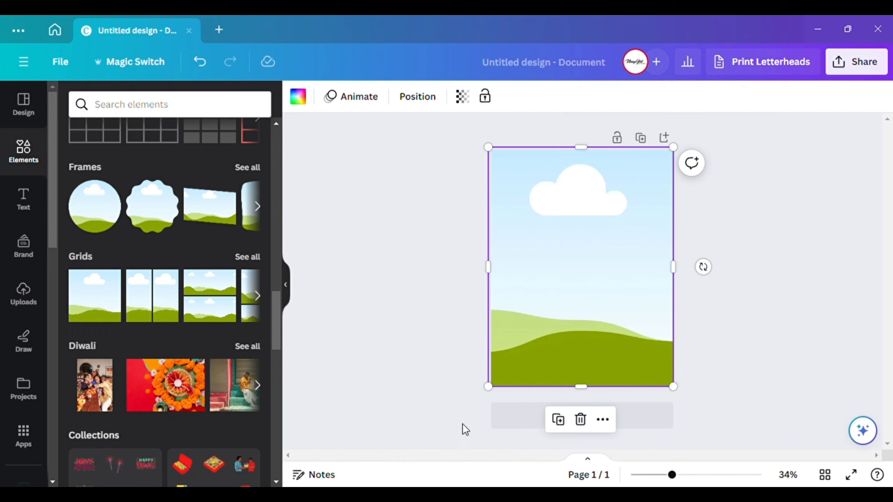
left_click(285, 284)
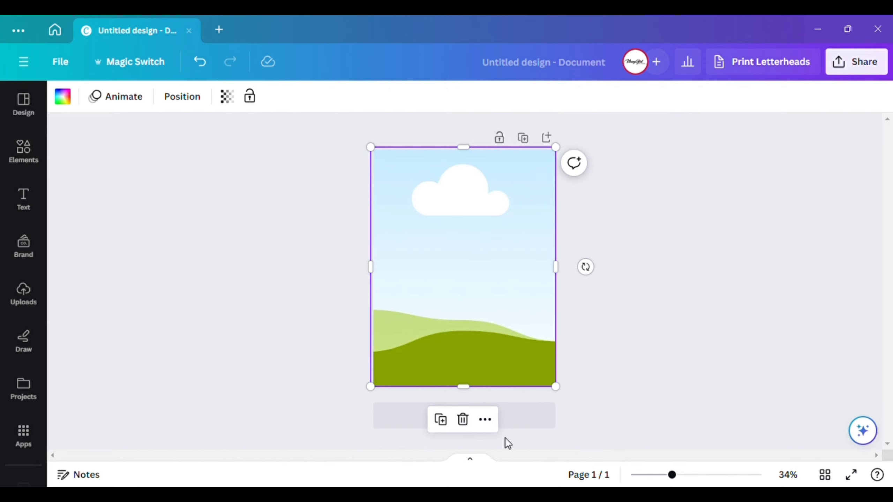
scroll(472, 280, "up", 3, "ctrl")
scroll(472, 282, "up", 2)
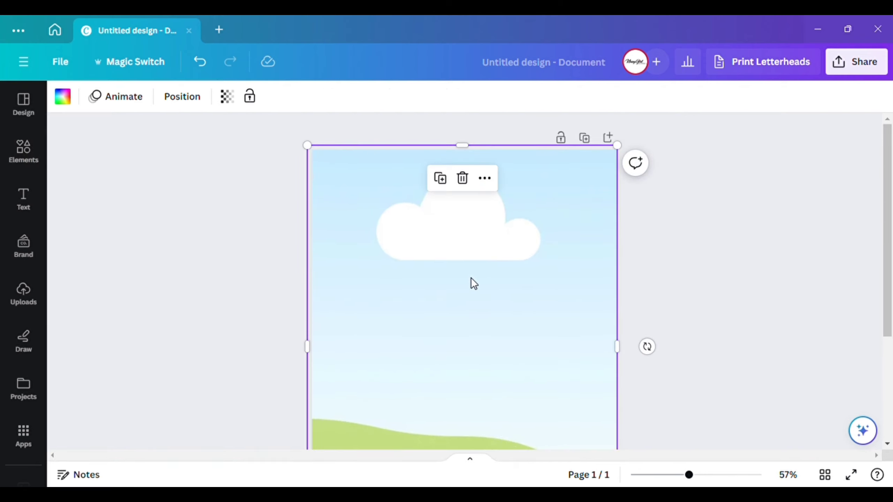
left_click_drag(314, 361, 318, 360)
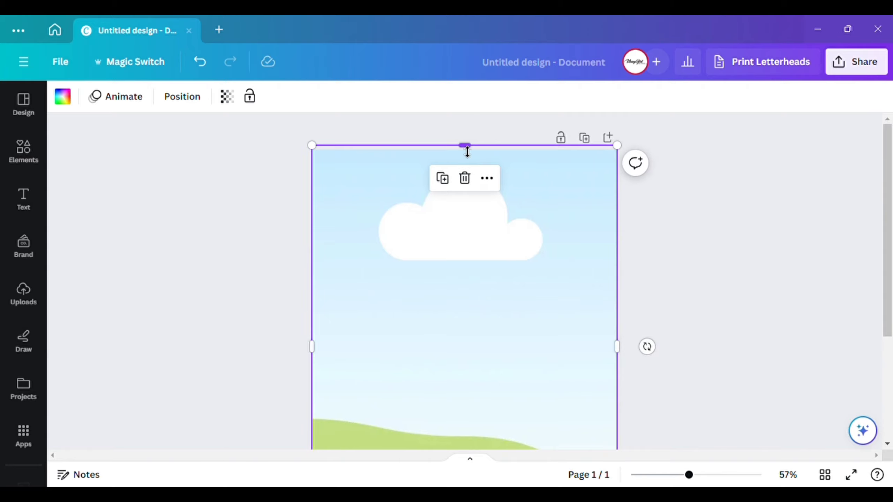
left_click_drag(467, 151, 470, 158)
scroll(524, 215, "down", 5)
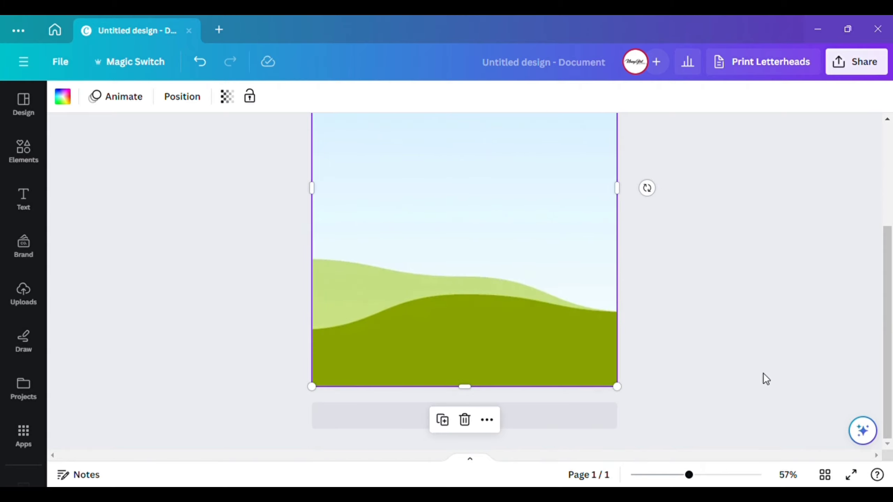
scroll(668, 413, "up", 2)
scroll(668, 413, "down", 2, "ctrl")
scroll(668, 412, "down", 2, "ctrl")
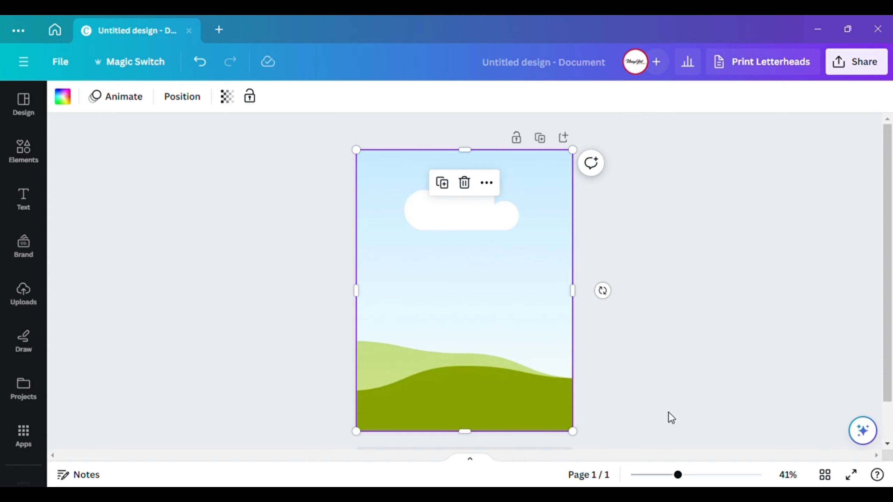
left_click(668, 411)
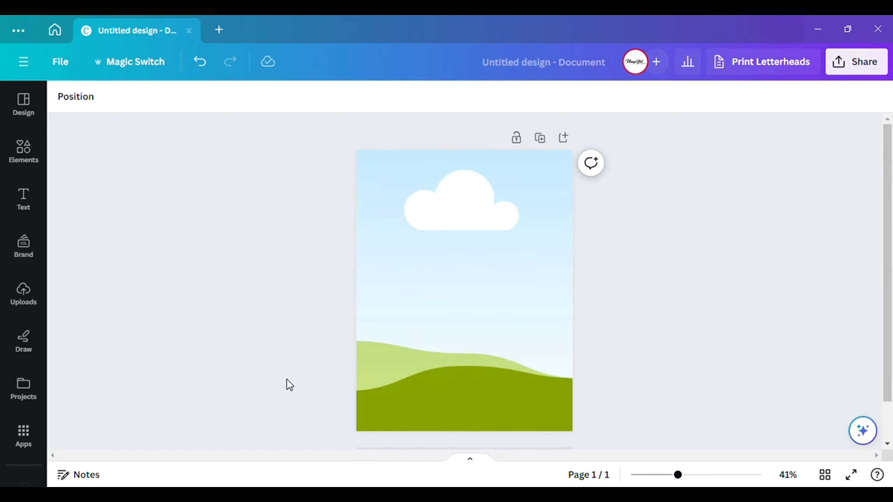
Add a rounded square shape over the image grid
left_click(37, 153)
scroll(151, 197, "up", 10)
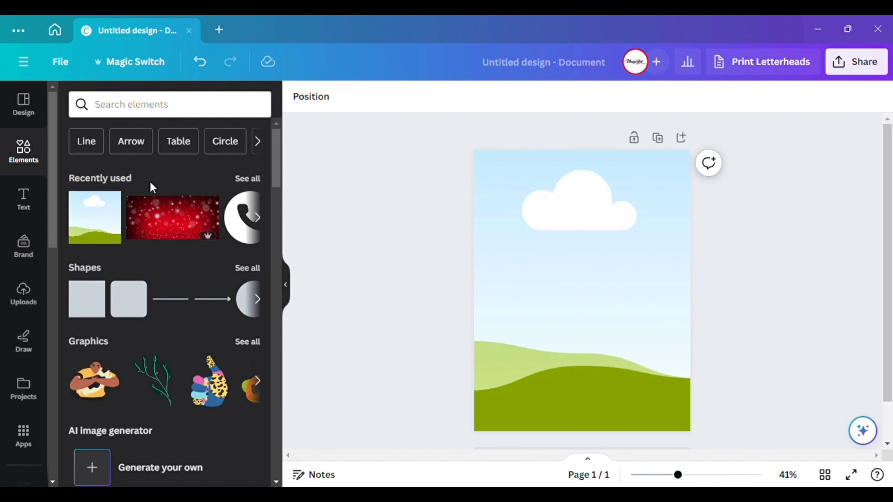
left_click(127, 301)
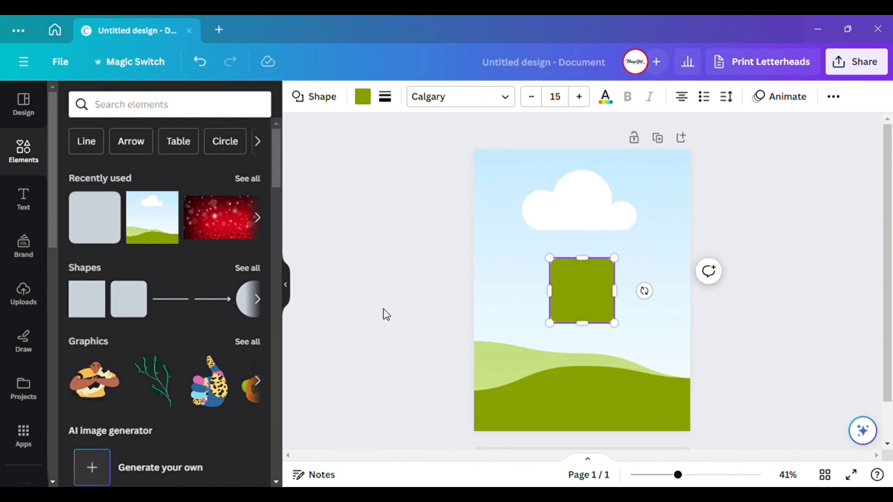
left_click(286, 284)
left_click(444, 299)
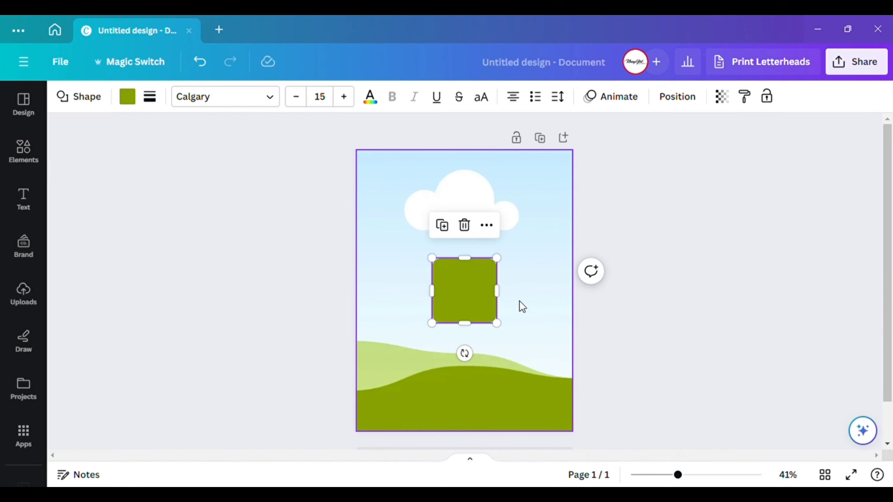
Stretch the rounded square into a wide horizontal bar and fill it with white
left_click_drag(496, 323, 566, 281)
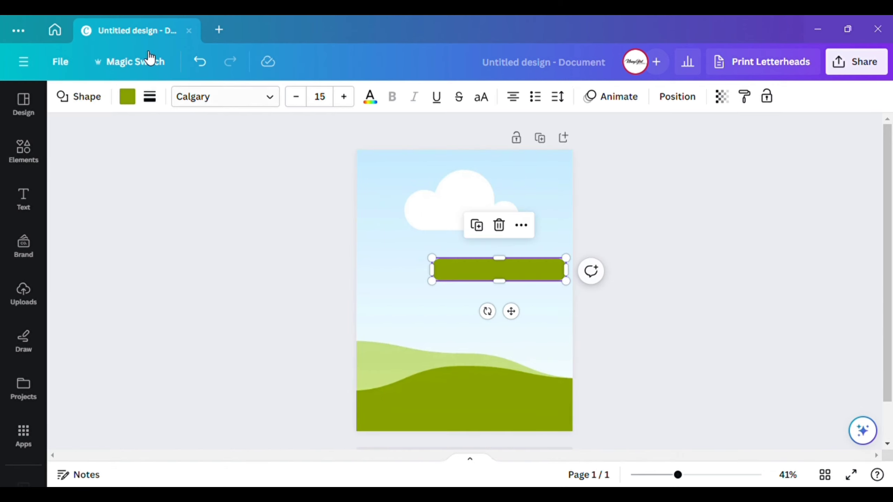
left_click(128, 96)
left_click(211, 176)
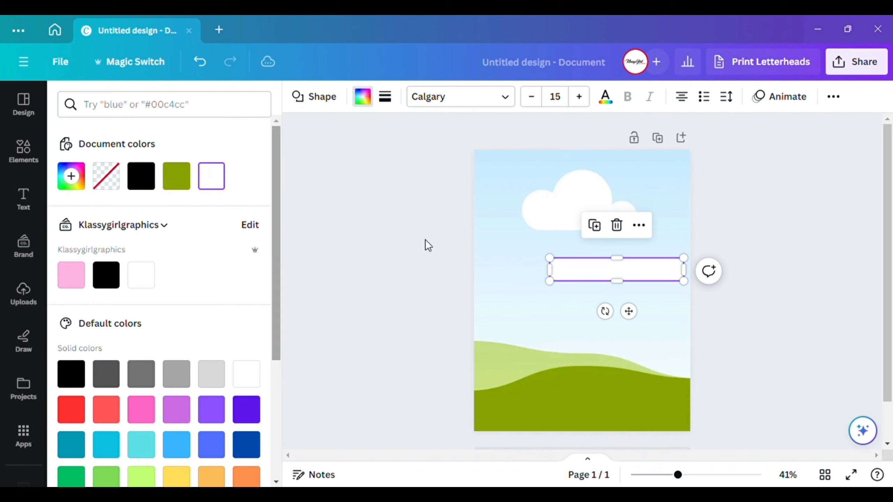
Make the white bar thinner and nearly page-wide, and center it on the page with even side margins
left_click_drag(550, 282, 509, 280)
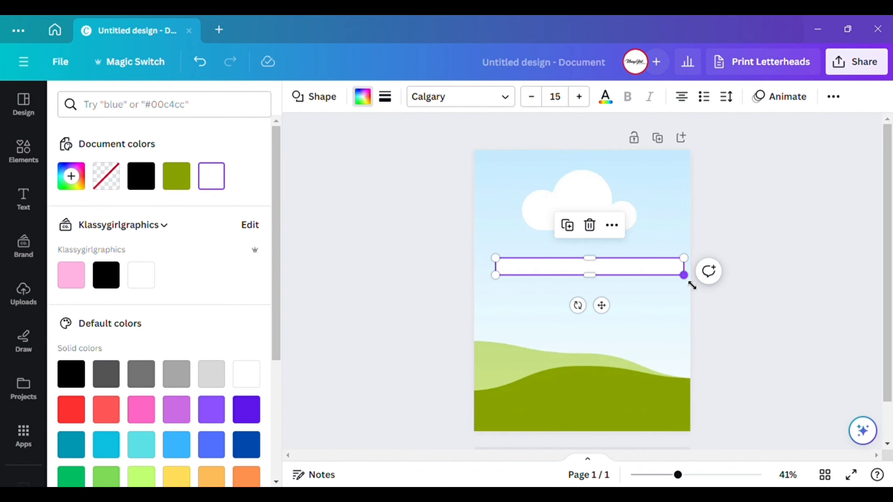
mouse_move(690, 283)
left_mouse_down()
mouse_move(672, 271)
mouse_move(693, 279)
left_mouse_up()
left_click_drag(604, 298, 601, 332)
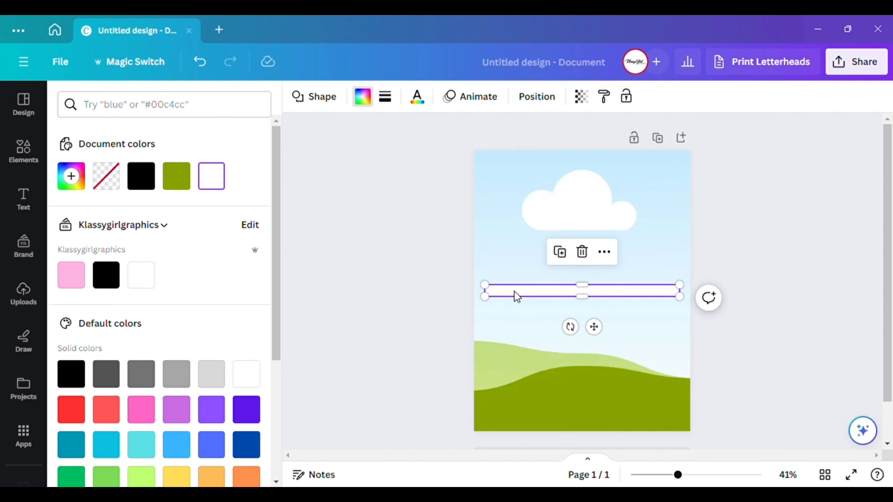
scroll(527, 327, "up", 3)
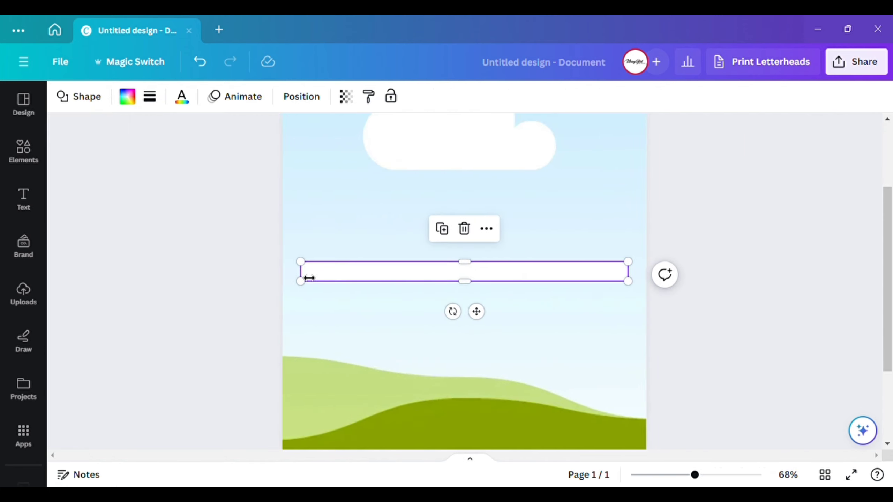
left_click_drag(309, 278, 314, 278)
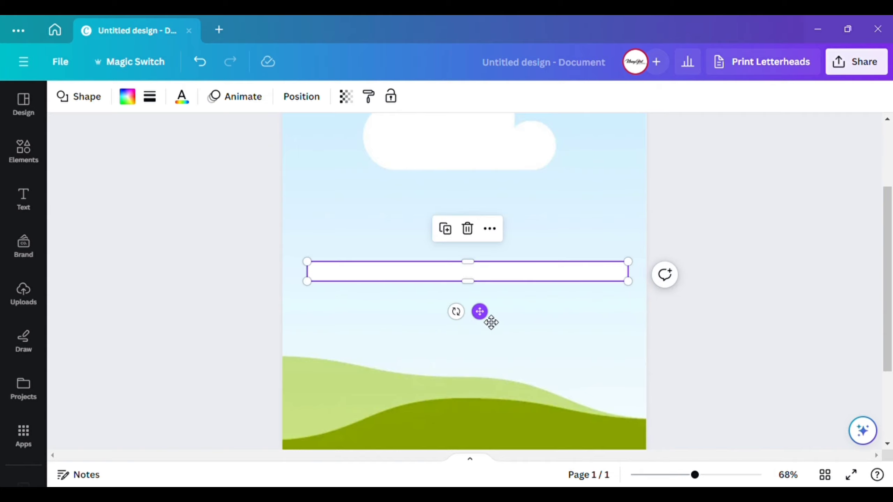
scroll(594, 343, "down", 3)
left_click(608, 294)
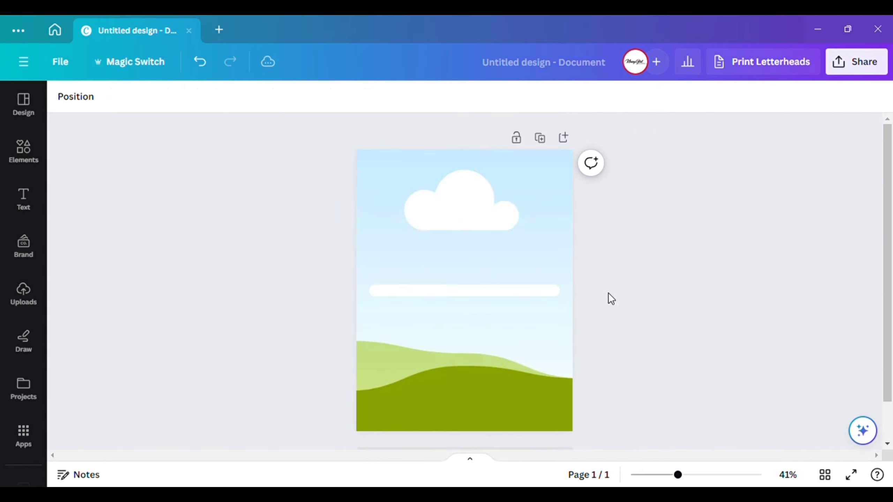
Move the white bar slightly lower on the page, keeping it horizontally centered
left_click(462, 290)
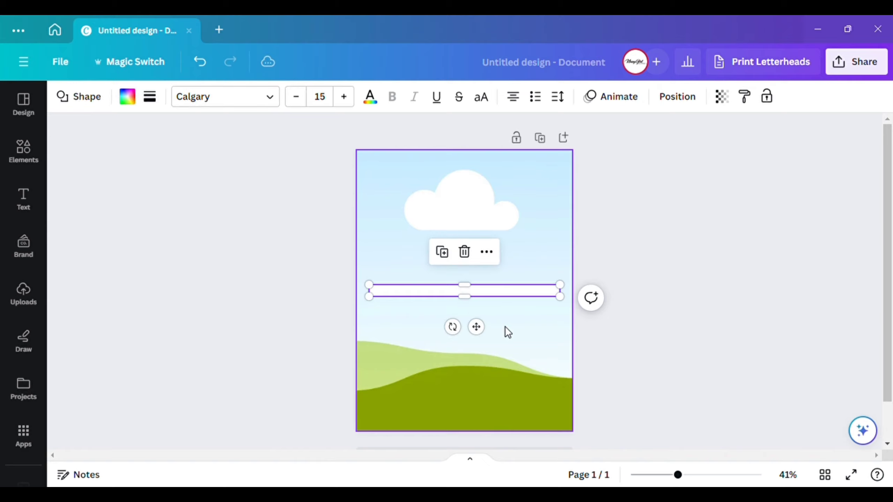
left_click_drag(476, 328, 486, 349)
left_click(583, 333)
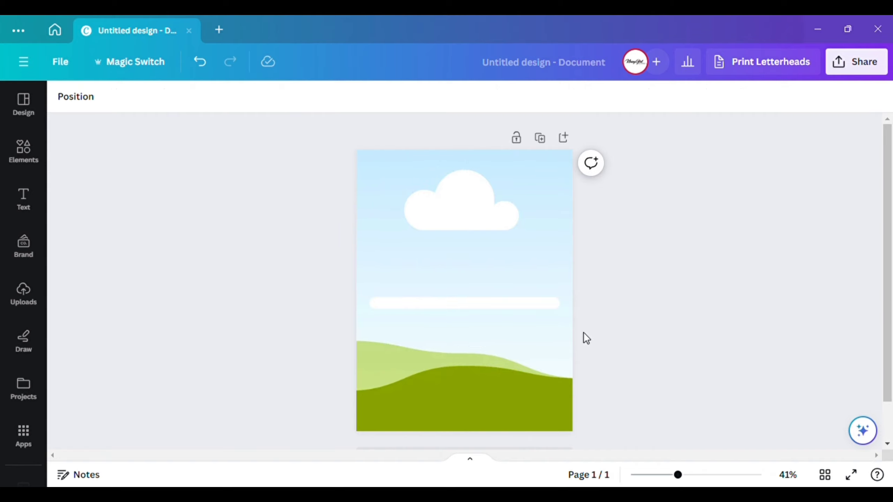
Duplicate the white bar, align the copy below it, and extend the copy down into a large box near the page's lower edge
left_click(507, 306)
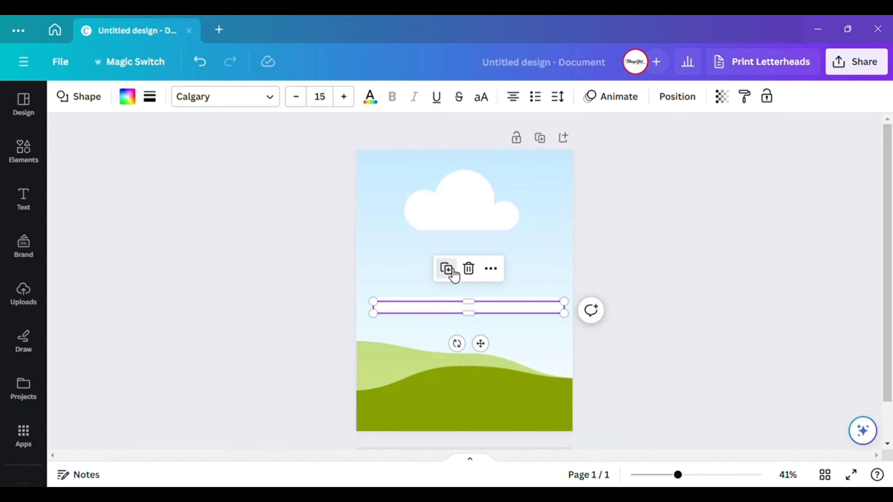
mouse_move(485, 356)
left_mouse_down()
mouse_move(486, 384)
mouse_move(477, 369)
left_mouse_up()
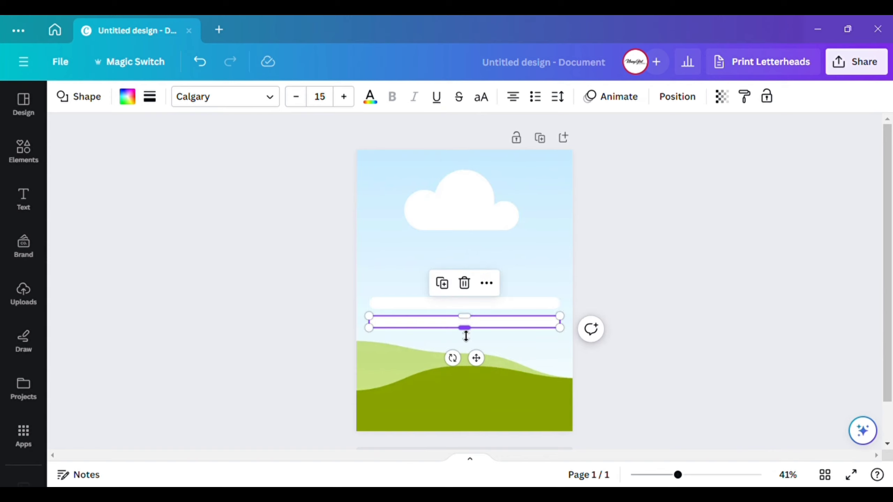
left_click_drag(465, 331, 478, 431)
left_click(478, 305)
left_click(667, 304)
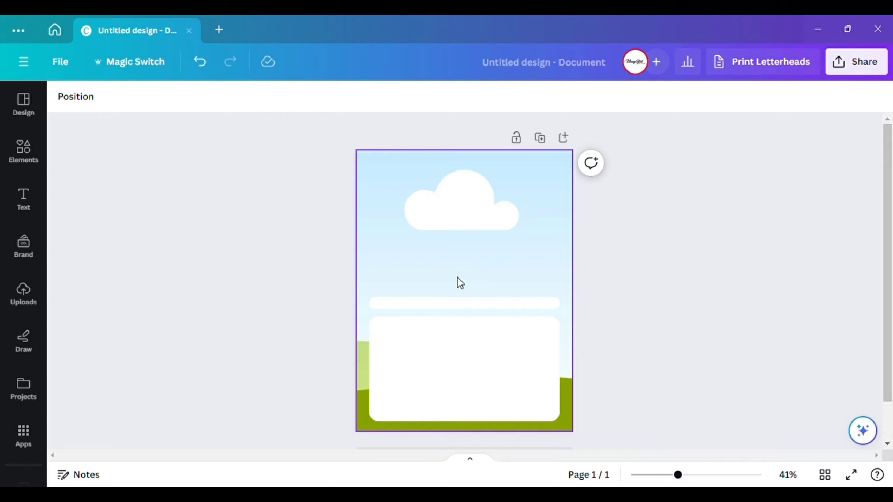
Shift the thin white bar up slightly and extend the large box's upper edge to keep a small gap between them
left_click(469, 353)
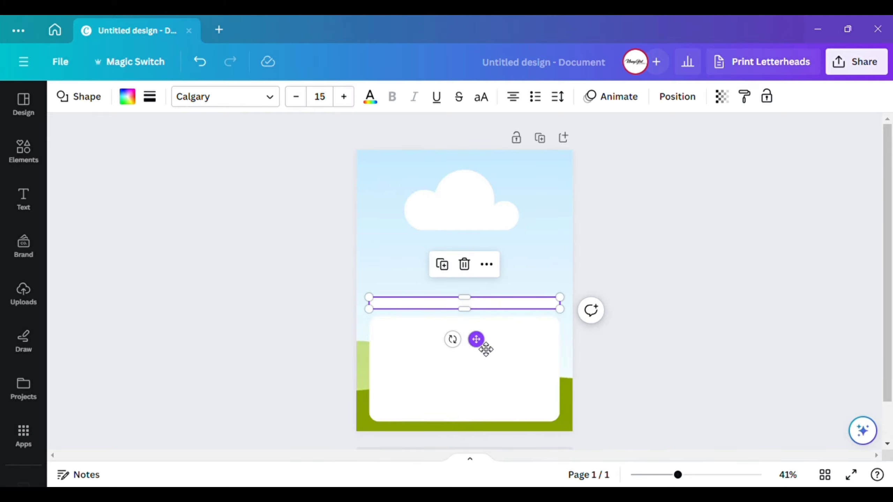
left_click_drag(469, 324, 474, 316)
left_click(587, 342)
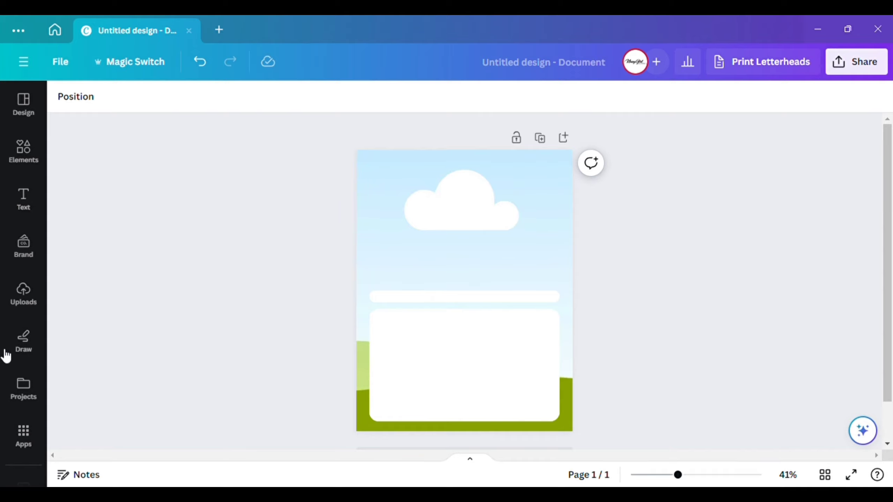
Add a Heading text box to the page
left_click(28, 207)
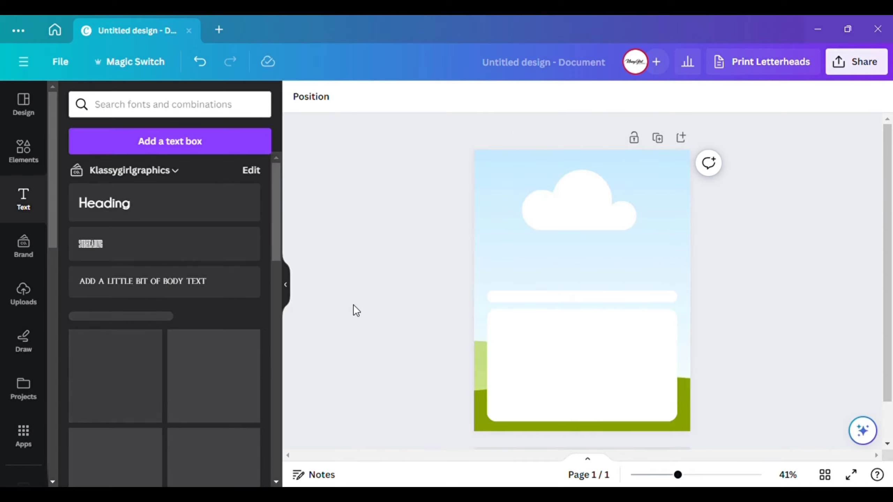
left_click(115, 210)
left_click(286, 284)
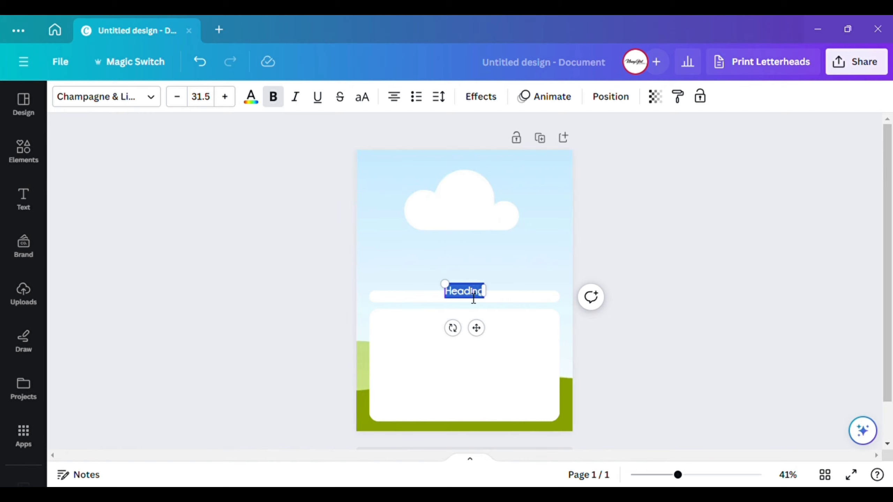
Replace the heading text with JANUARY in Balgin expanded, resize it to 28.3, and move it onto the thin white bar
type("JA")
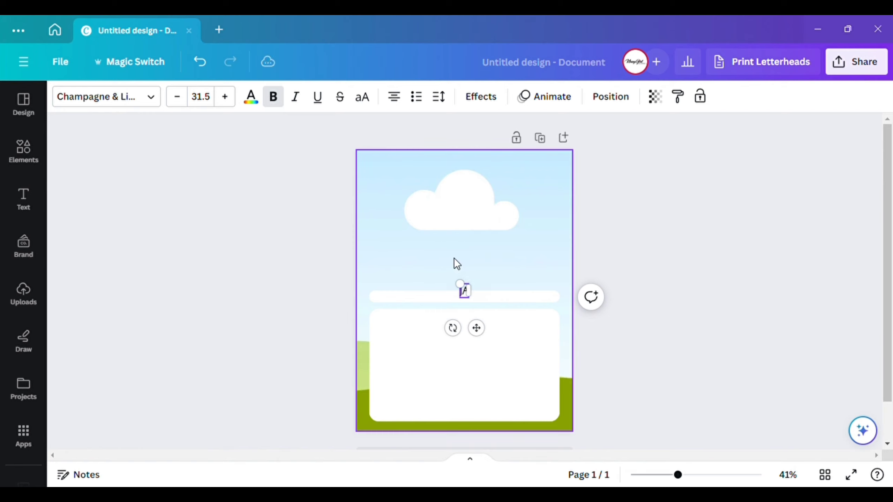
type("NUARY")
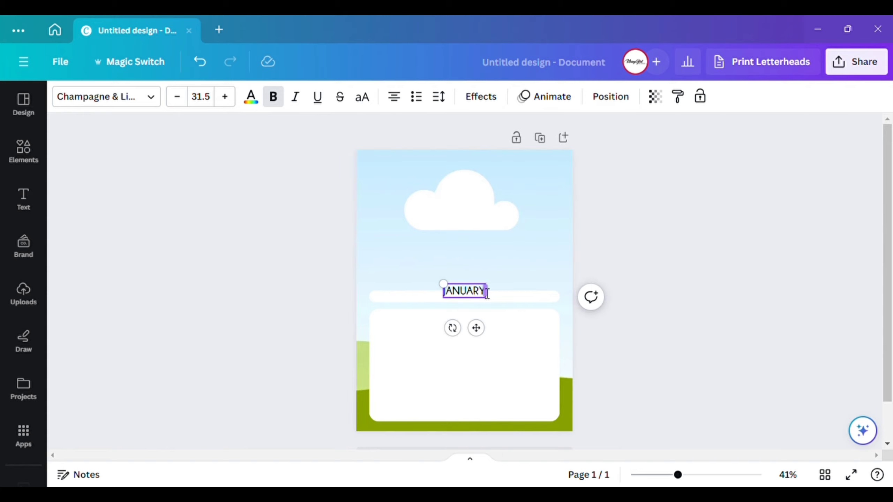
mouse_move(443, 284)
left_mouse_down()
mouse_move(409, 273)
mouse_move(445, 288)
mouse_move(433, 280)
left_mouse_up()
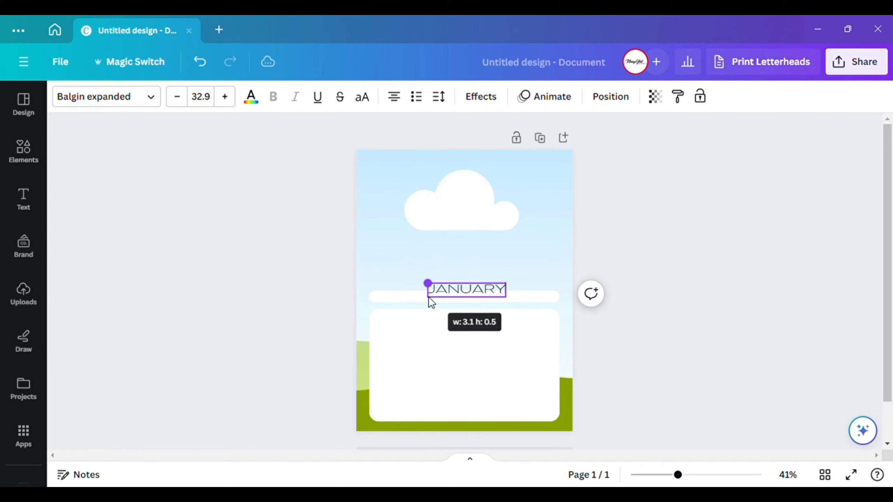
left_click_drag(429, 300, 442, 305)
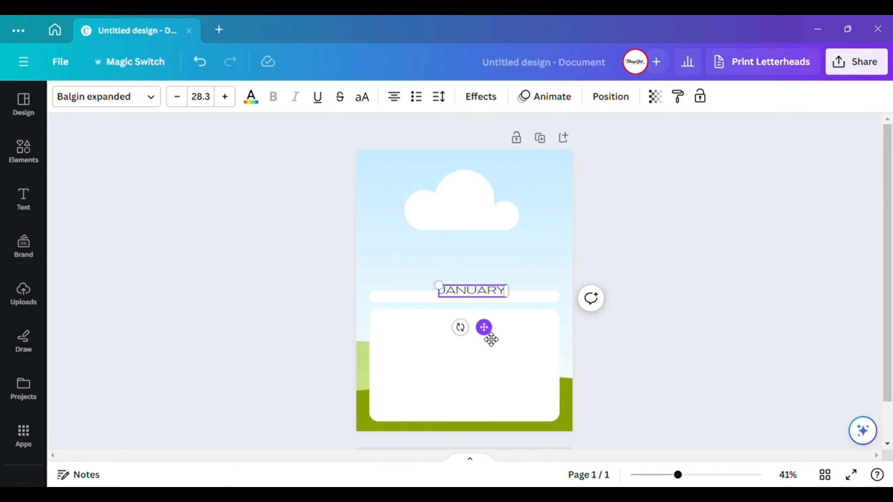
left_click_drag(491, 339, 478, 346)
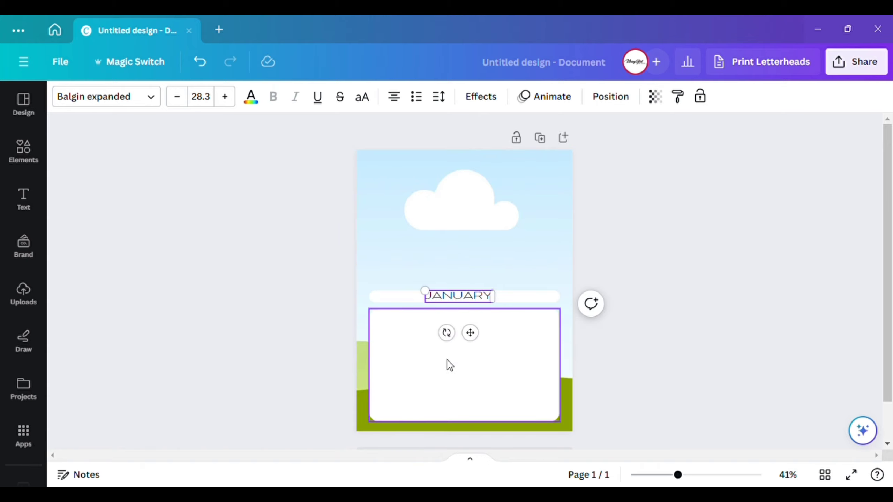
Shrink the JANUARY text to size 25.7 and center it on the thin white bar
scroll(446, 365, "up", 5)
left_click_drag(385, 220, 404, 232)
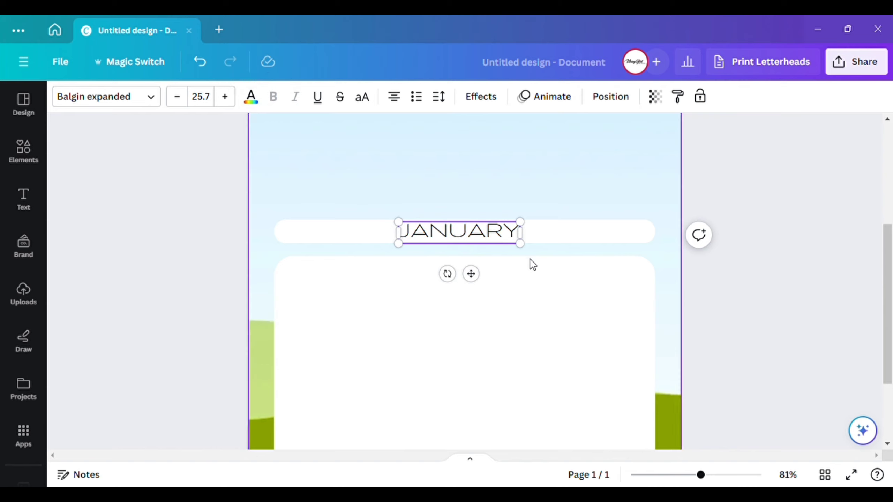
left_click_drag(471, 273, 492, 284)
left_click_drag(488, 284, 486, 283)
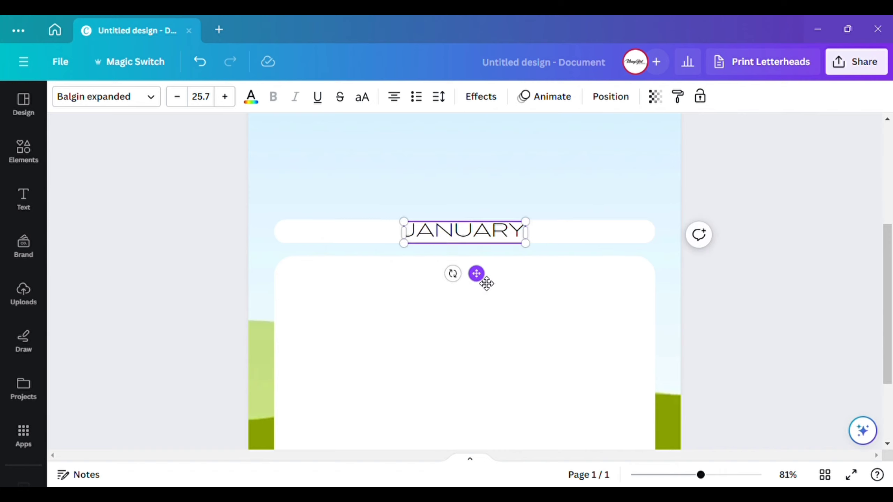
scroll(668, 211, "down", 5)
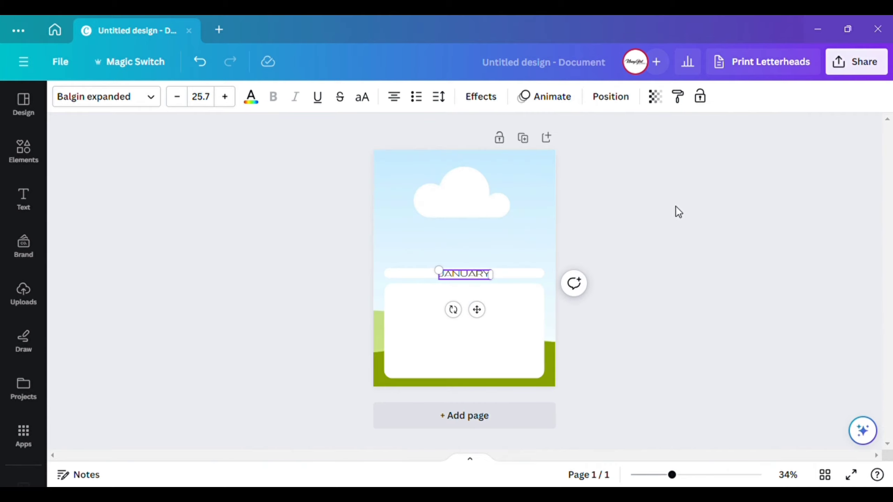
Apply an Outline effect to the JANUARY text in black with a thickness of 27
left_click(524, 350)
left_click(469, 279)
scroll(484, 335, "up", 5)
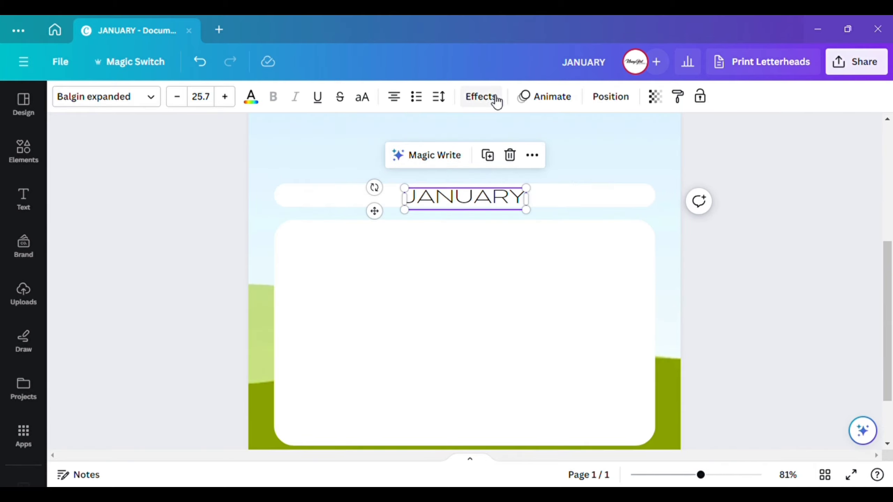
left_click(496, 102)
left_click(225, 270)
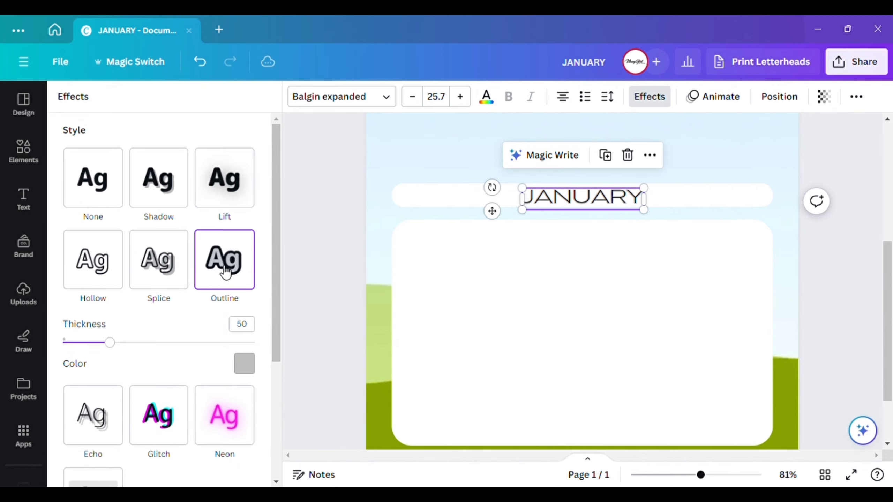
left_click(244, 363)
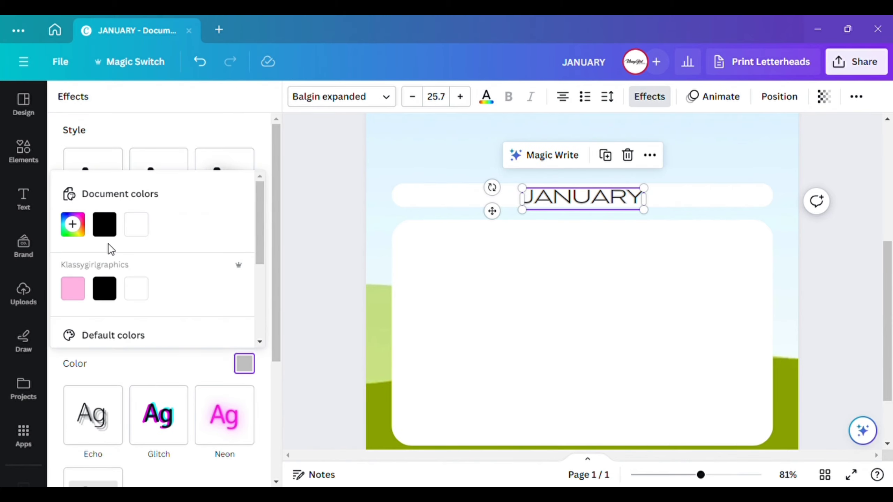
left_click(104, 289)
left_click(208, 129)
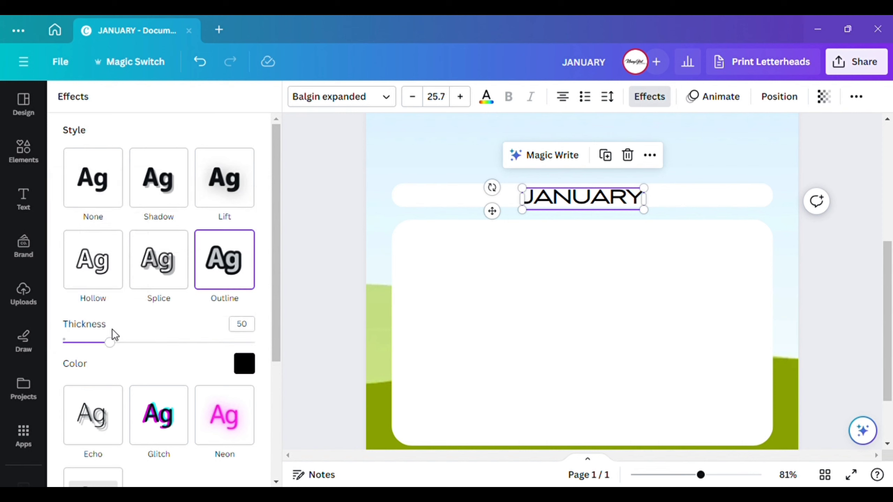
mouse_move(109, 342)
left_mouse_down()
mouse_move(143, 346)
mouse_move(66, 341)
mouse_move(96, 336)
left_mouse_up()
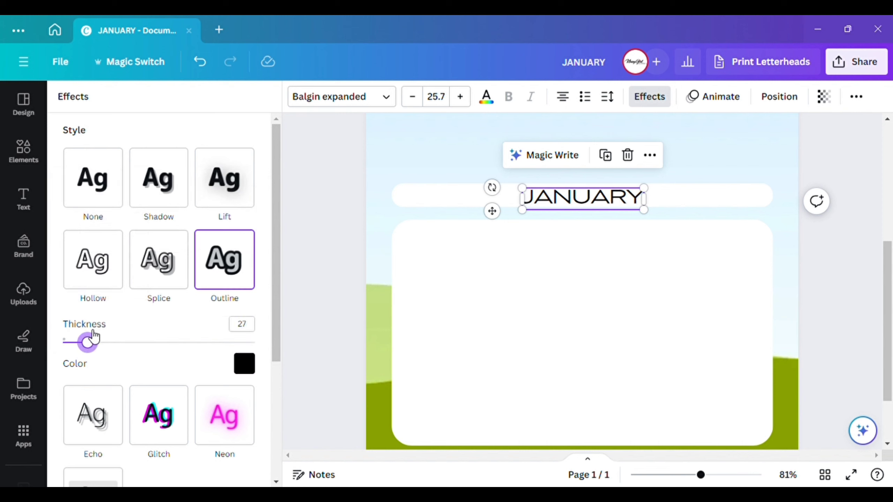
left_click(303, 337)
left_click(298, 339)
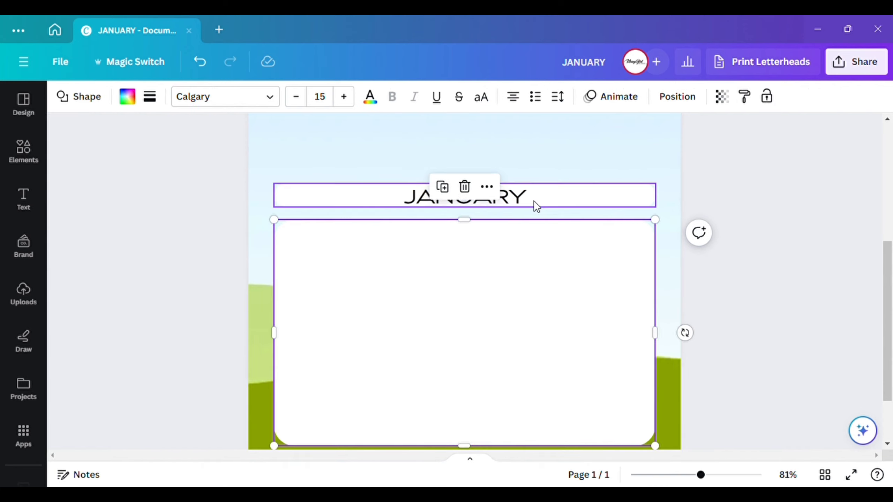
Reduce the JANUARY text to size 24.5 and recenter it within the thin white bar
scroll(521, 241, "down", 3)
scroll(524, 243, "up", 2)
scroll(618, 273, "down", 2)
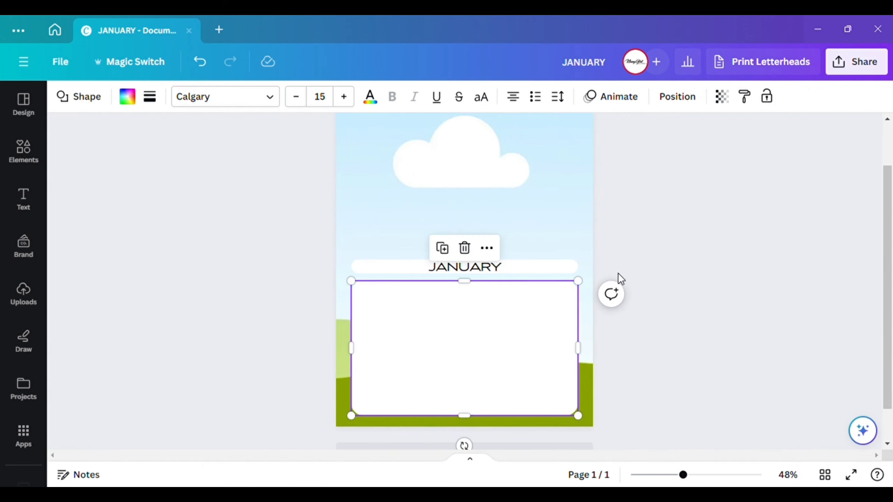
left_click(461, 267)
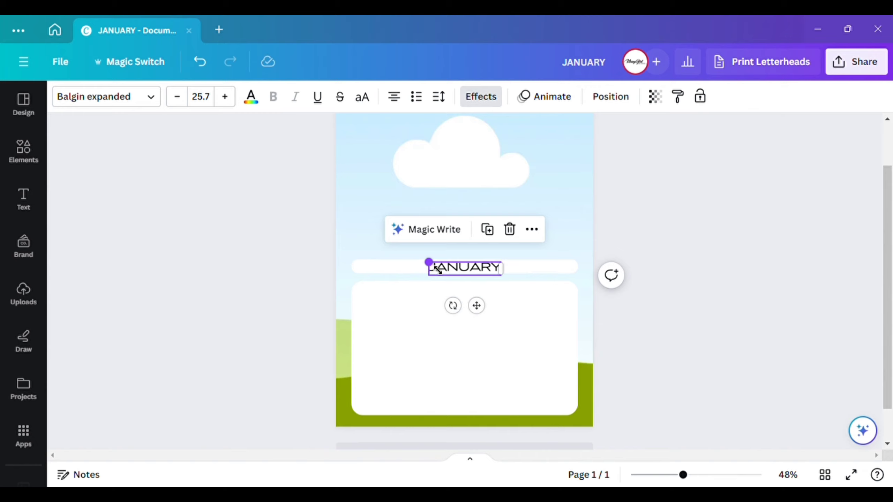
left_click_drag(436, 268, 439, 269)
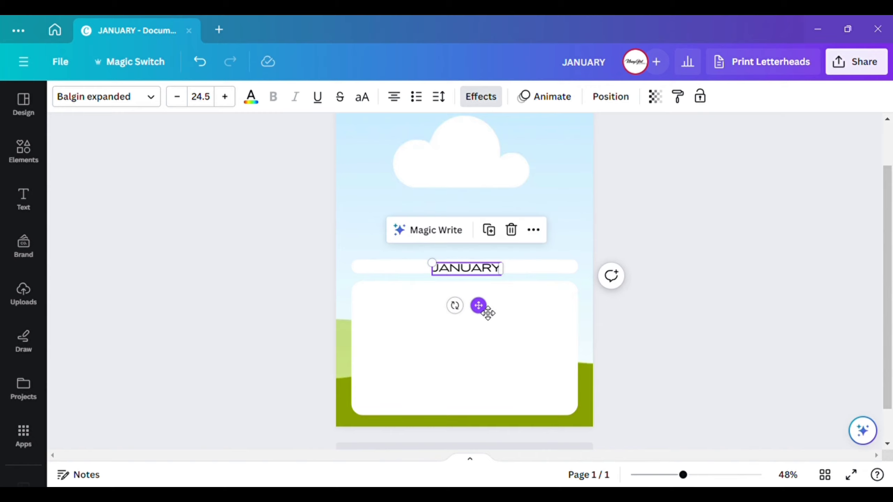
left_click_drag(488, 312, 481, 309)
left_click(644, 260)
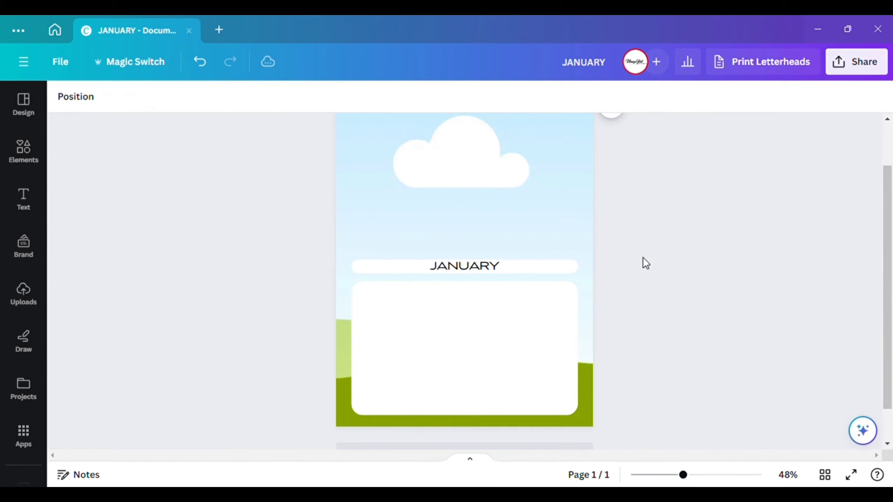
Duplicate the JANUARY text, change the copy to 20, and place it at the thin bar's left end
left_click(475, 266)
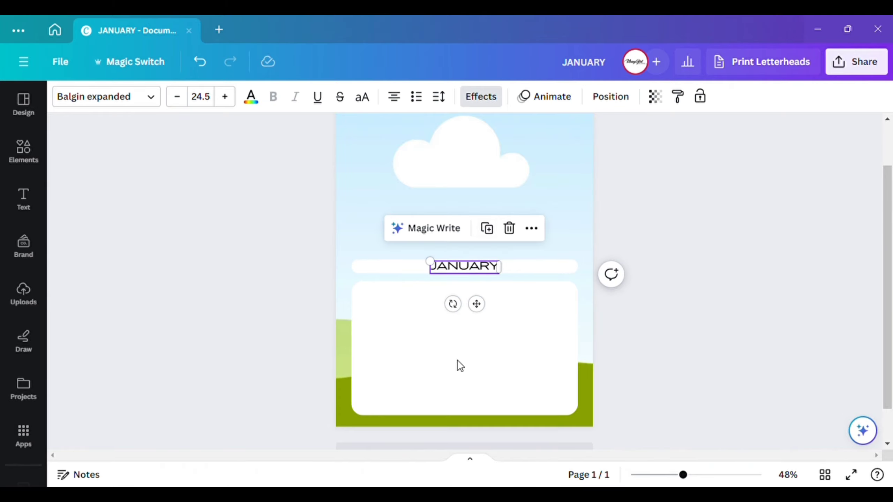
left_click(487, 229)
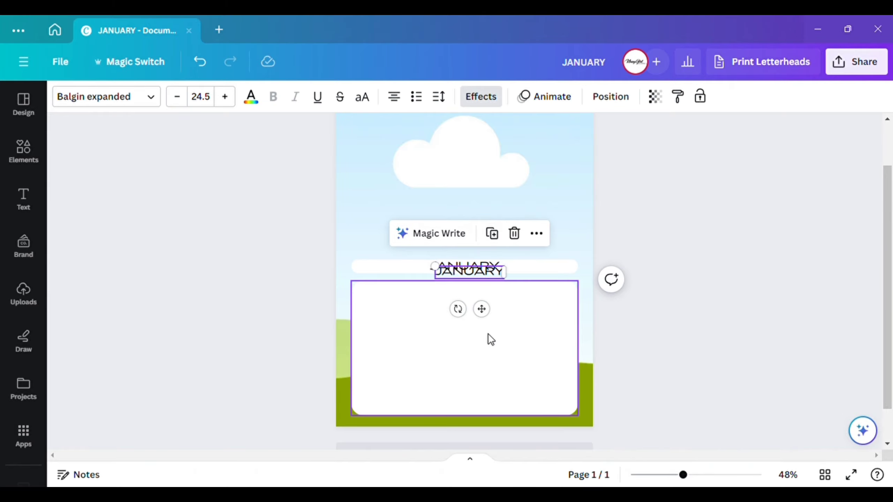
left_click_drag(481, 309, 414, 315)
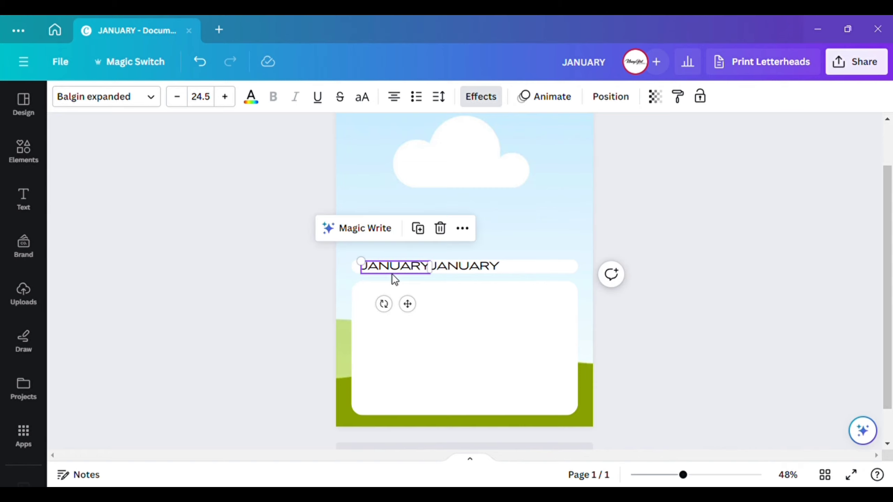
double_click(398, 273)
type("20")
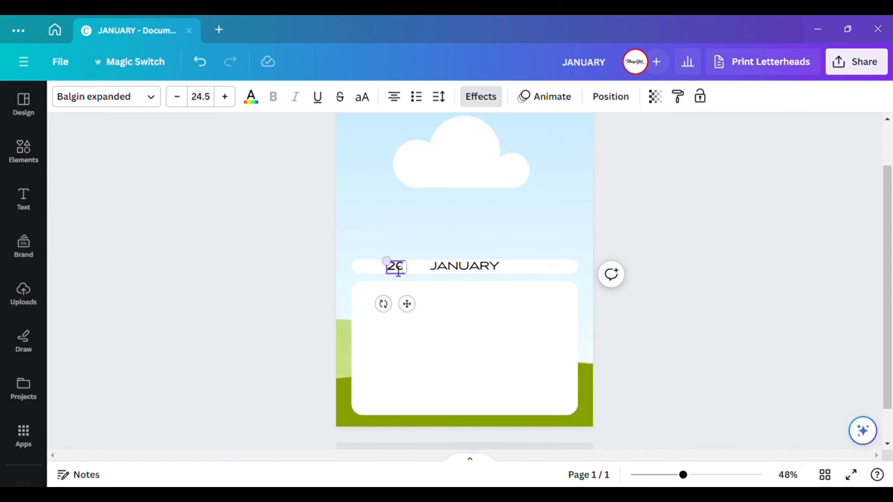
left_click_drag(414, 306, 388, 306)
left_click(678, 279)
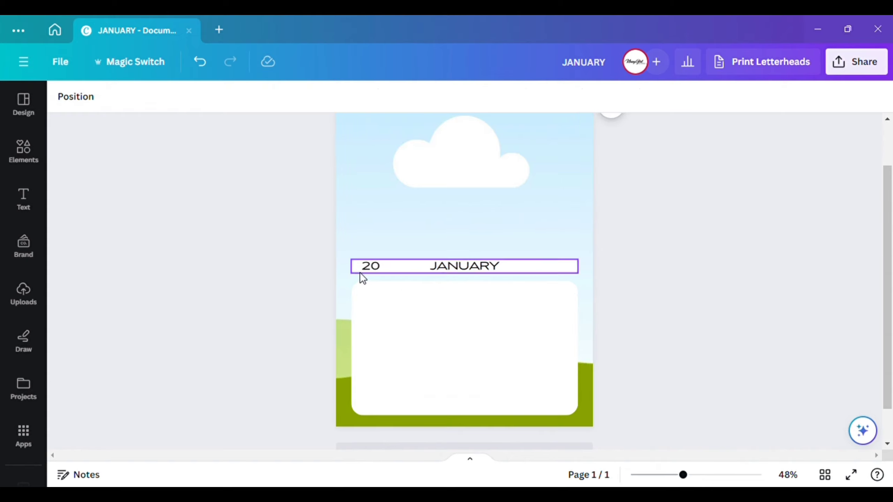
Duplicate the 20 text, place the copy at the thin bar's right end, and change it to 24
left_click(364, 268)
left_click(395, 228)
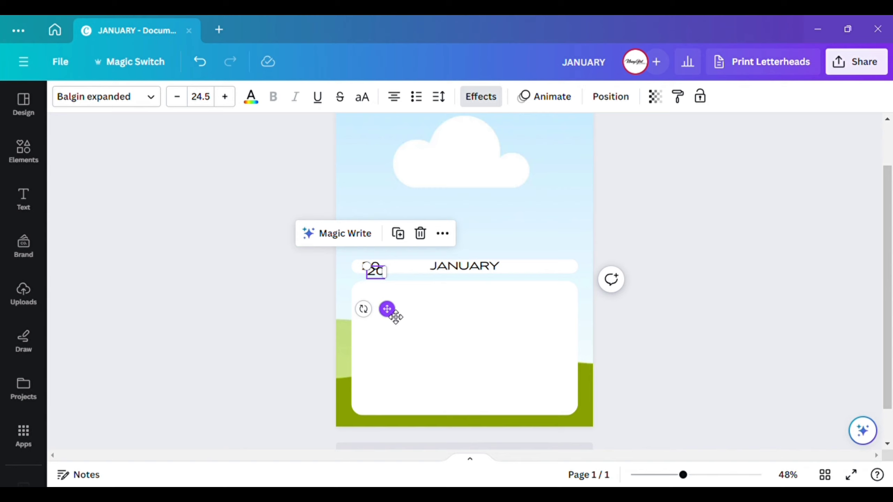
left_click_drag(390, 312, 576, 311)
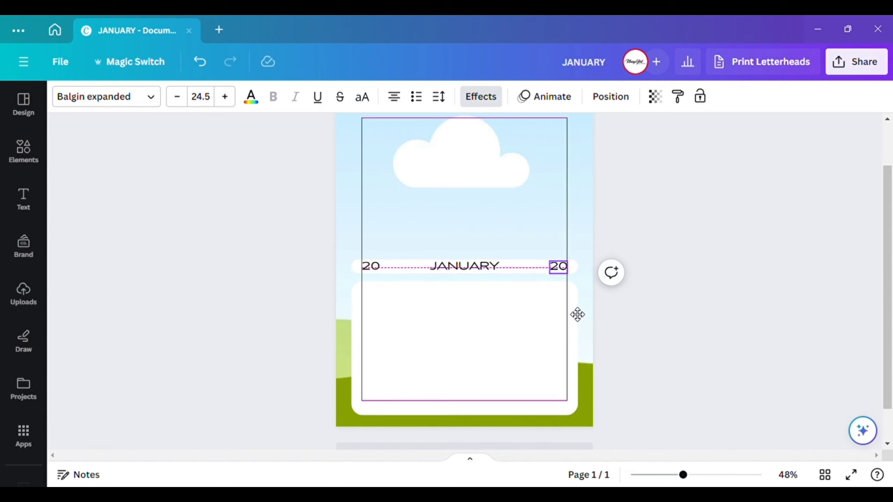
left_click(560, 267)
double_click(564, 268)
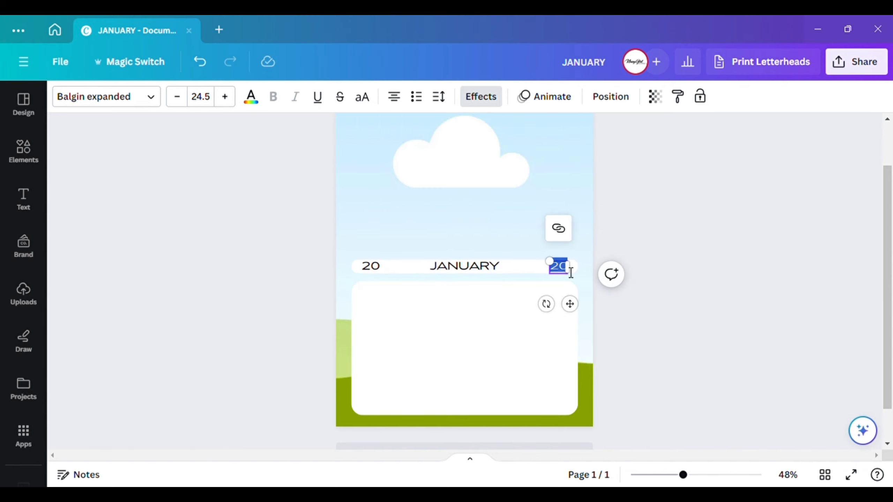
type("24")
left_click(749, 242)
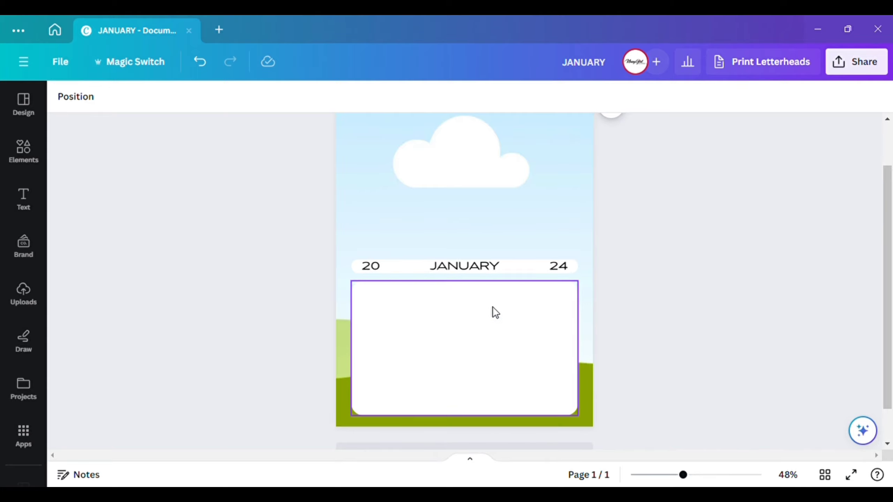
Duplicate the JANUARY text, shrink the copy to size 12.4, and place it in the large white box's upper-left corner
left_click(438, 266)
left_click(488, 229)
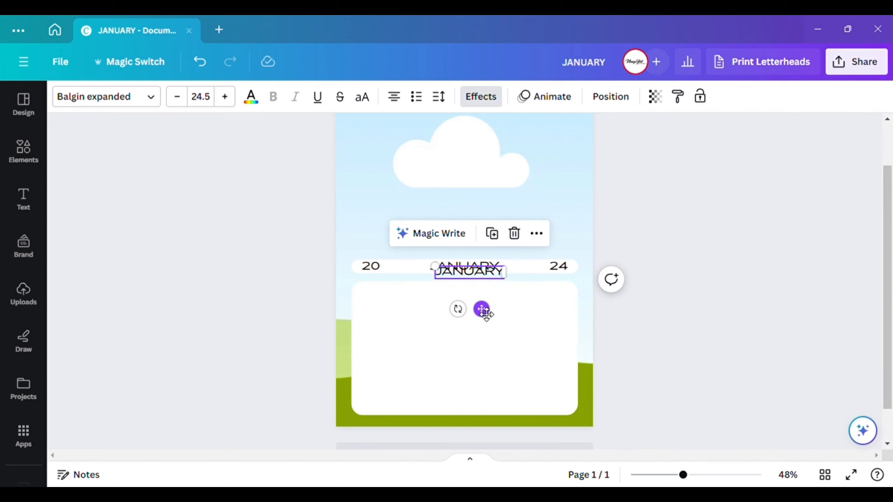
left_click_drag(483, 311, 429, 327)
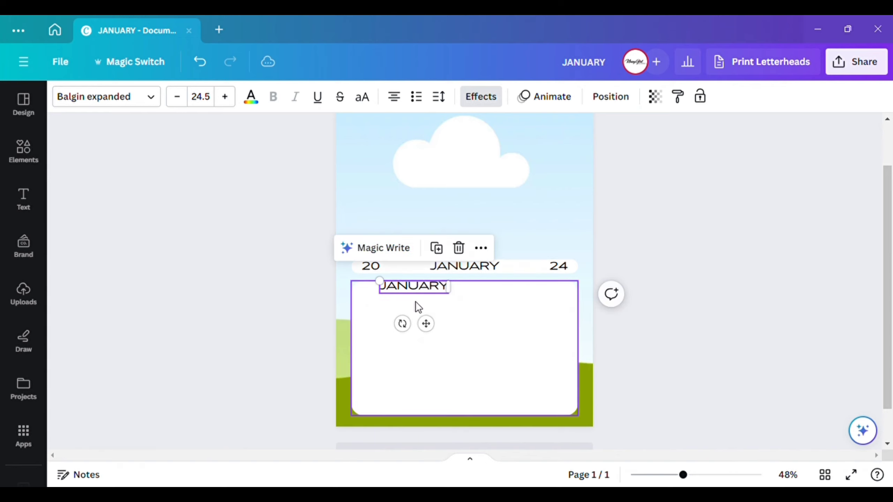
left_click_drag(379, 280, 414, 297)
left_click_drag(442, 323, 394, 323)
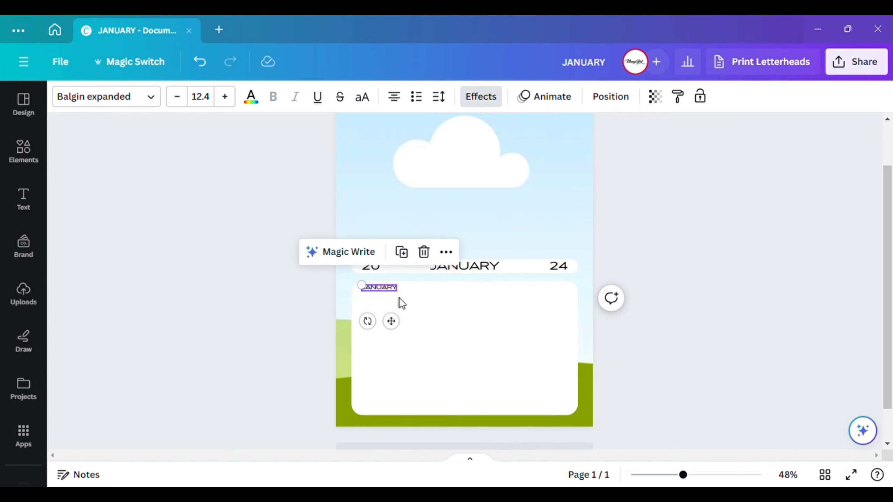
Change the small JANUARY copy to SUNDAY, reduce it to size 9.6, and keep it in the large box's upper-left corner
double_click(387, 296)
type("SUN")
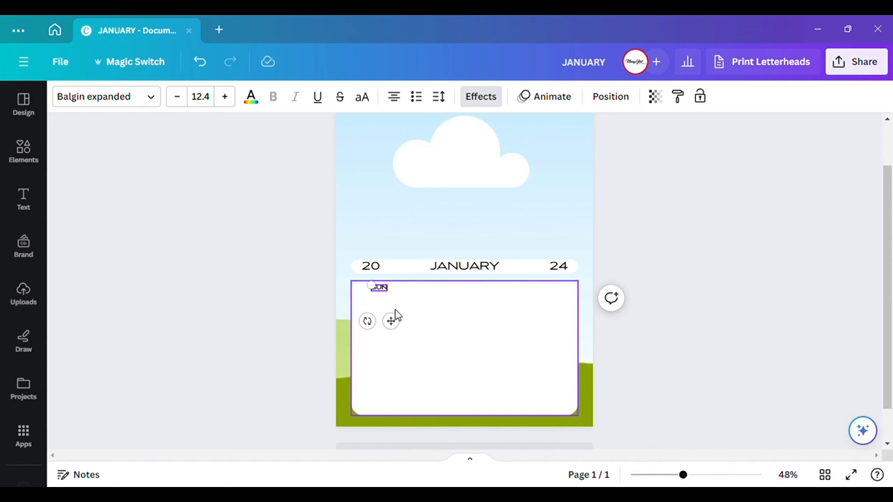
type("DAY")
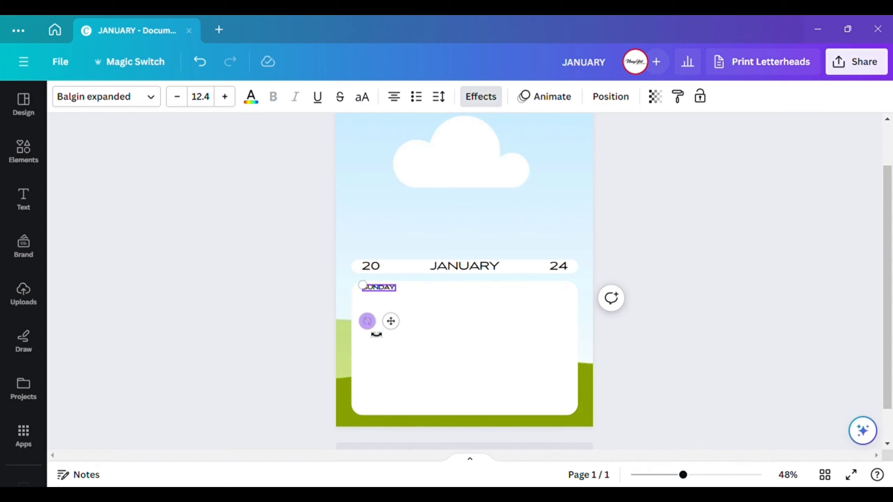
scroll(436, 316, "up", 5)
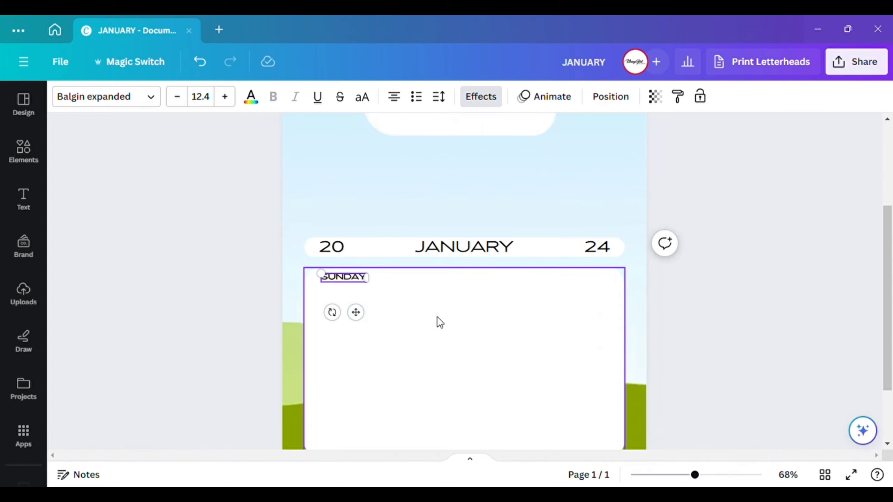
left_click_drag(224, 261, 241, 263)
left_click_drag(281, 306, 262, 310)
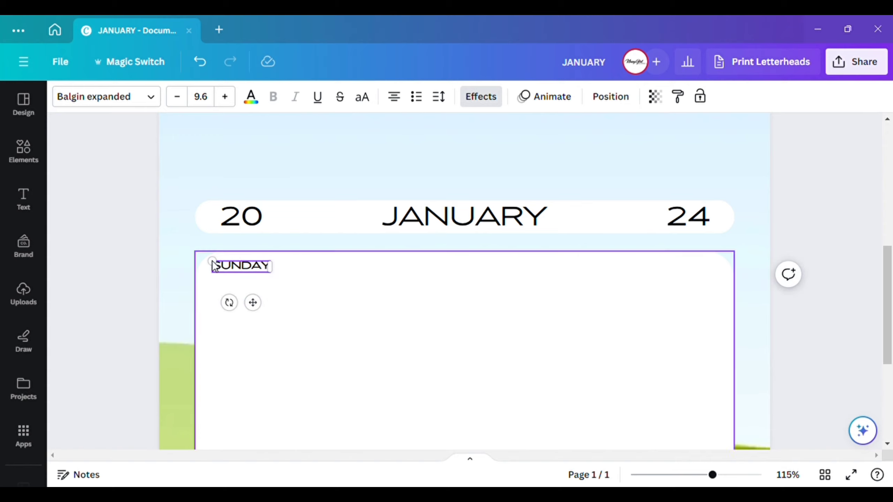
Duplicate the SUNDAY label, place the copy beside it in the same row, and change it to MONDAY
left_click(376, 319)
left_click(233, 265)
left_click_drag(234, 264, 577, 313)
double_click(307, 266)
type("MONDAY")
left_click(373, 271)
Fill in the next two weekday labels in the row as TUESDAY and WEDNESDAY
double_click(376, 266)
type("TUESDAY")
left_click(405, 278)
double_click(457, 267)
type("WEDNESDAY")
left_click(500, 277)
Duplicate the WEDNESDAY label, place the copy beside it in the same row, and change it to THURSDAY
left_click(464, 265)
key("ctrl+d")
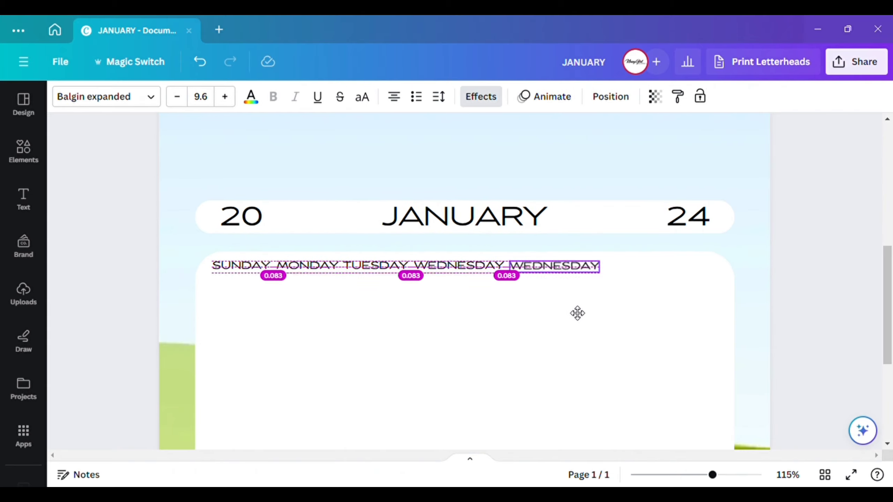
double_click(554, 266)
type("THURSDAY")
left_click(566, 301)
Duplicate the THURSDAY label, place the copy beside it in the row, and change it to FRIDAY
key("ctrl+d")
left_click_drag(548, 267, 654, 274)
double_click(637, 266)
type("FRIDAY")
scroll(630, 331, "down", 3)
scroll(618, 309, "up", 2)
left_click(611, 292)
Duplicate the FRIDAY label and change the copy to SATURDAY at the end of the weekday row
left_click(608, 276)
key("ctrl+d")
double_click(638, 269)
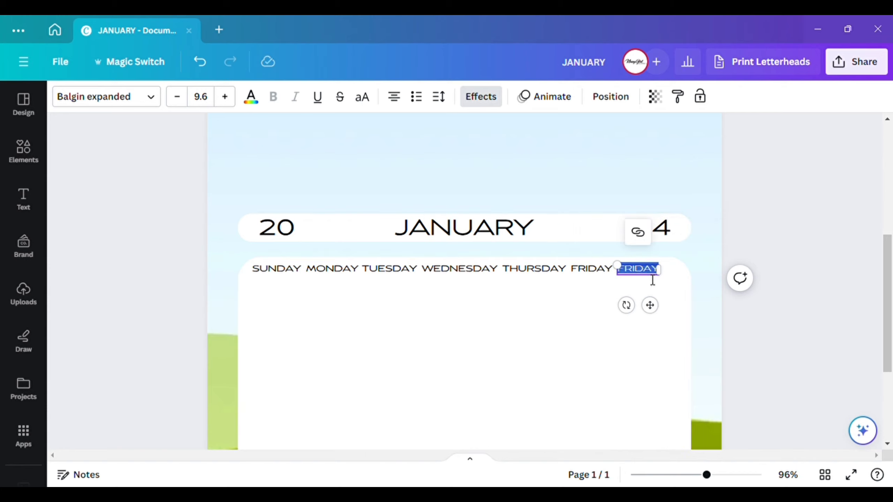
type("SATURDAY")
left_click(669, 315)
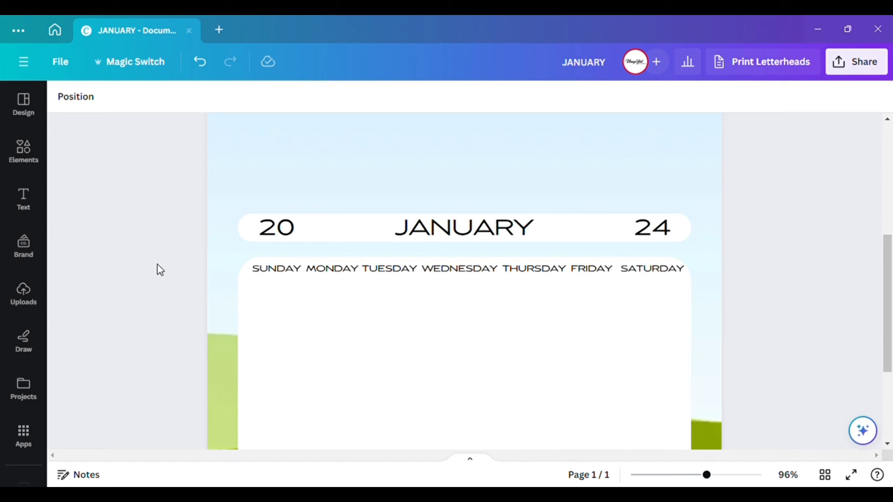
Lock the large white box behind the weekday labels so it stays out of selections
left_click_drag(157, 264, 721, 274)
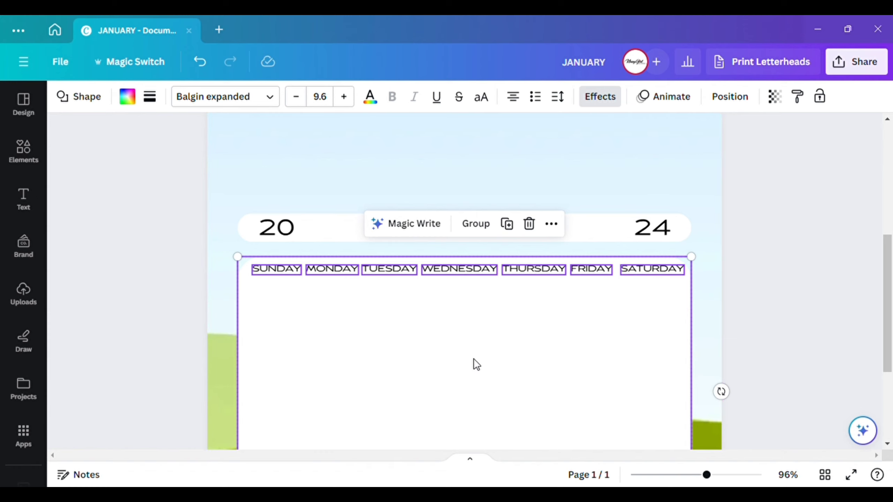
left_click(410, 375)
right_click(410, 376)
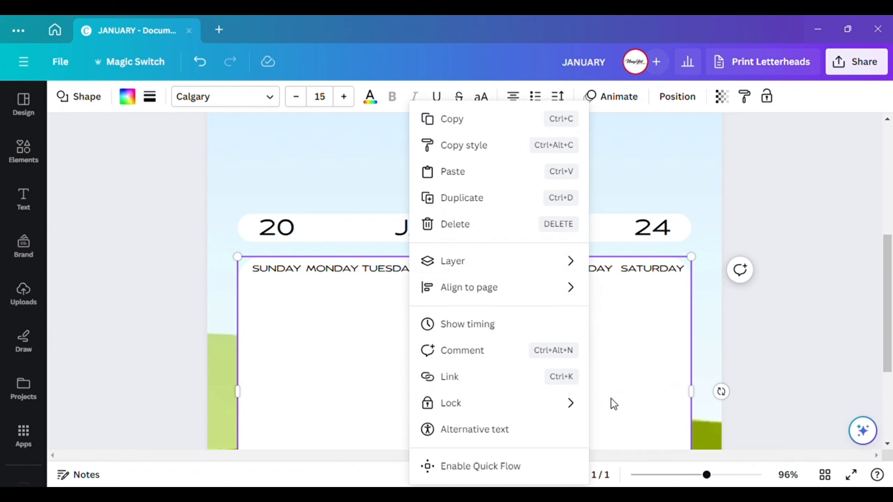
mouse_move(492, 408)
left_click(624, 404)
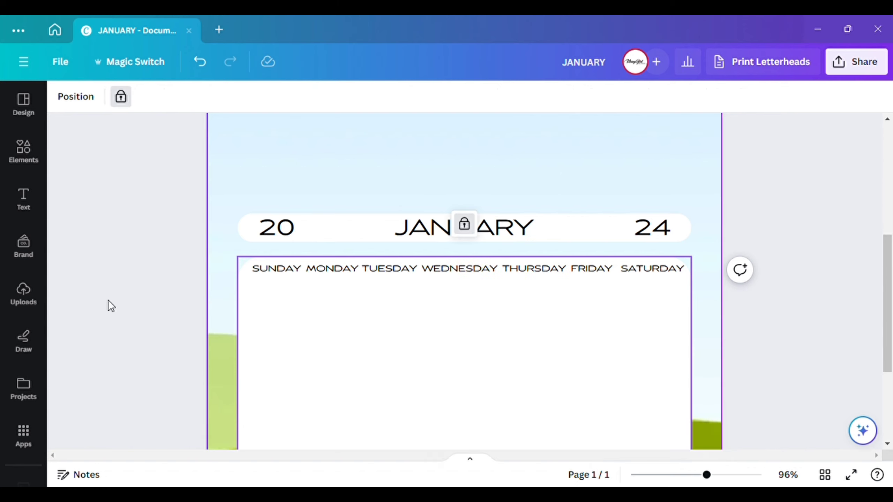
left_click(343, 353)
left_click(148, 276)
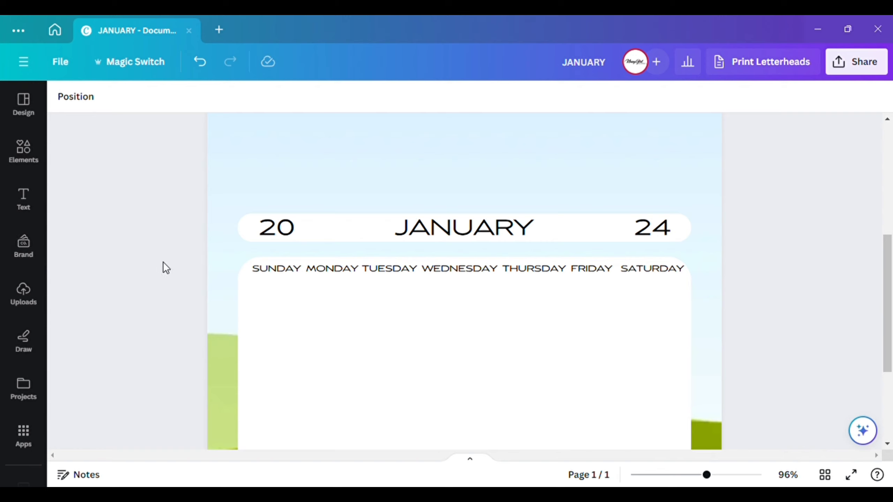
Group the seven weekday labels and nudge the group slightly down within the white box
left_click_drag(164, 262, 721, 279)
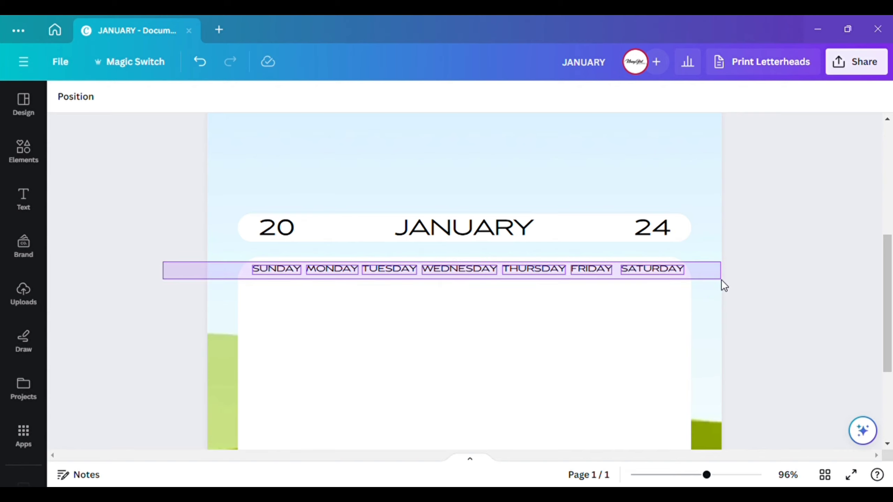
left_click_drag(721, 280, 717, 279)
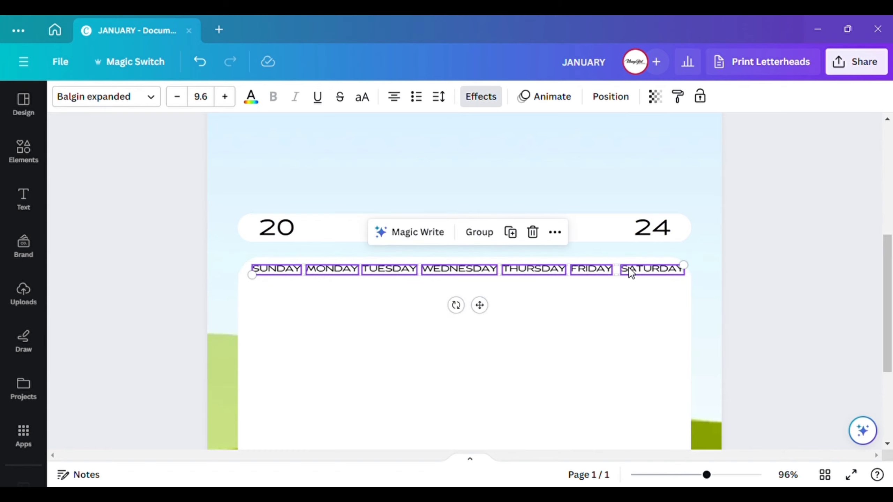
left_click(483, 240)
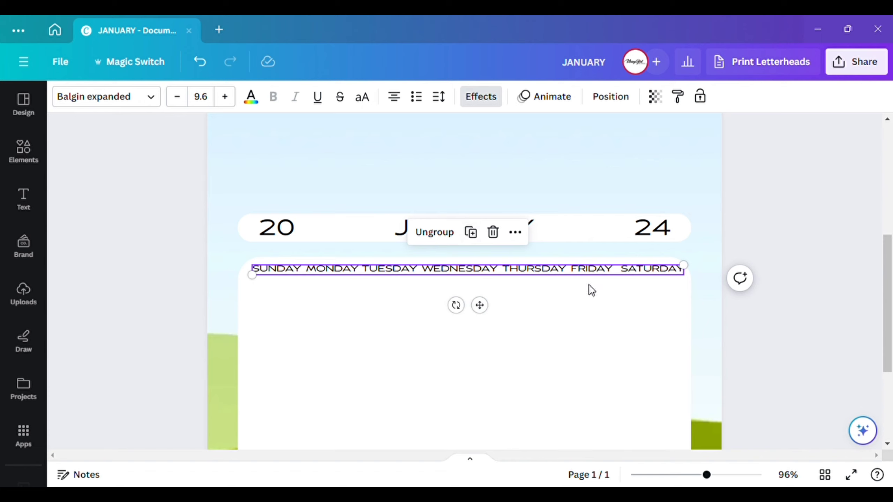
left_click_drag(683, 277, 684, 278)
left_click_drag(484, 310, 484, 313)
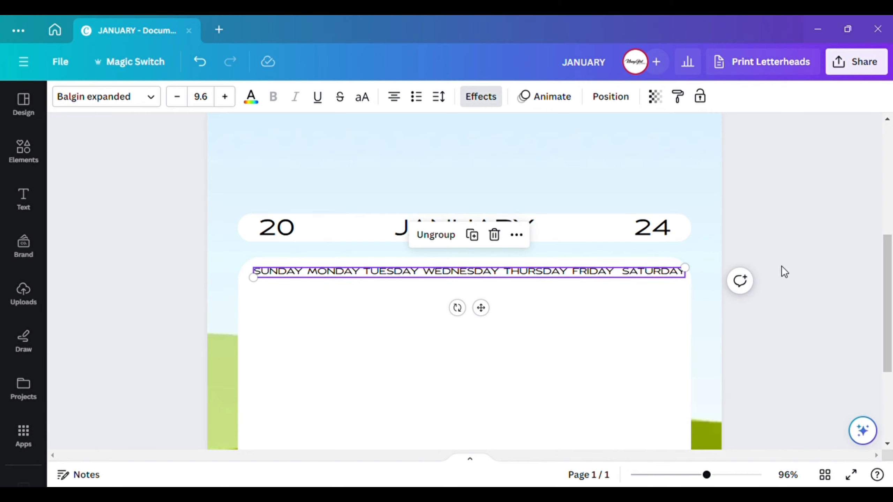
Change the font of the grouped weekday labels to Balgin
scroll(781, 271, "down", 2)
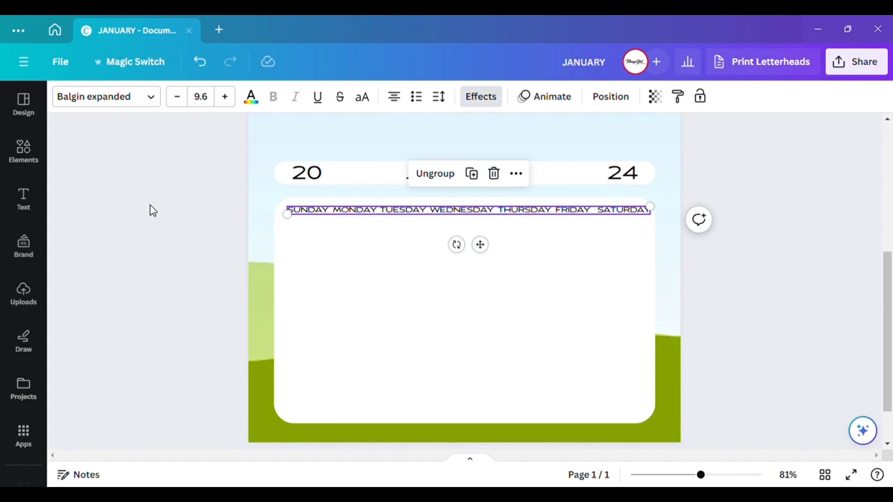
left_click(158, 101)
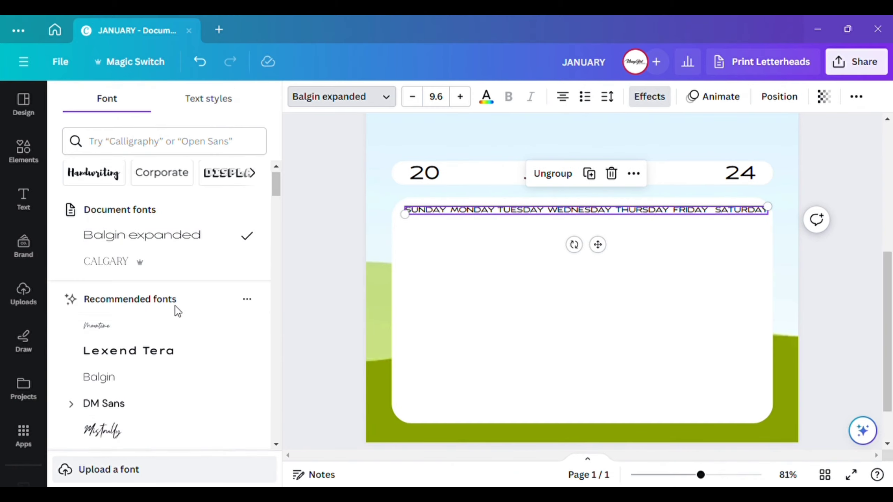
scroll(176, 313, "down", 5)
scroll(147, 257, "up", 2)
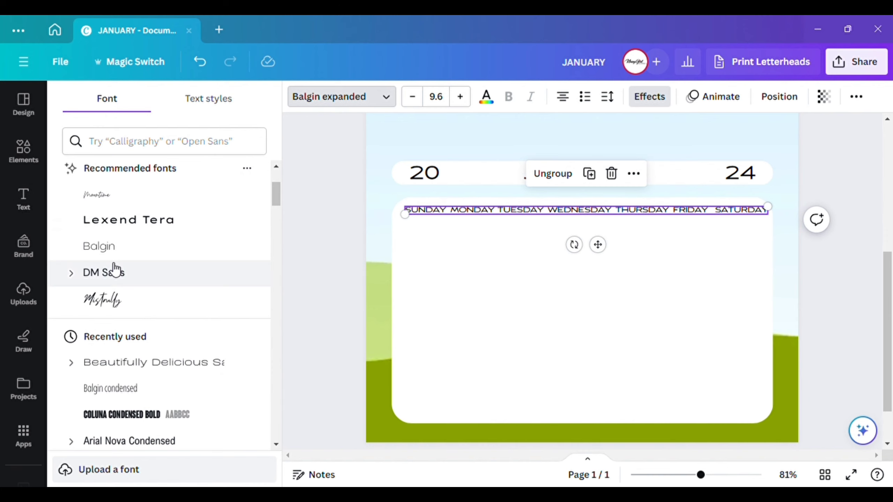
left_click(127, 246)
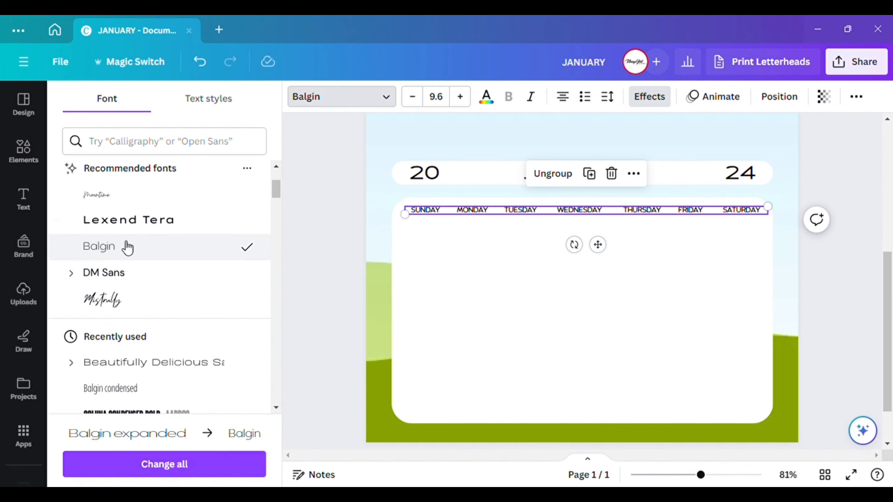
left_click(306, 285)
left_click(309, 284)
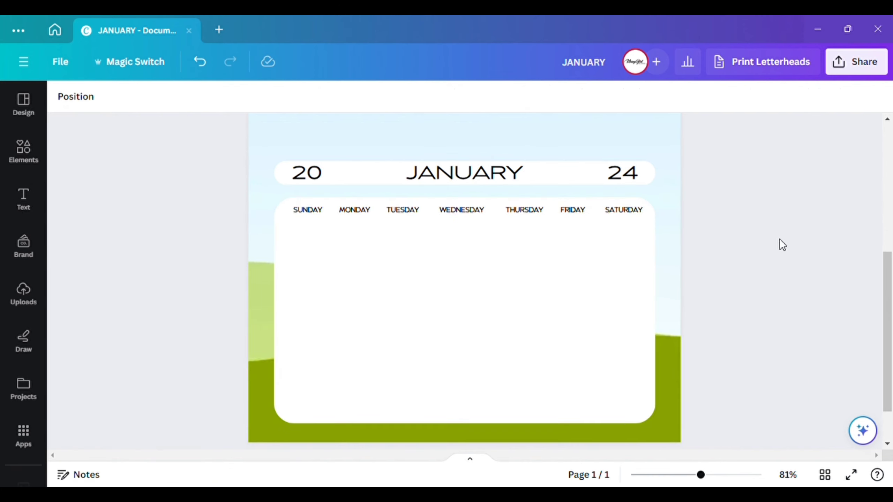
left_click(302, 211)
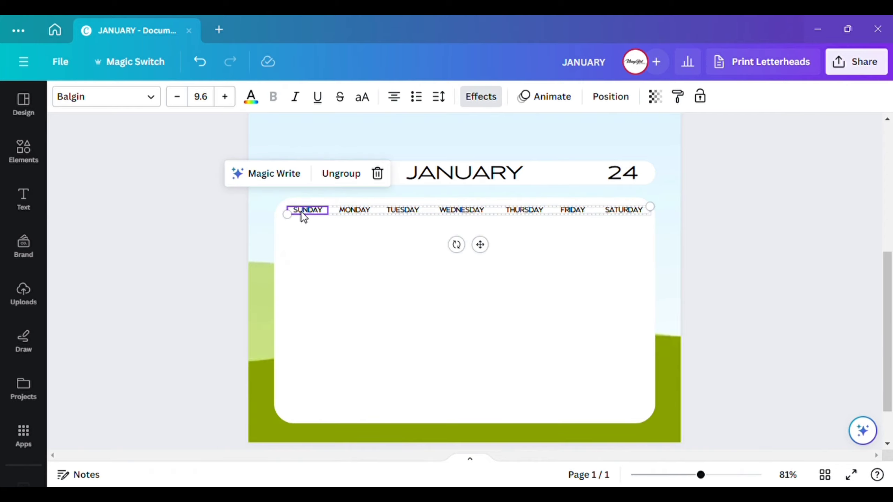
mouse_move(650, 207)
left_mouse_down()
mouse_move(643, 221)
mouse_move(650, 207)
left_mouse_up()
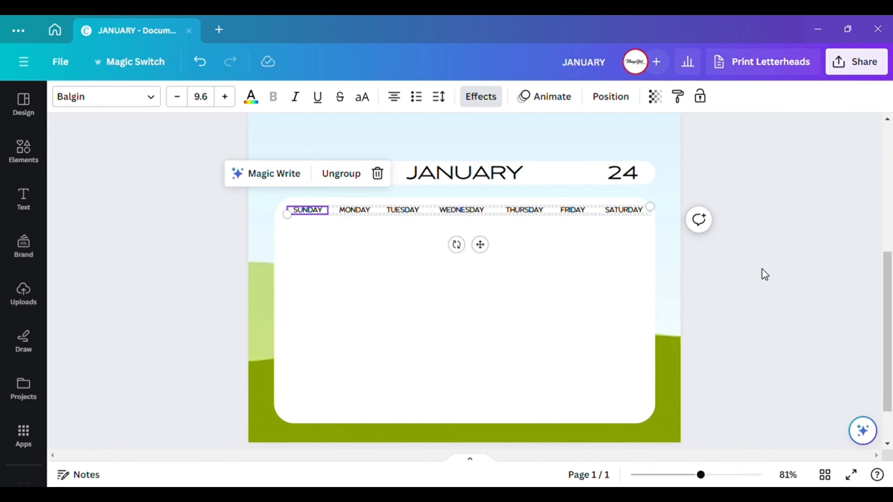
left_click(762, 270)
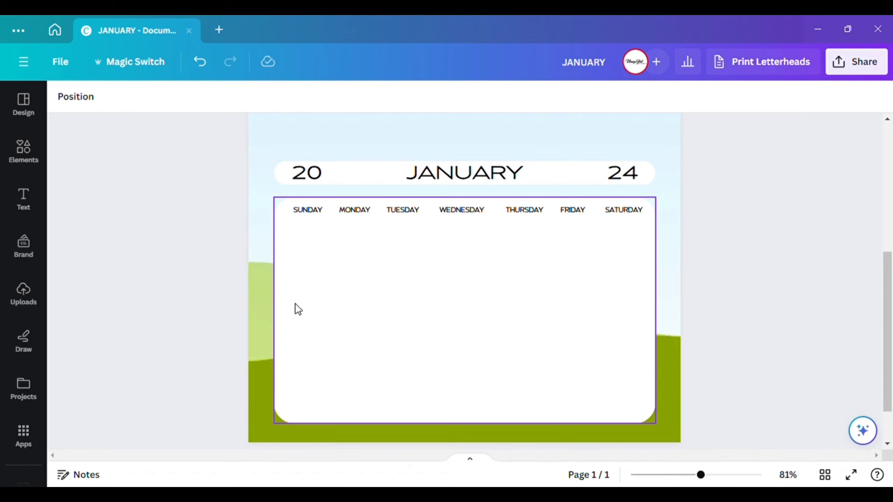
Insert the plain outlined table from the elements library and place it below the weekday labels in the white box
left_click(26, 151)
scroll(162, 328, "down", 5)
scroll(162, 328, "down", 10)
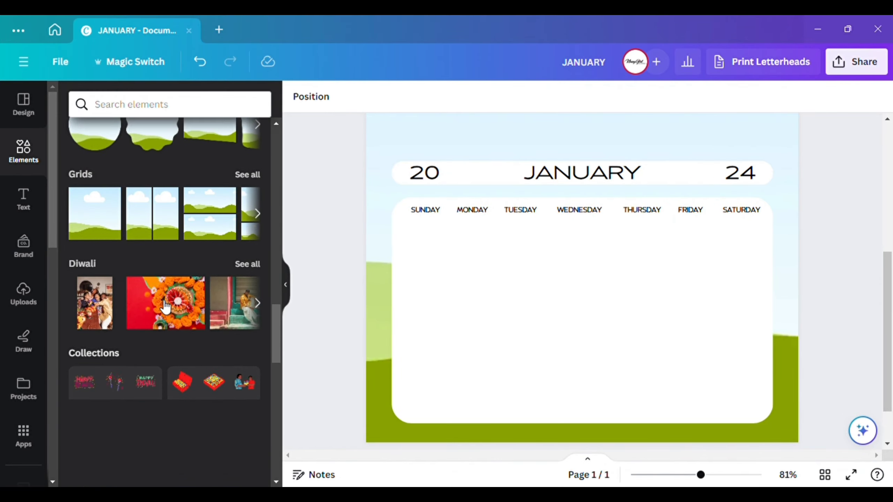
scroll(141, 281, "up", 5)
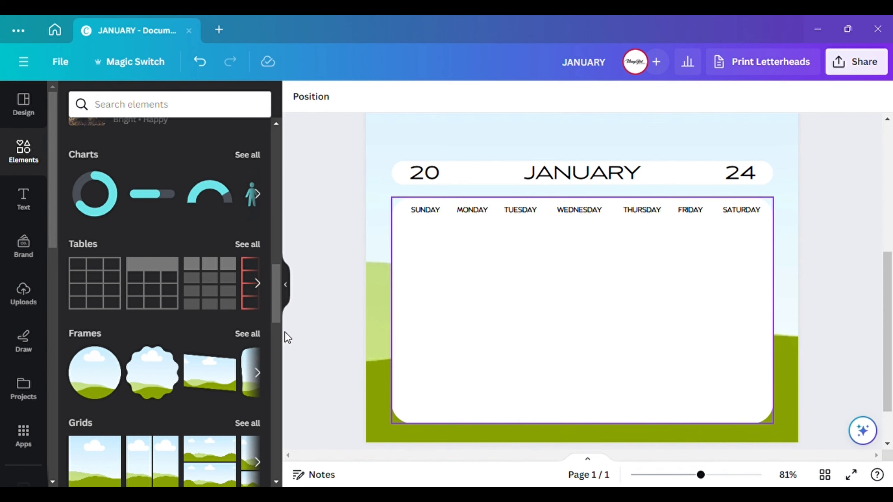
left_click(95, 283)
scroll(641, 313, "up", 2)
scroll(582, 380, "down", 5)
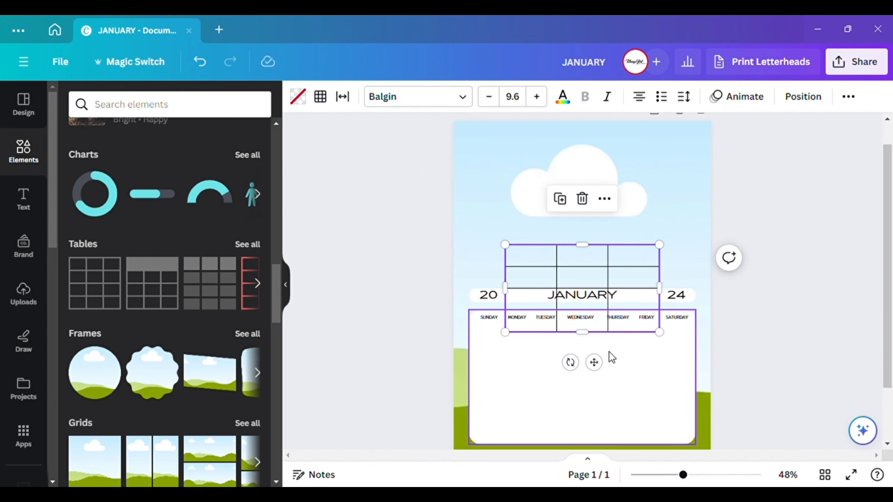
scroll(605, 350, "down", 2)
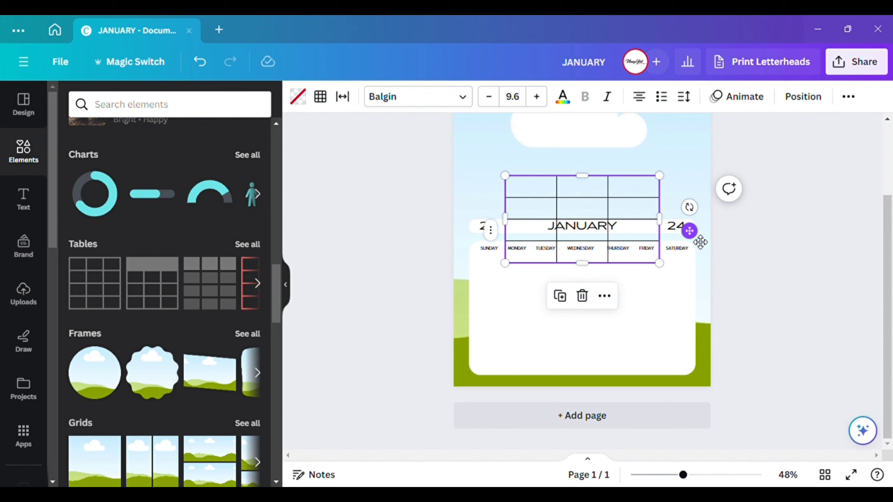
left_click_drag(689, 231, 691, 314)
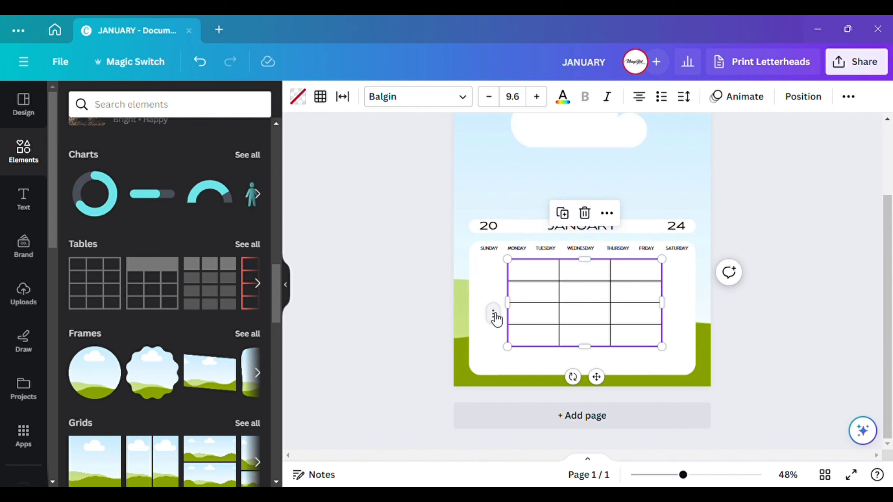
Add two rows to the table and shrink its height to fit inside the white box
left_click(496, 318)
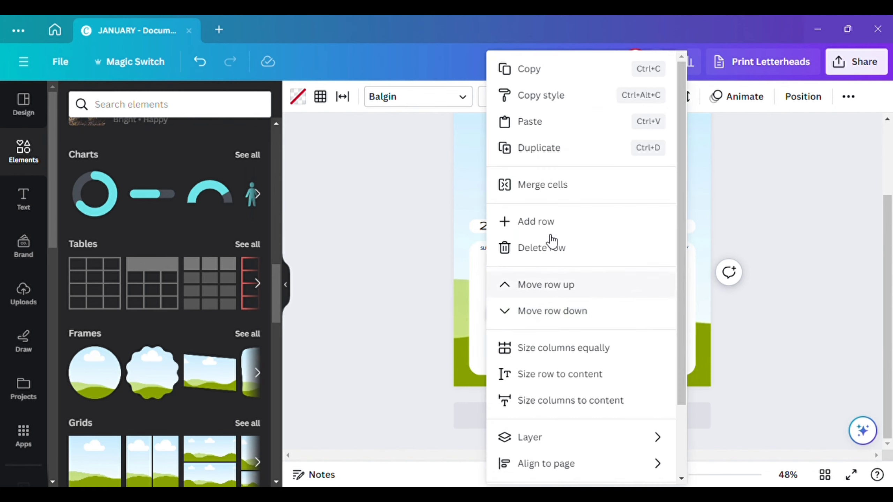
left_click(574, 225)
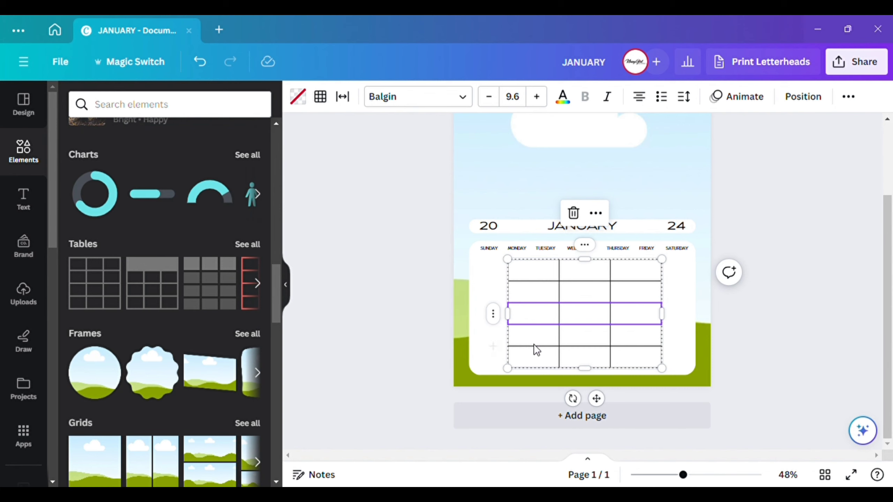
left_click(493, 313)
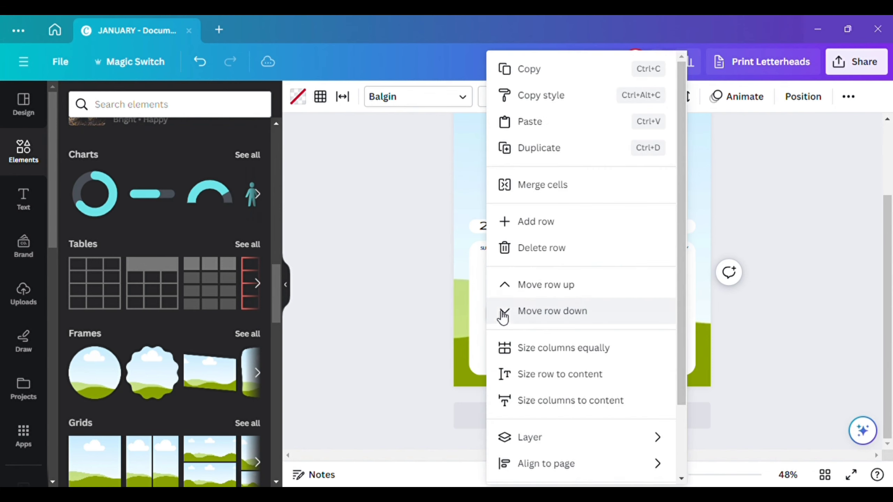
left_click(554, 227)
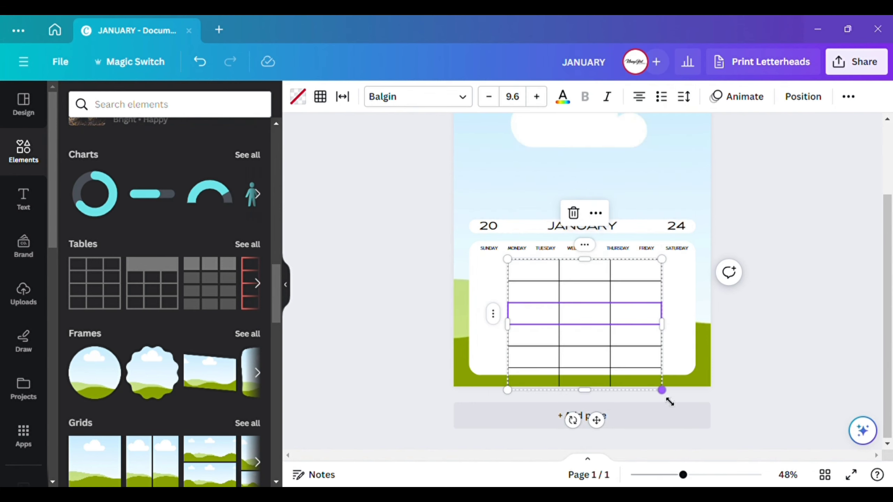
left_click_drag(669, 402, 670, 373)
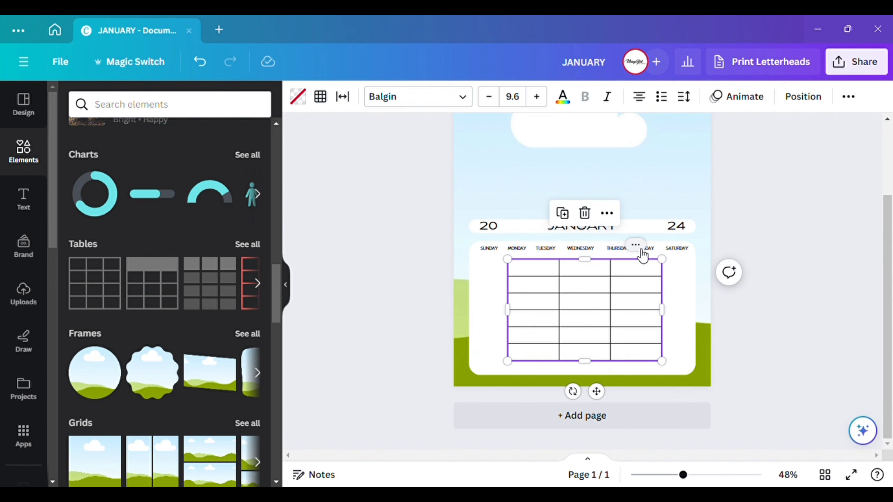
Add four columns to the table so it has seven, one for each weekday
left_click(638, 247)
left_click(742, 230)
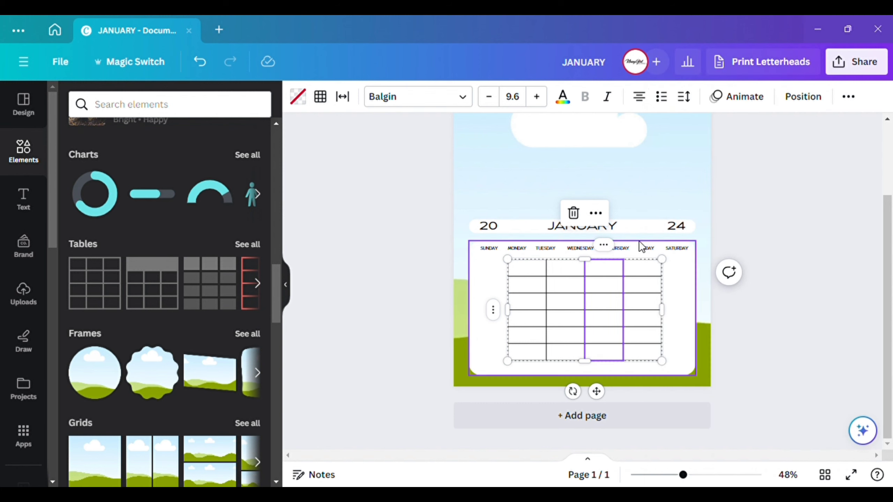
left_click(604, 245)
left_click(674, 229)
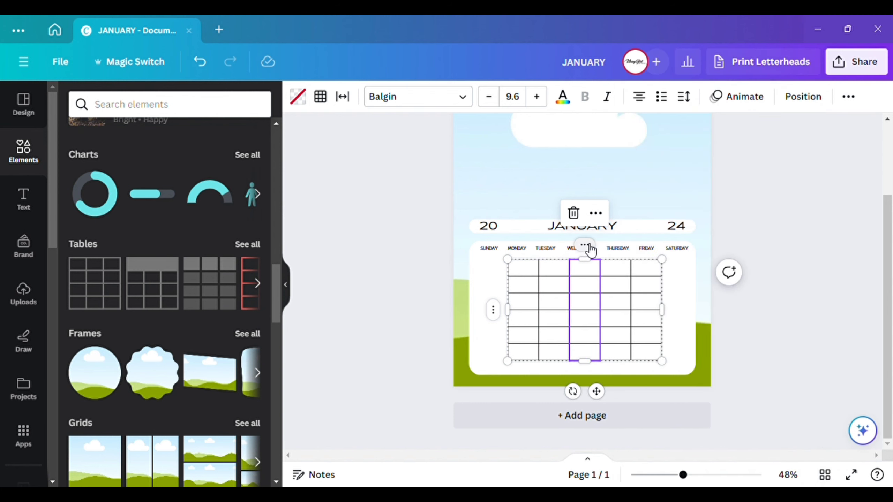
left_click(585, 245)
left_click(658, 221)
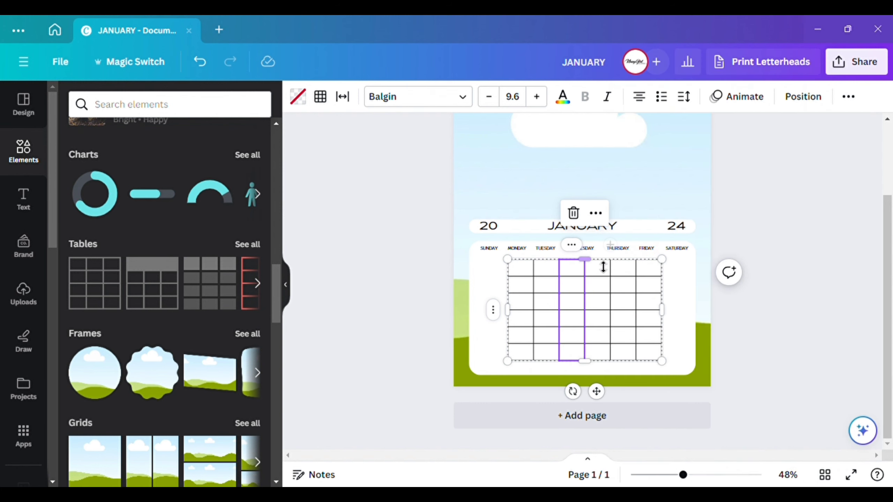
left_click(577, 245)
left_click(645, 223)
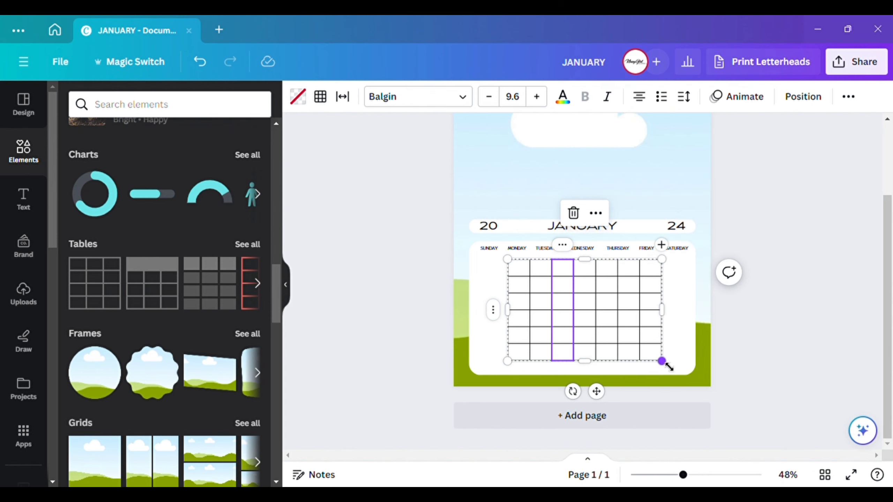
Enlarge the table on both sides so it nearly fills the white box's width below the weekday labels
left_click_drag(669, 367, 697, 374)
left_click_drag(507, 361, 473, 369)
left_click(772, 345)
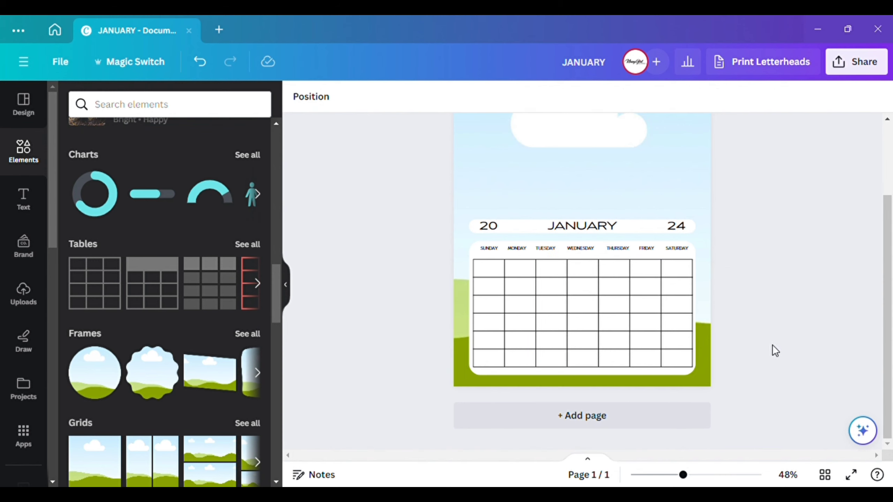
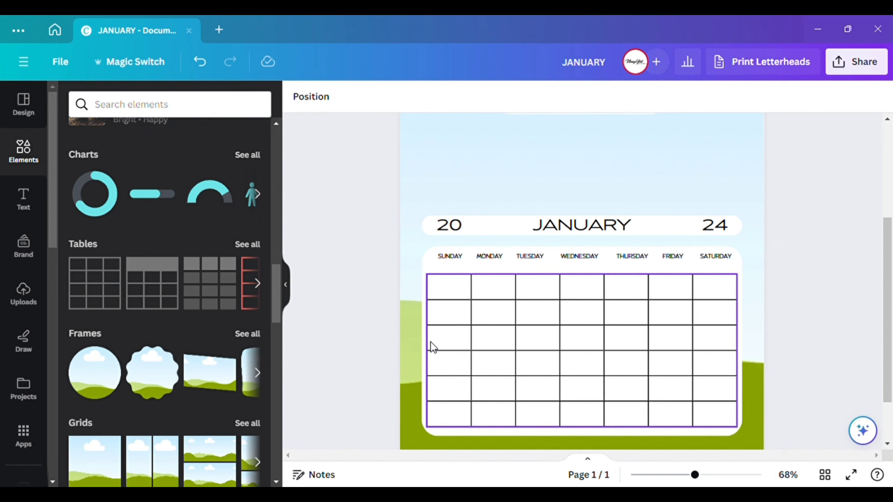
left_click(445, 294)
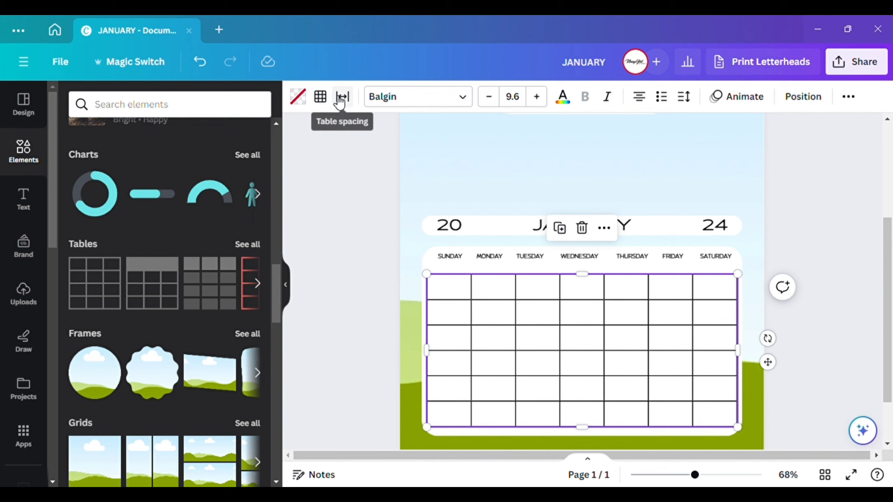
left_click(320, 102)
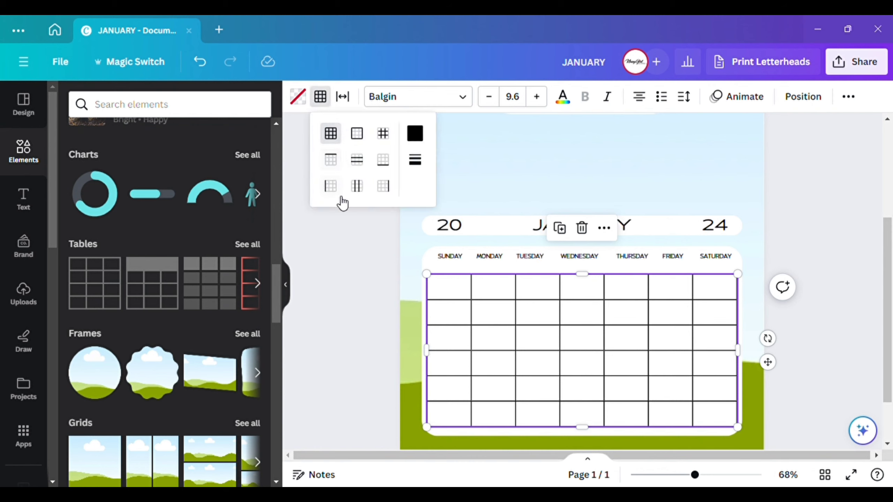
left_click(375, 319)
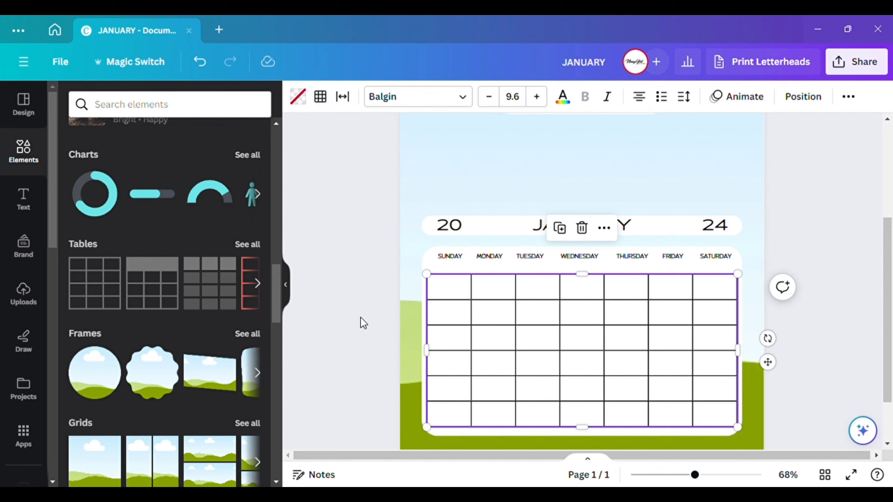
left_click(360, 317)
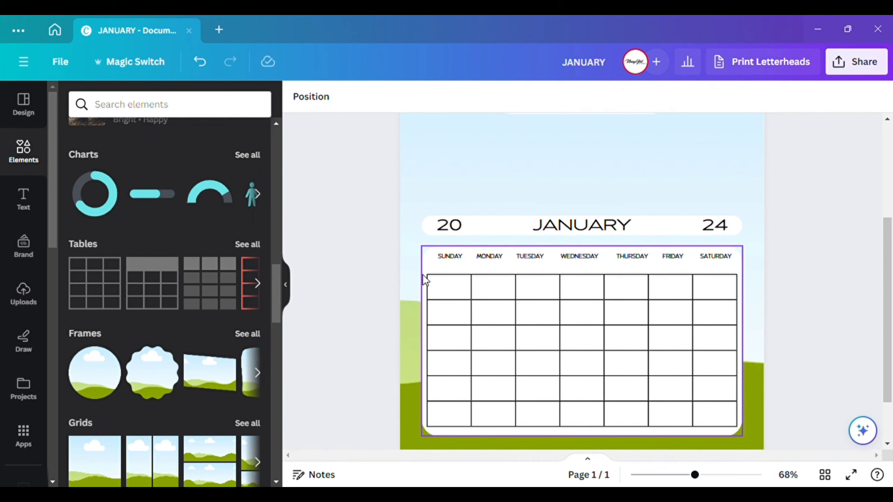
Remove the date table's left outer border by reducing its border weight to the minimum
left_click(435, 291)
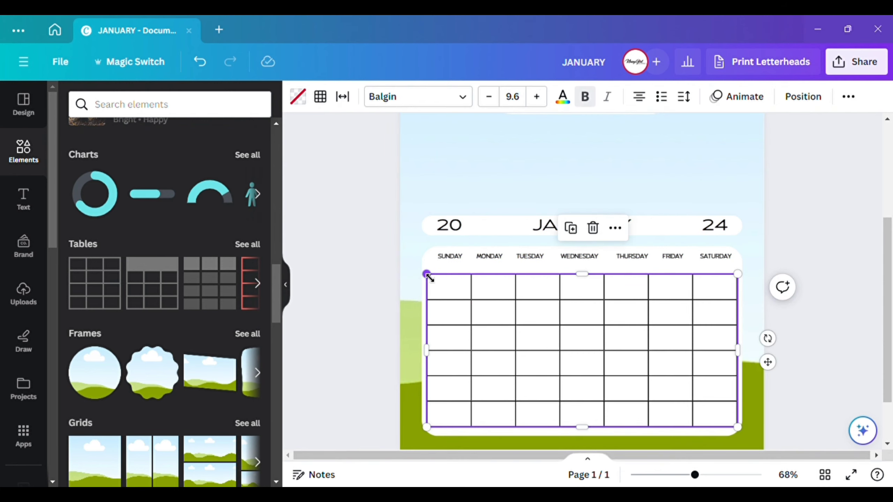
left_click(322, 98)
left_click(330, 192)
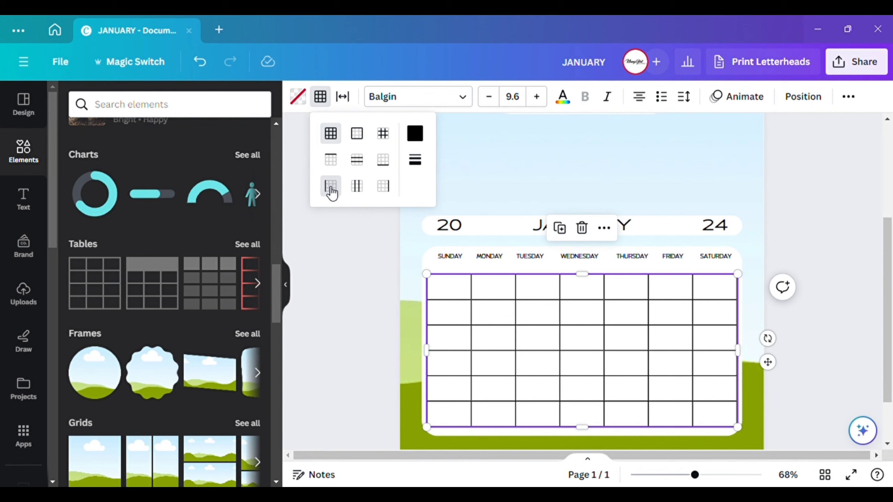
left_click(416, 161)
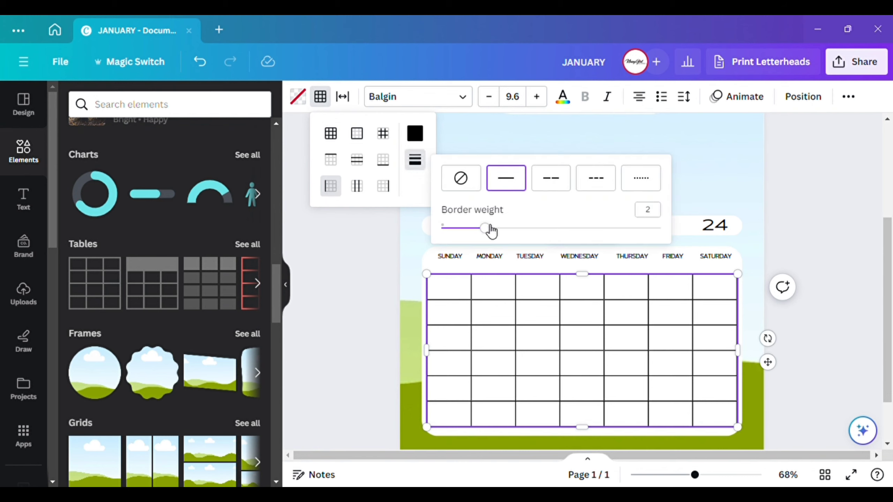
left_click_drag(490, 230, 289, 235)
left_click(362, 295)
left_click(361, 295)
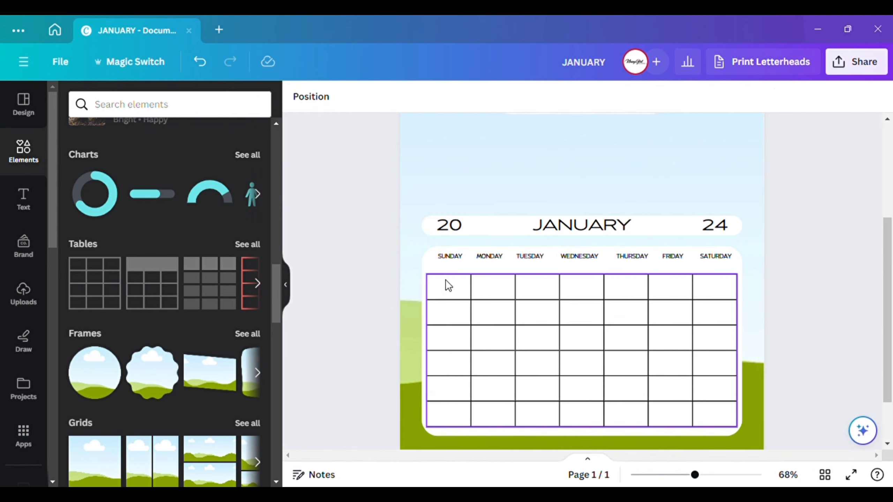
Remove the date table's top outer border by lowering its border weight to the minimum
left_click(520, 275)
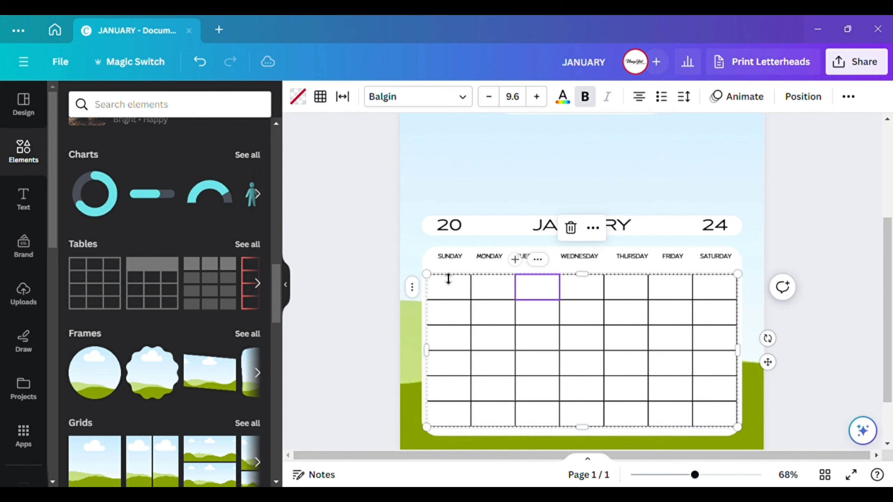
left_click(320, 96)
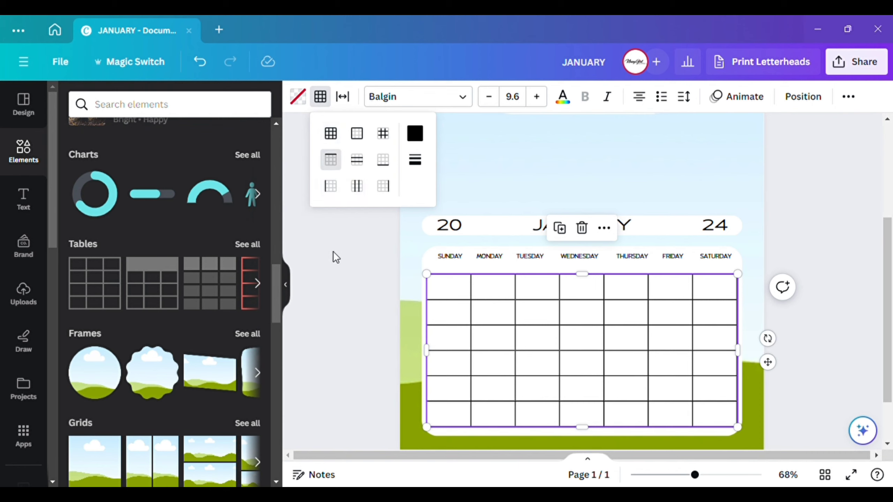
left_click(422, 160)
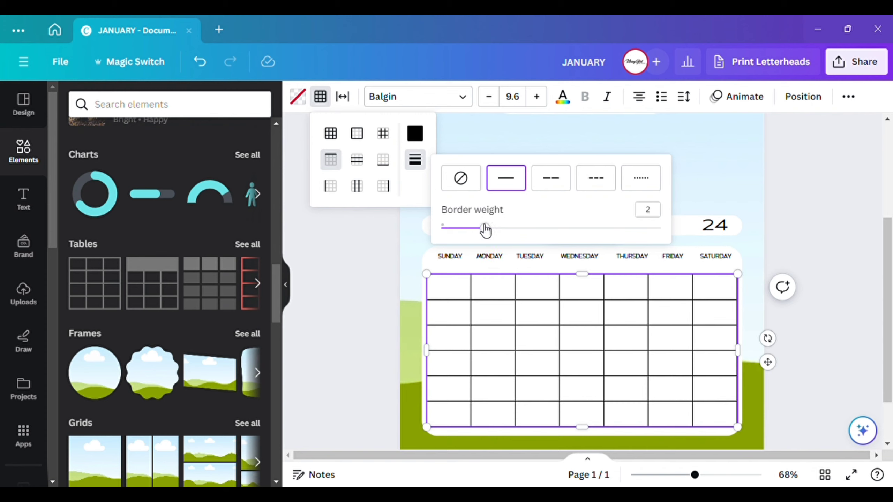
left_click_drag(471, 233, 439, 229)
left_click(351, 257)
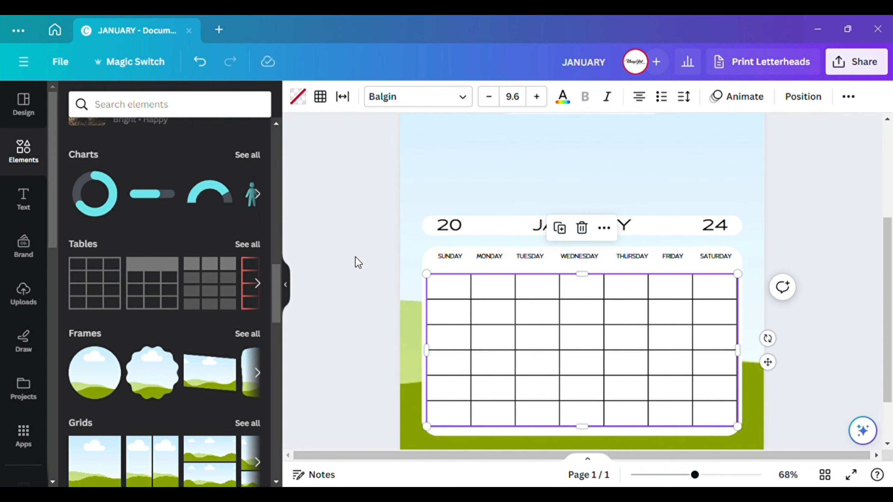
left_click(353, 257)
Set the date table's right outer border to the no-line style
left_click(711, 372)
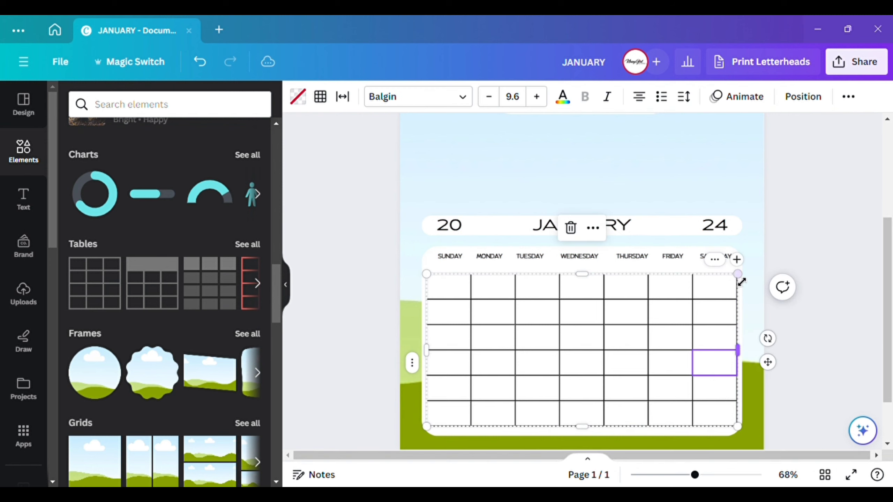
key("Escape")
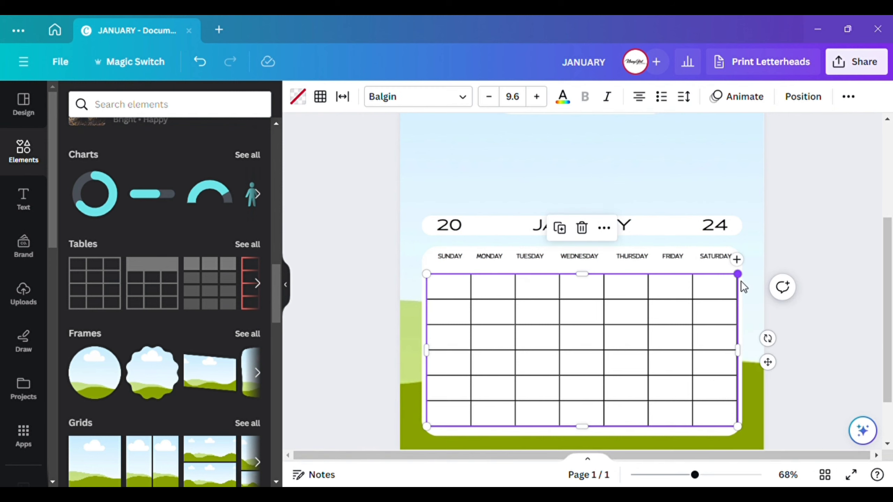
left_click(320, 97)
left_click(383, 185)
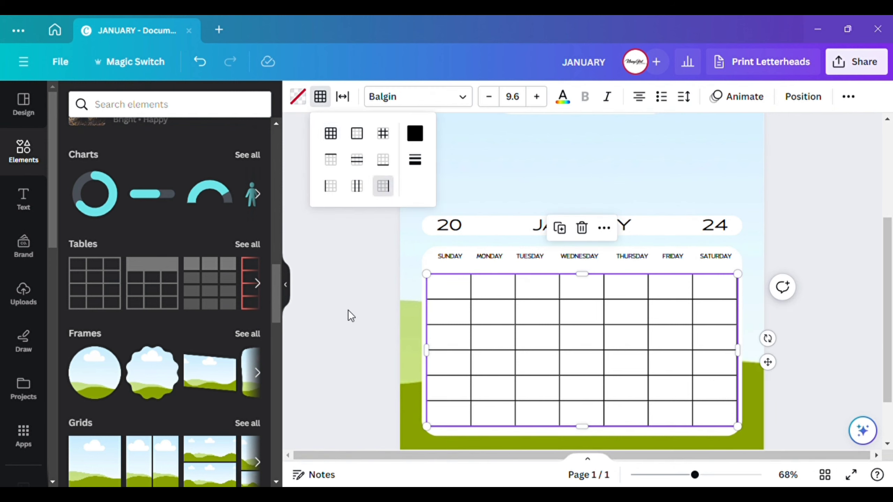
left_click(415, 160)
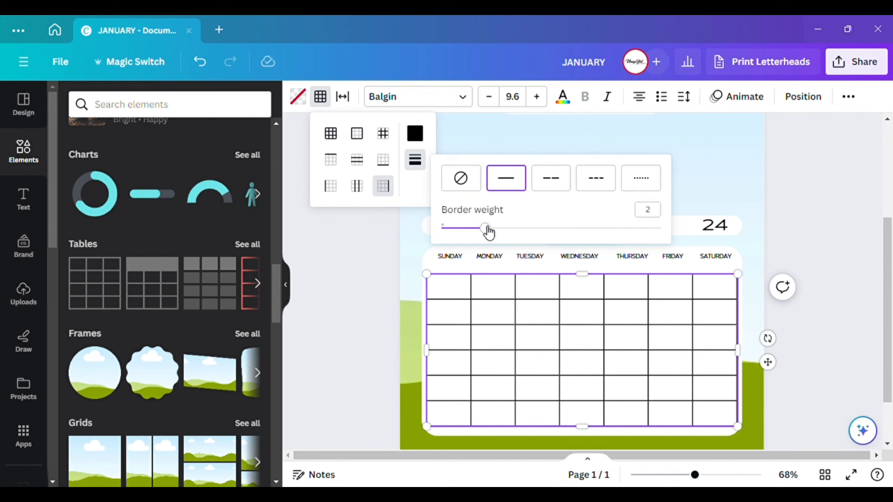
left_click(460, 178)
left_click(398, 295)
left_click(392, 284)
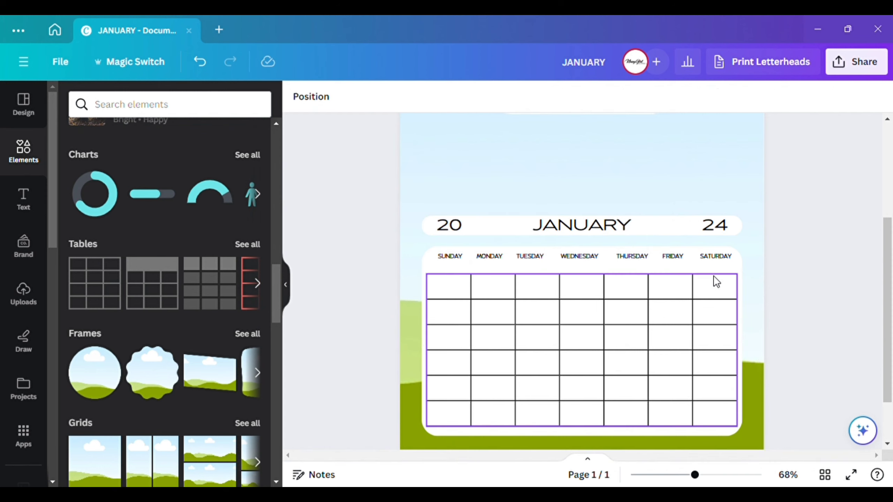
Set the date table's bottom outer border to the no-line style
left_click(602, 408)
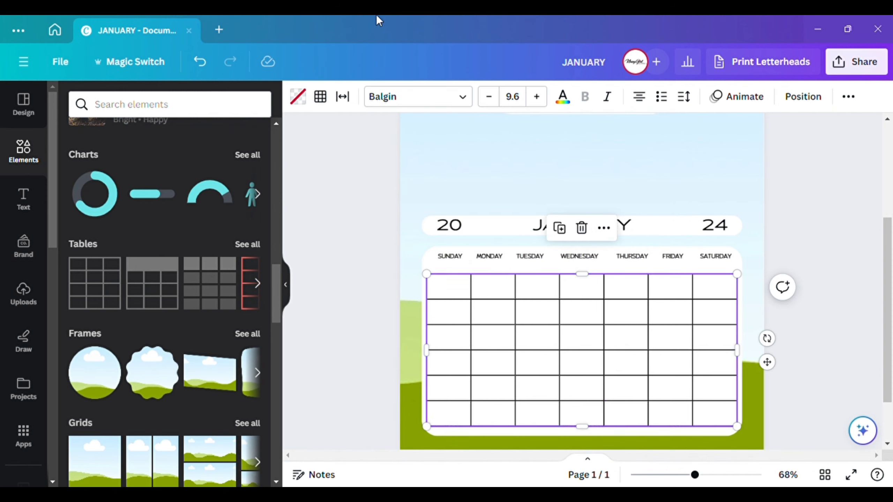
left_click(320, 96)
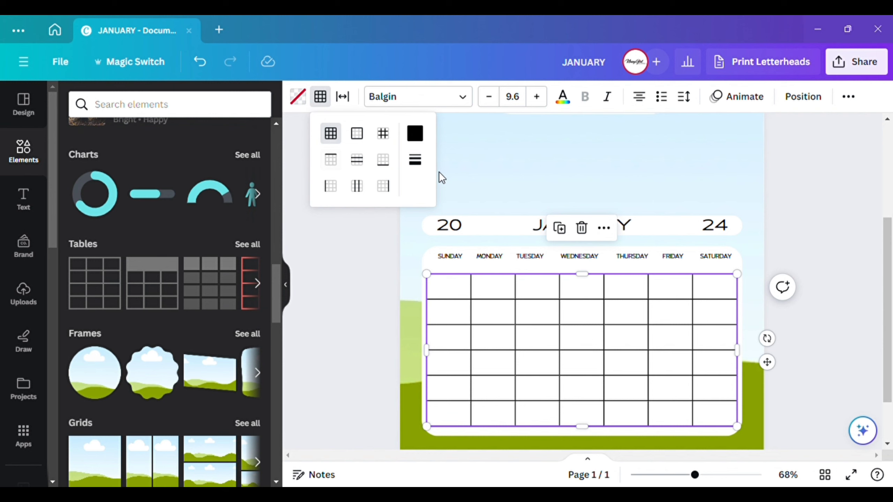
left_click(385, 162)
left_click(415, 161)
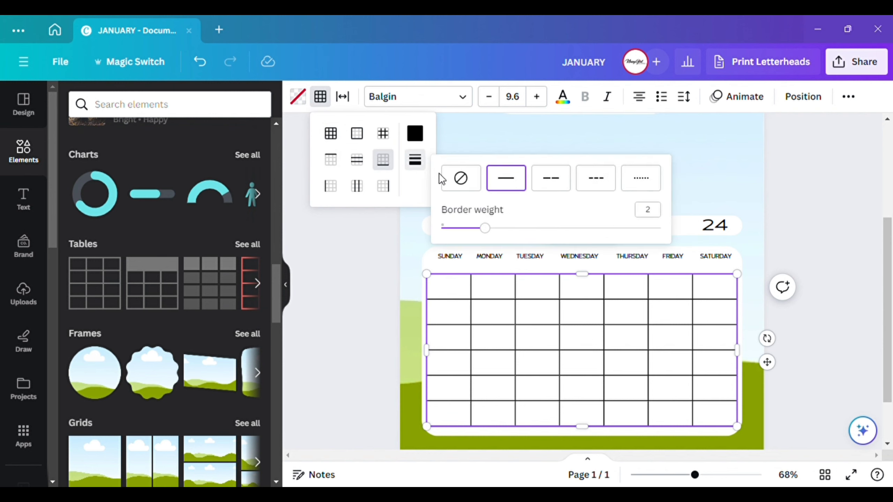
left_click(465, 180)
left_click(384, 248)
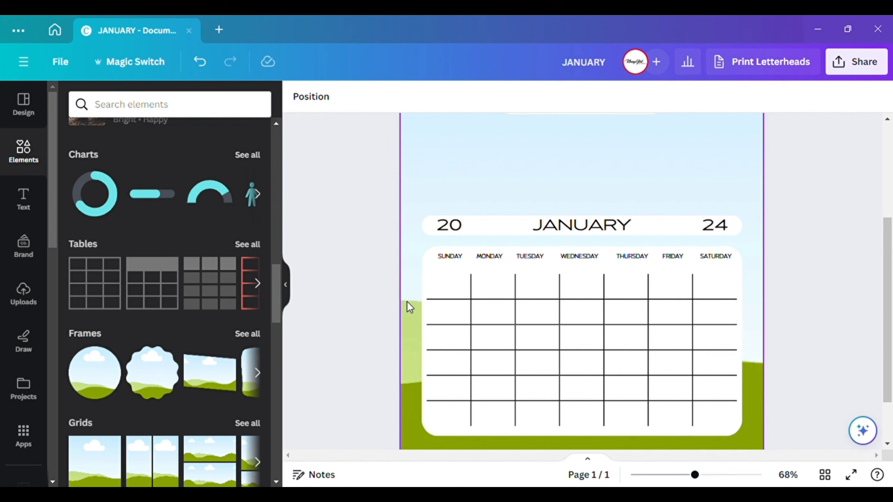
Delete the whole date table from the white box below the weekday labels
left_click(439, 294)
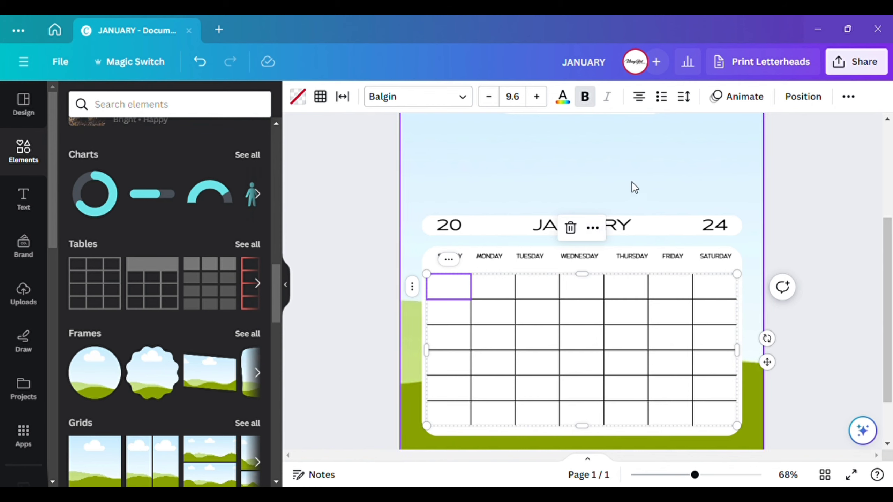
left_click(784, 213)
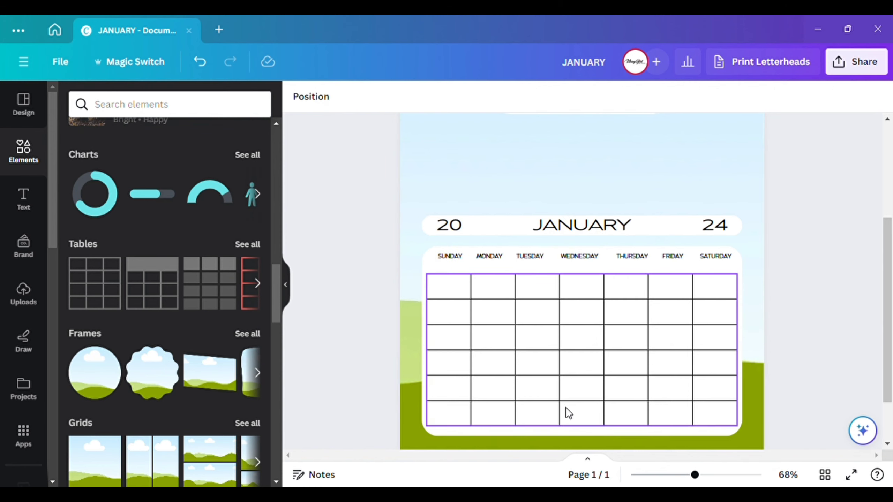
left_click(547, 346)
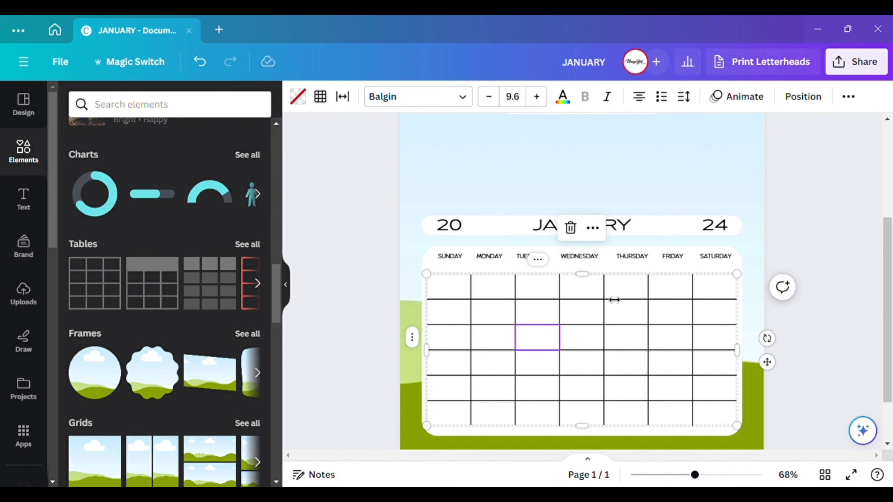
left_click(576, 232)
left_click(589, 196)
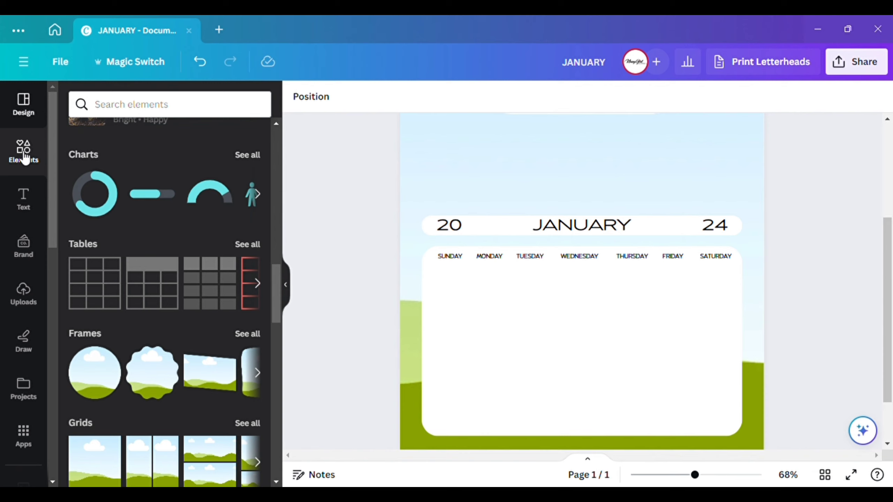
Search the design templates for "2024 calendar"
left_click(159, 111)
left_click(23, 102)
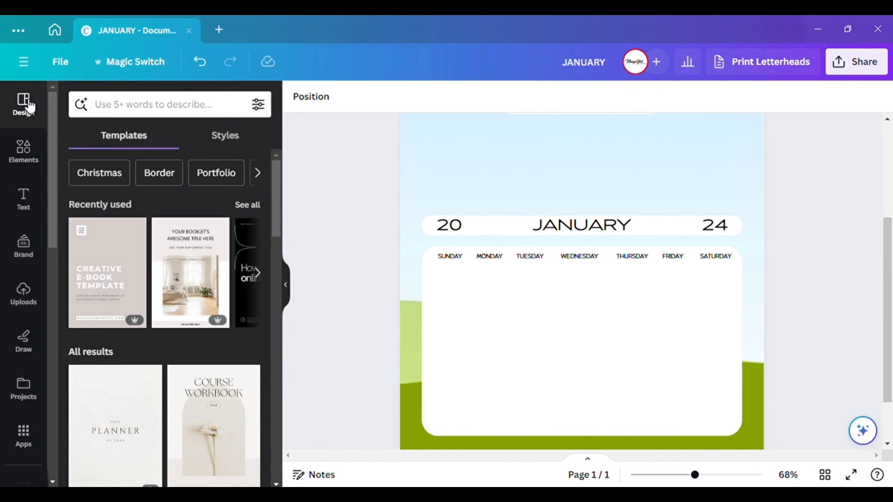
left_click(167, 115)
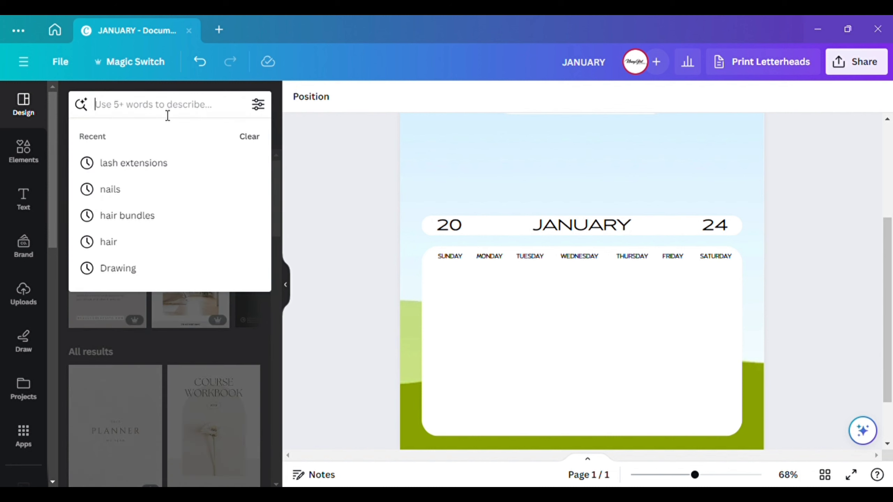
type("2024")
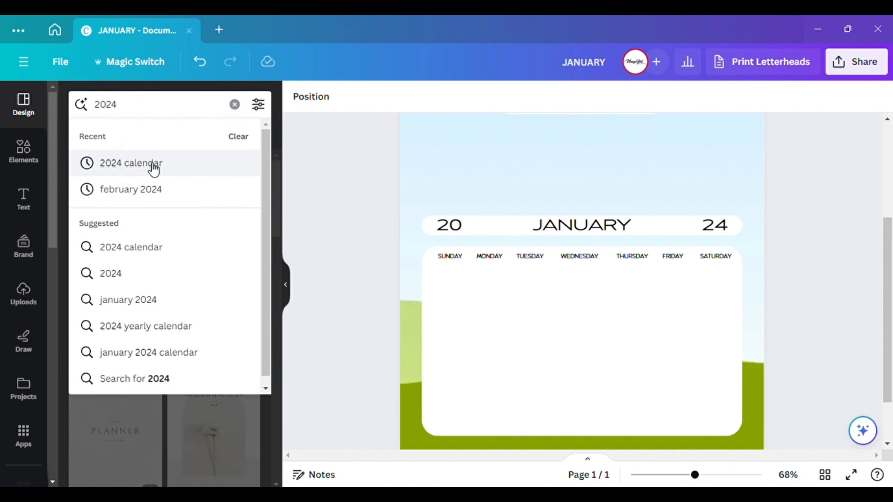
left_click(153, 169)
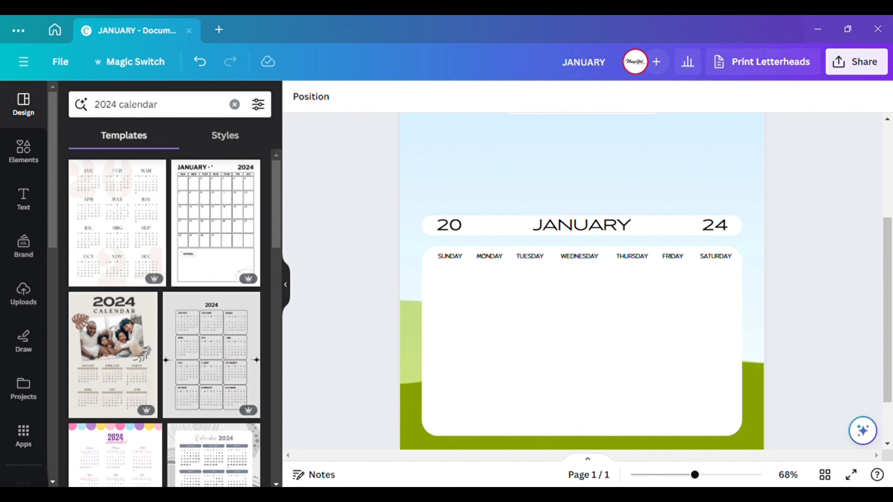
Add a blank second page below the January calendar page
scroll(582, 413, "down", 2)
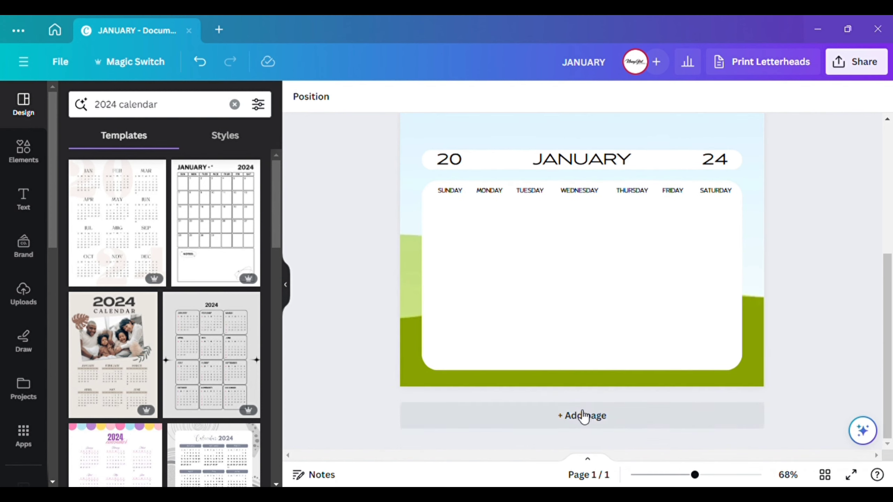
left_click(582, 416)
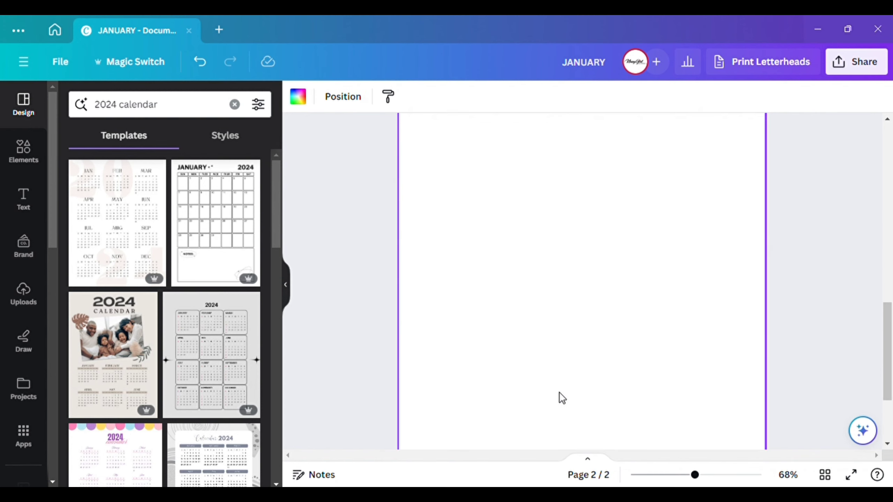
scroll(548, 422, "down", 3)
scroll(534, 455, "up", 2)
scroll(524, 402, "up", 3)
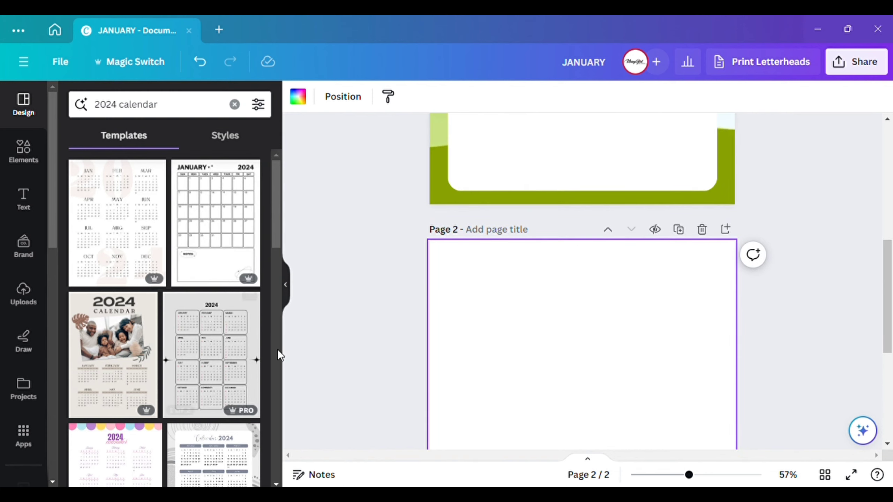
Browse the 2024 calendar templates and apply the Blue and Grey Illustrative Calendar Document to the blank second page
scroll(158, 375, "down", 3)
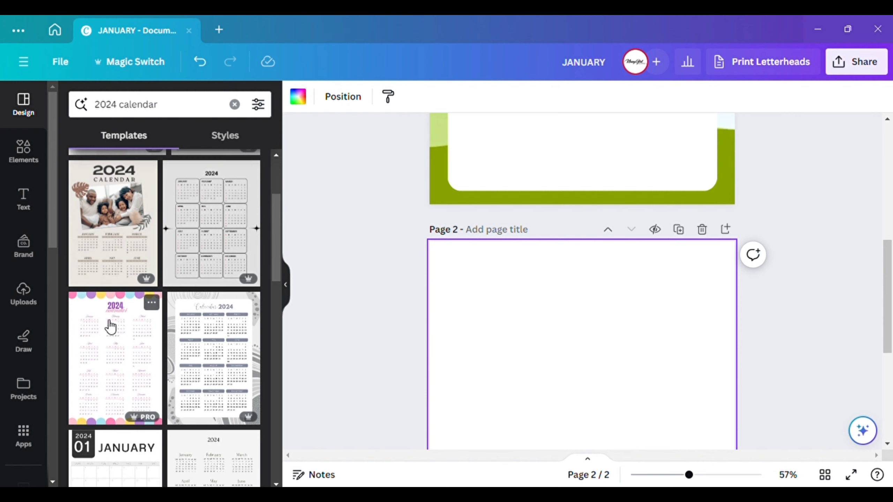
scroll(165, 379, "down", 2)
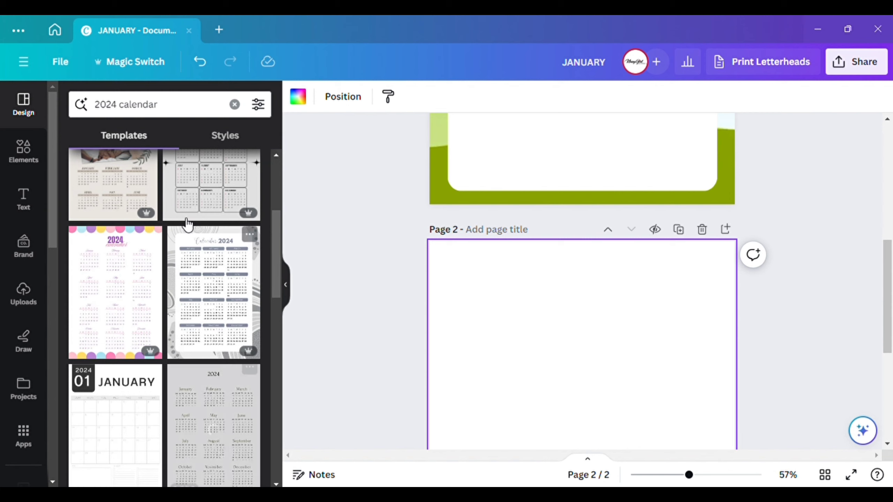
scroll(173, 354, "down", 3)
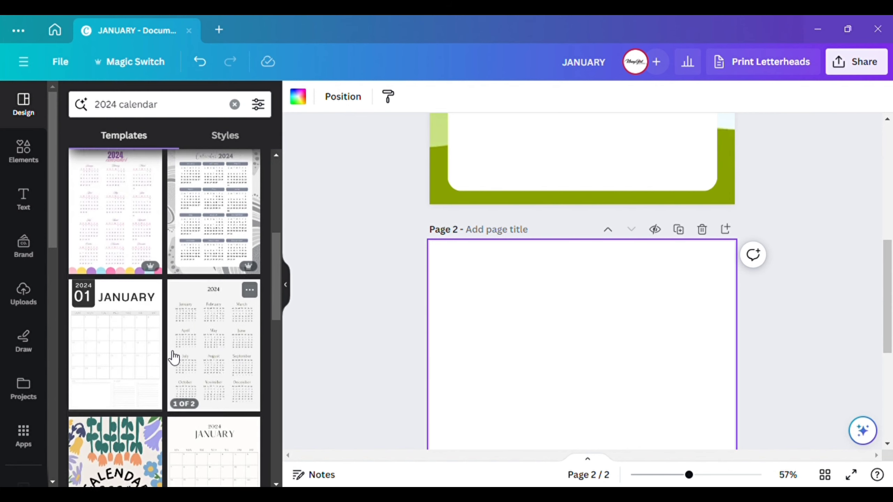
scroll(171, 338, "up", 5)
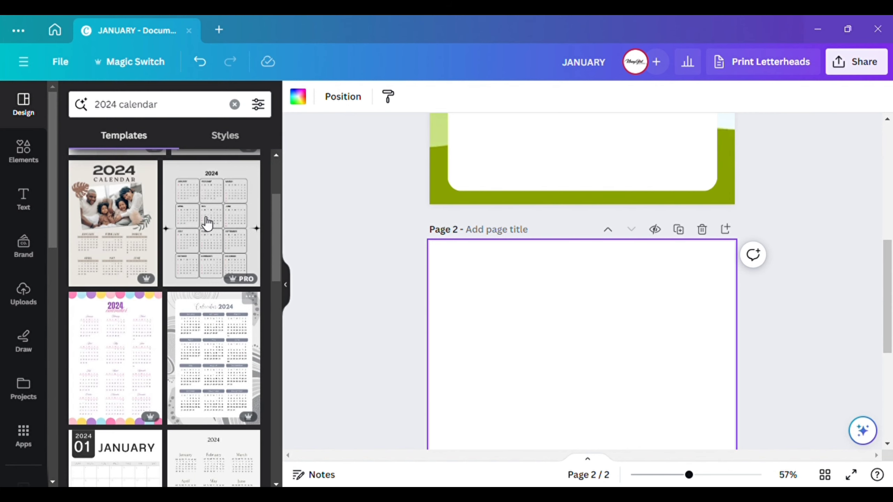
scroll(128, 175, "up", 4)
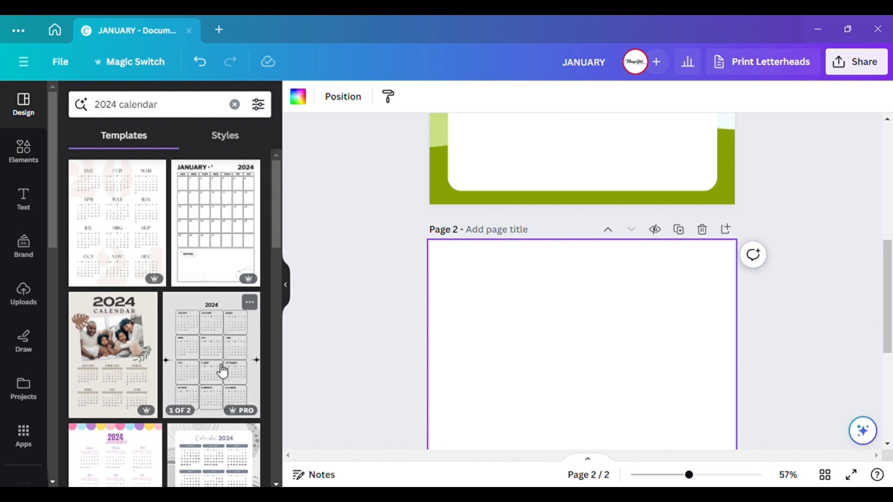
scroll(224, 369, "down", 4)
scroll(231, 332, "down", 4)
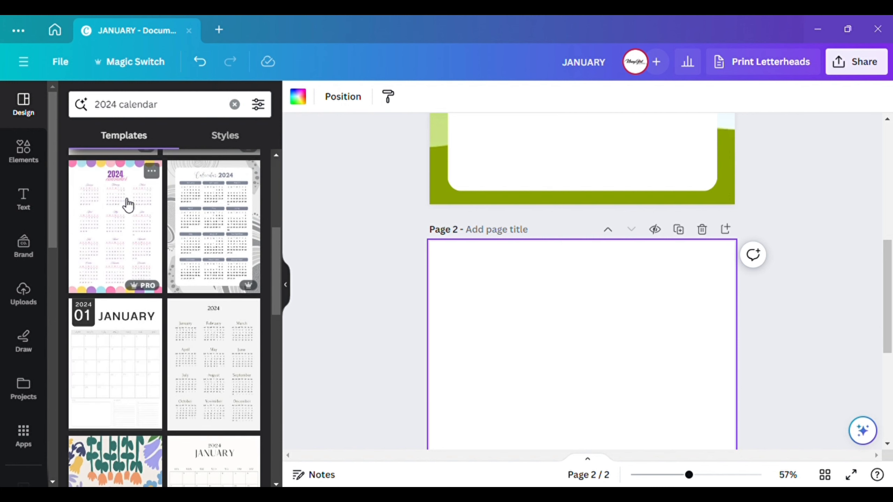
left_click(244, 203)
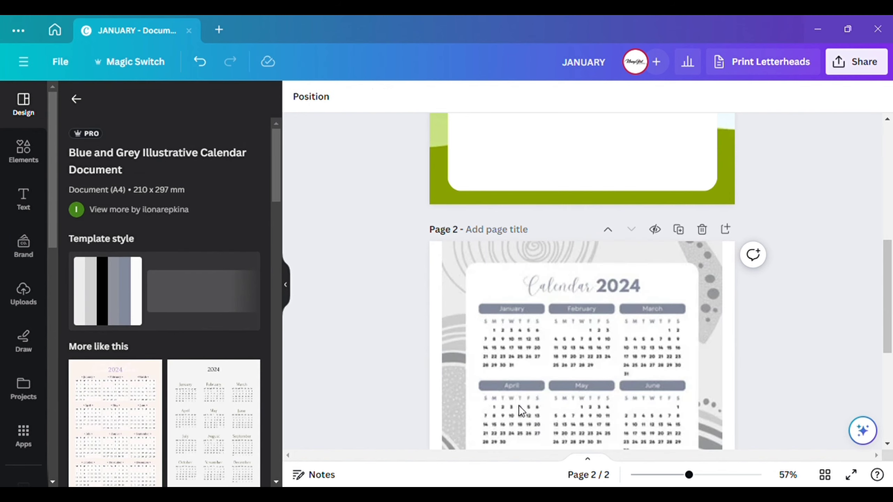
Lock the white rounded panel behind the month grids on page 2
scroll(510, 288, "up", 3)
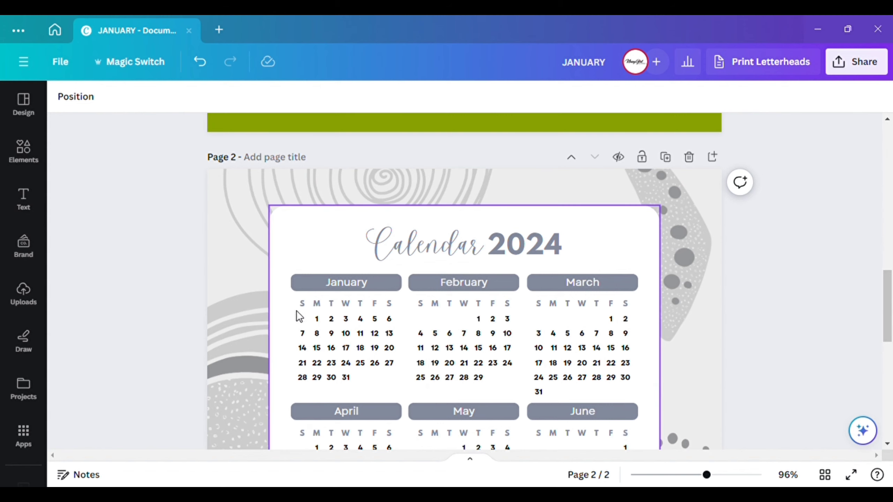
scroll(442, 153, "up", 3)
scroll(434, 171, "down", 6)
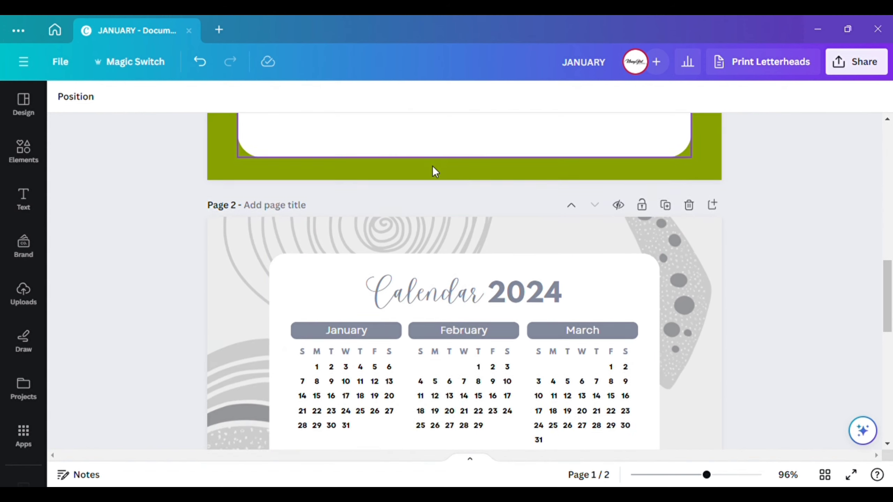
scroll(327, 336, "up", 1)
scroll(328, 337, "up", 3)
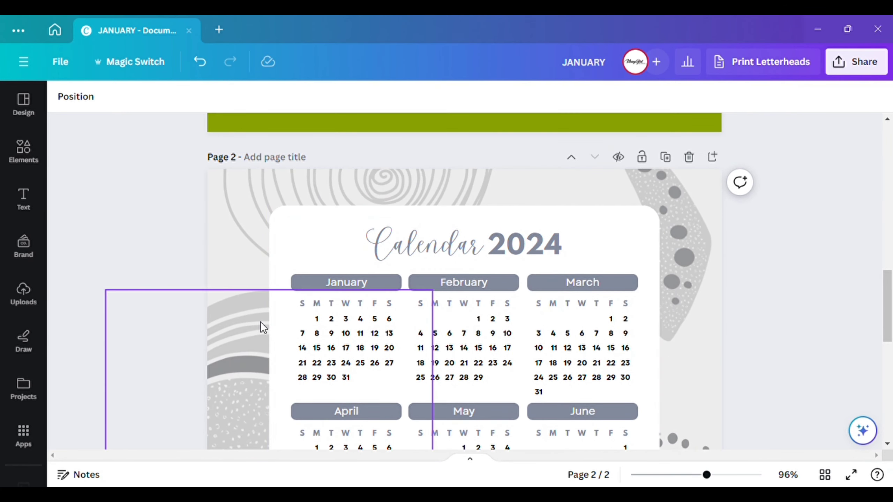
right_click(286, 222)
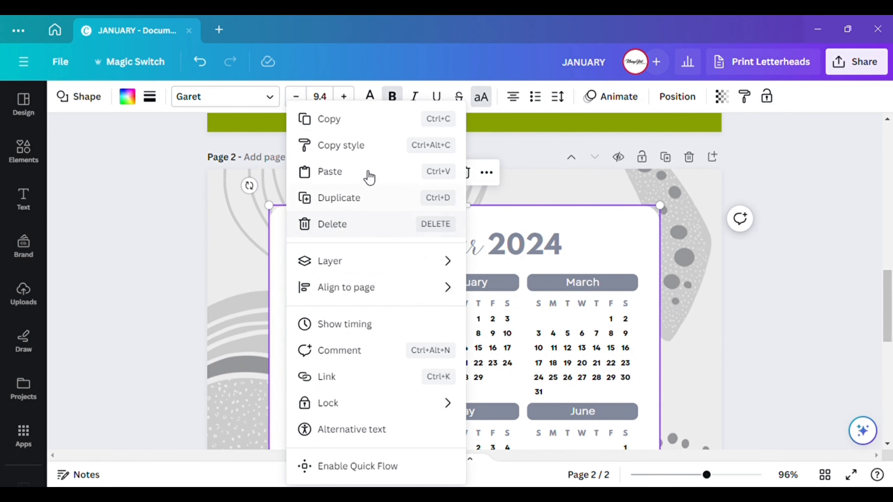
mouse_move(370, 403)
left_click(506, 403)
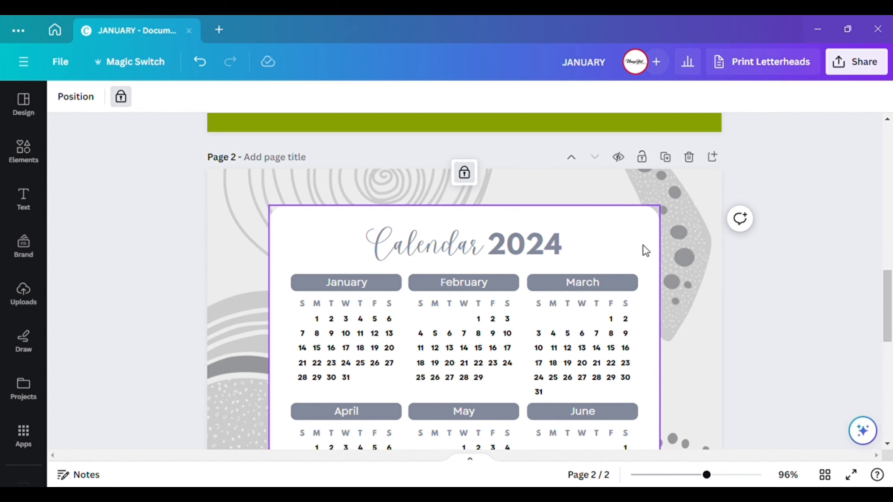
Lock the two grey decorative shapes beside the January grid on page 2, the upper swirl and the lower striped one
left_click_drag(286, 316, 400, 384)
left_click(186, 257)
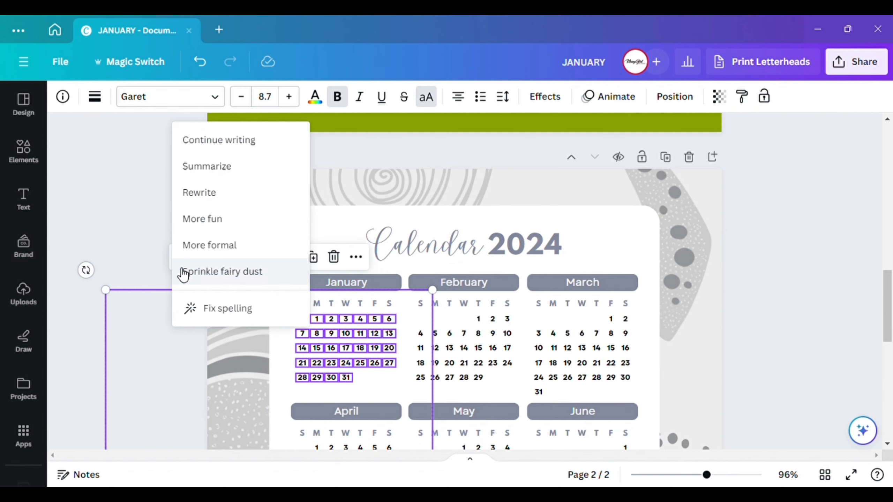
left_click(118, 205)
right_click(223, 276)
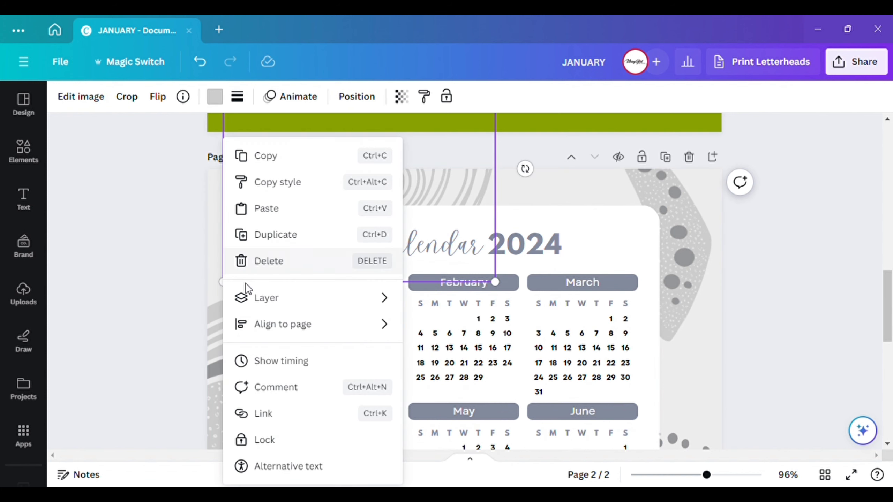
left_click(277, 440)
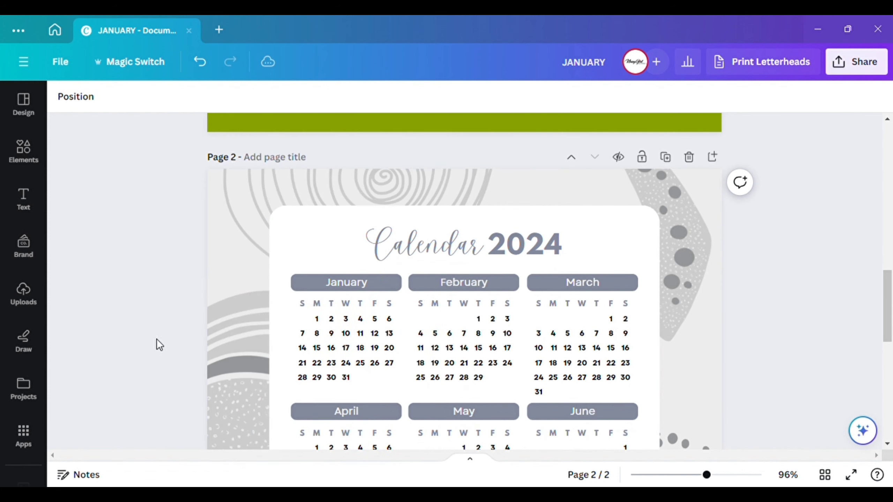
right_click(243, 323)
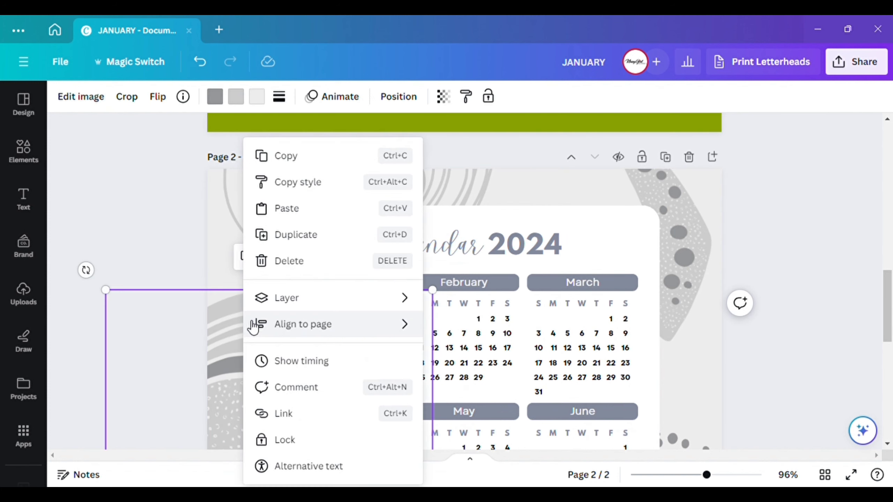
left_click(305, 439)
left_click(176, 306)
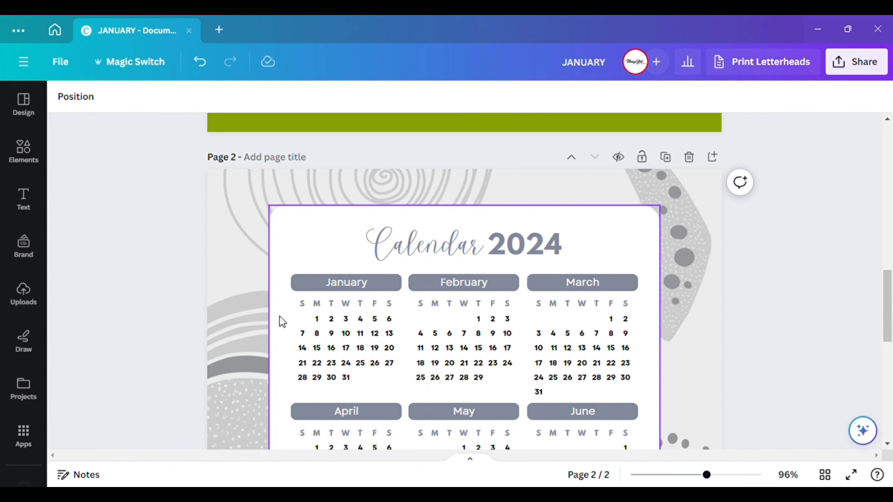
Group January's date numbers 1 to 31 on page 2 and copy the group
left_click_drag(279, 316, 401, 387)
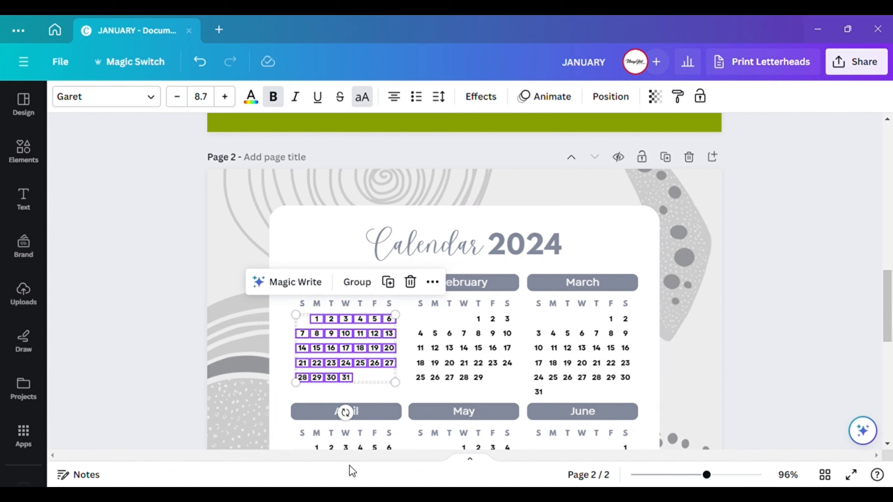
left_click(365, 283)
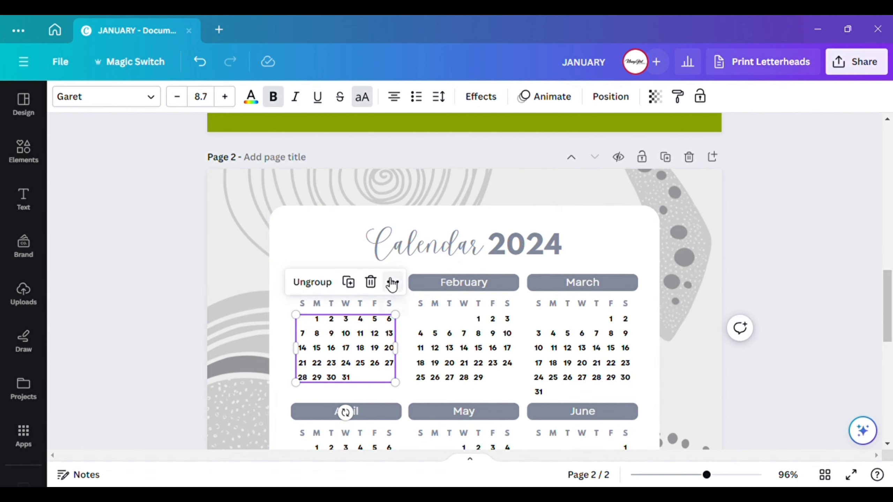
left_click(392, 281)
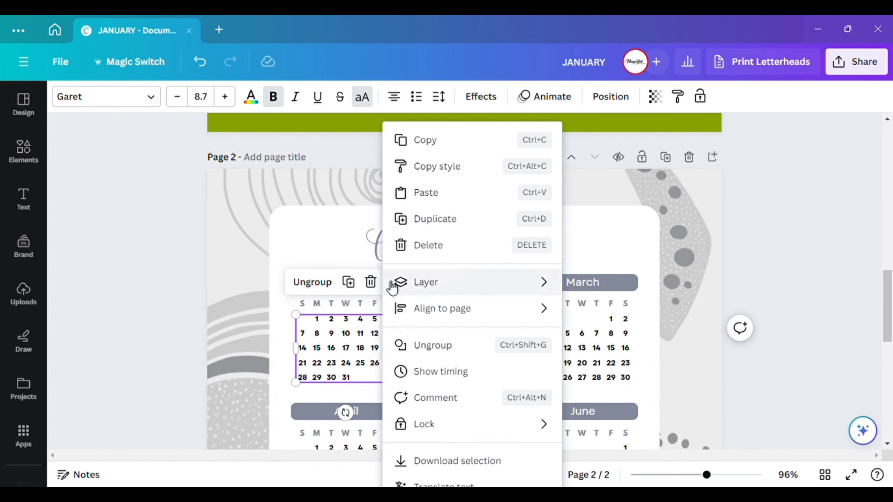
left_click(449, 140)
Unlock the white box below the JANUARY bar on page 1 and paste the copied date group onto that page
scroll(127, 265, "up", 10)
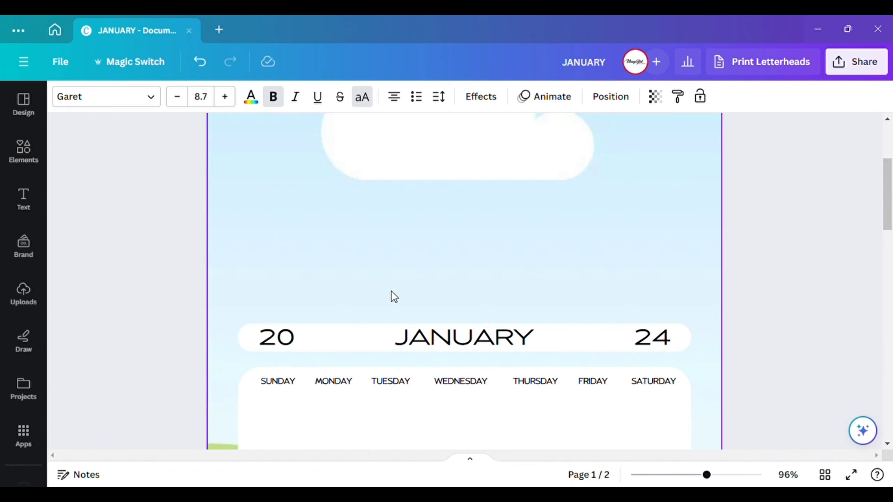
scroll(391, 290, "down", 5)
scroll(502, 334, "down", 3, "ctrl")
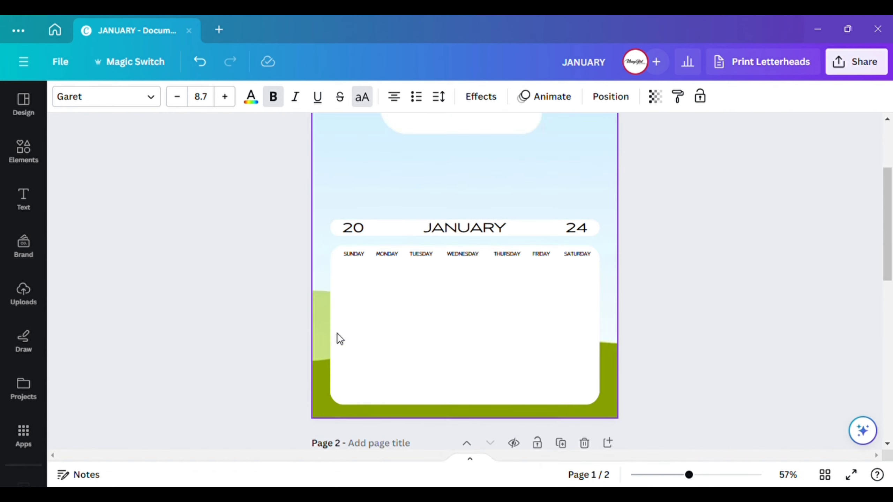
left_click(443, 350)
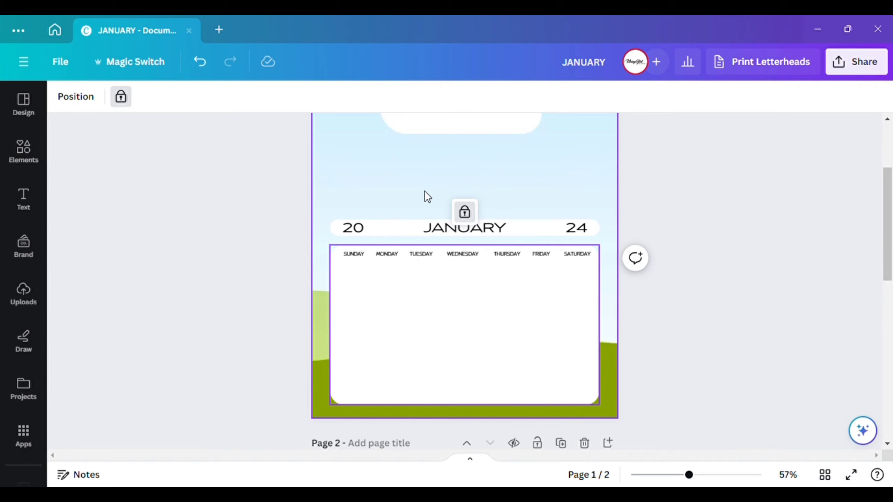
left_click(464, 212)
right_click(429, 363)
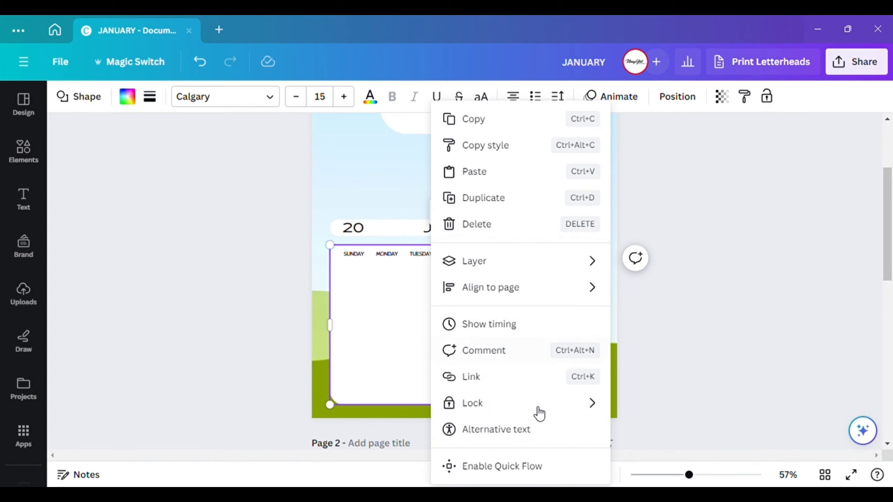
left_click(498, 181)
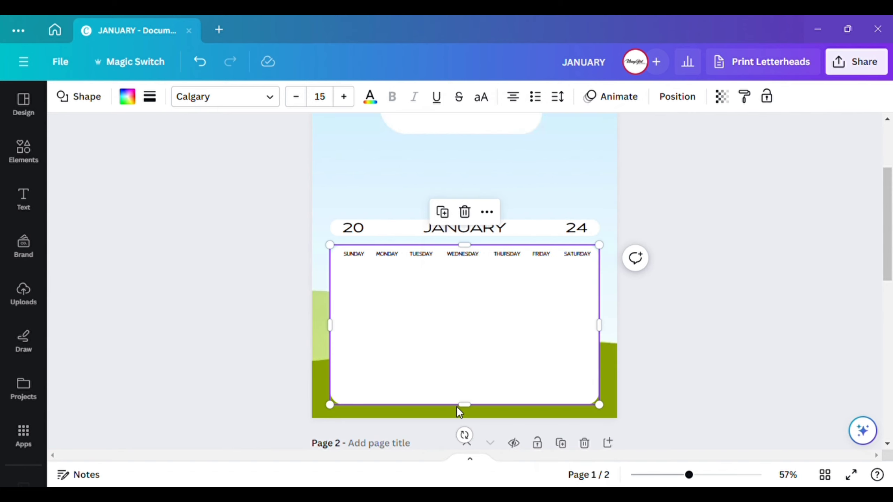
Move the pasted date group into the white box below the weekday labels and enlarge it to a font size of about 28.1
left_click_drag(378, 127, 452, 305)
left_click_drag(486, 322, 589, 386)
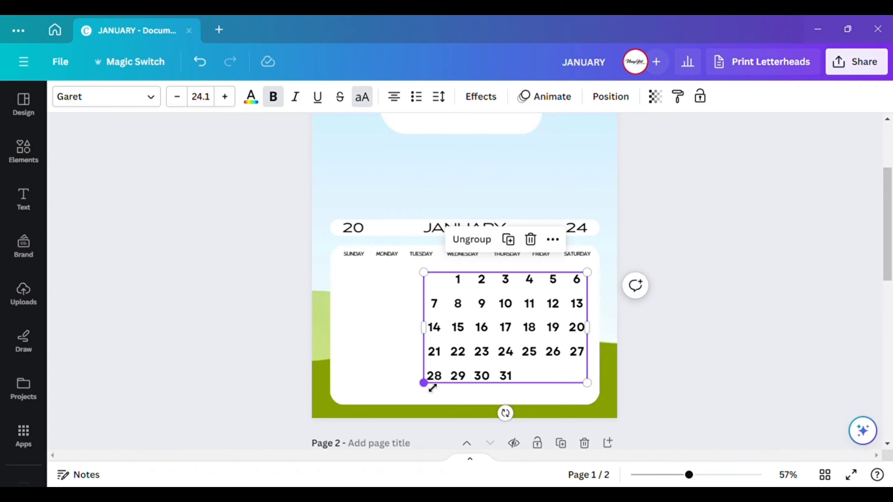
left_click_drag(425, 382, 385, 376)
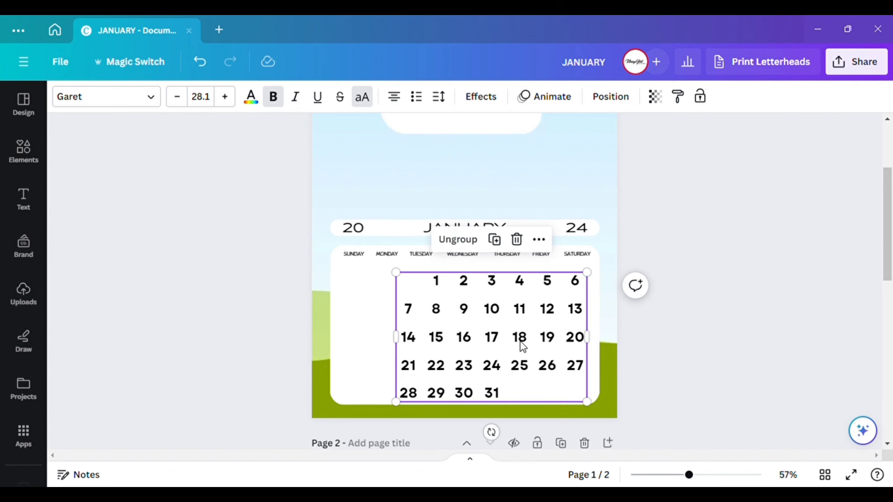
mouse_move(518, 342)
left_mouse_down()
mouse_move(490, 343)
mouse_move(505, 343)
left_mouse_up()
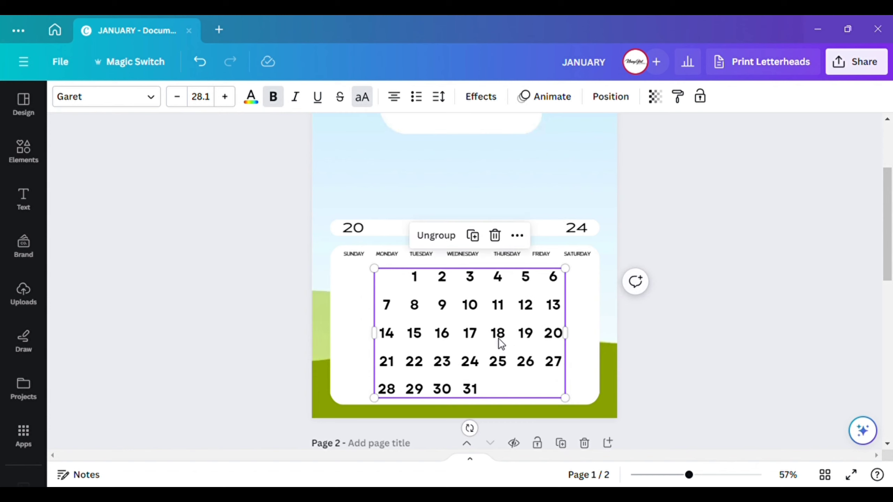
left_click(261, 291)
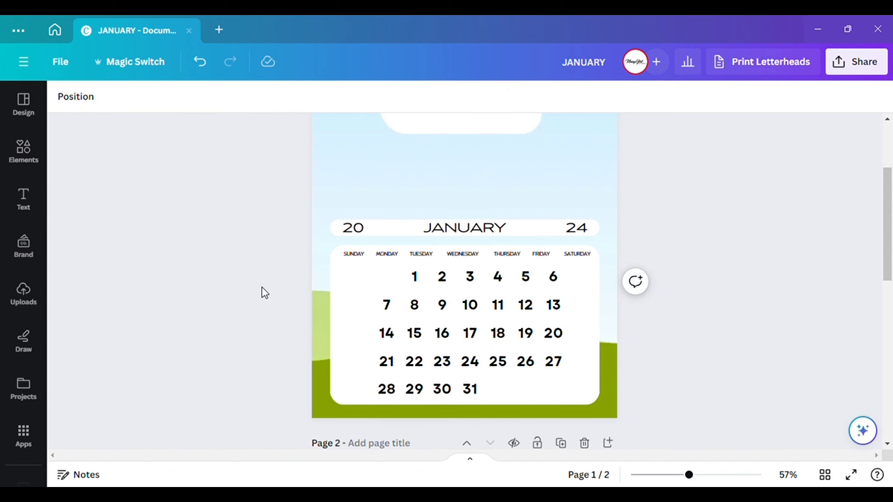
Ungroup the January date numbers on page 1
left_click(435, 322)
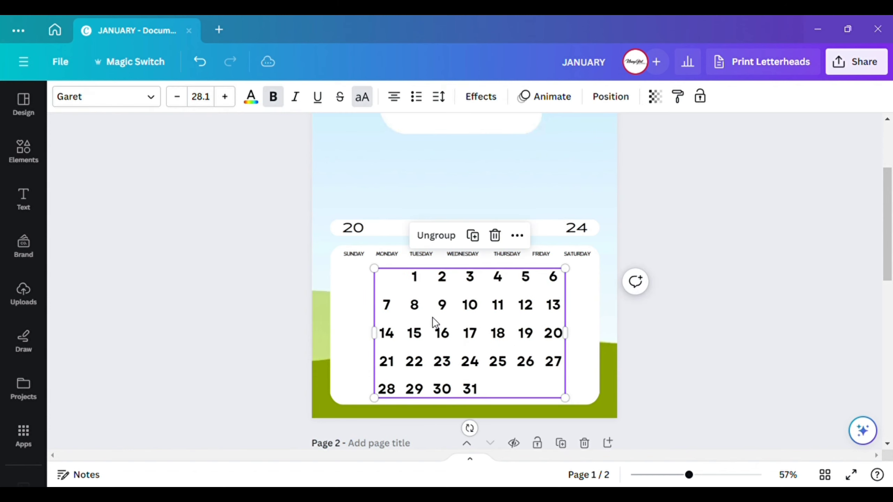
left_click(454, 239)
left_click(145, 317)
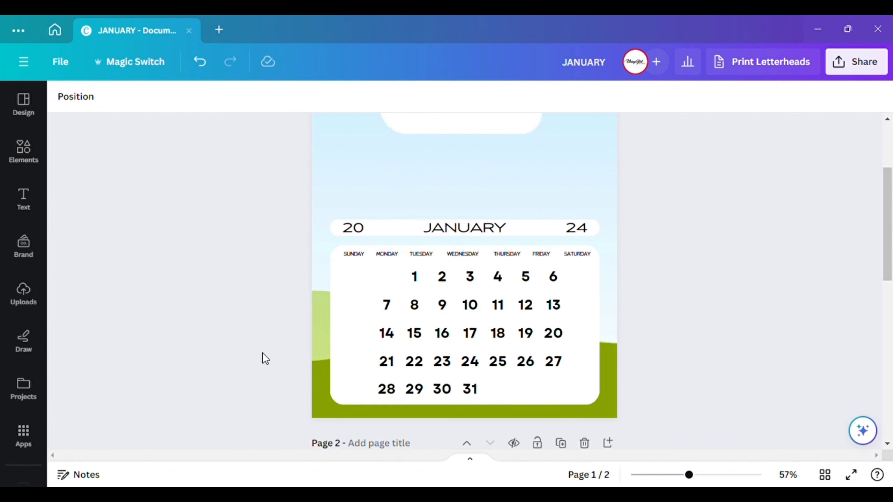
Lock the white box behind the January dates on page 1
right_click(349, 292)
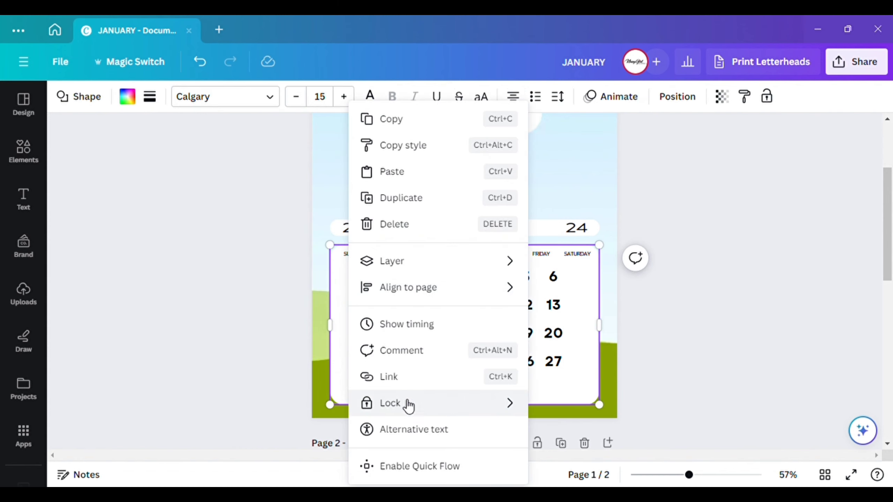
mouse_move(424, 404)
left_click(548, 404)
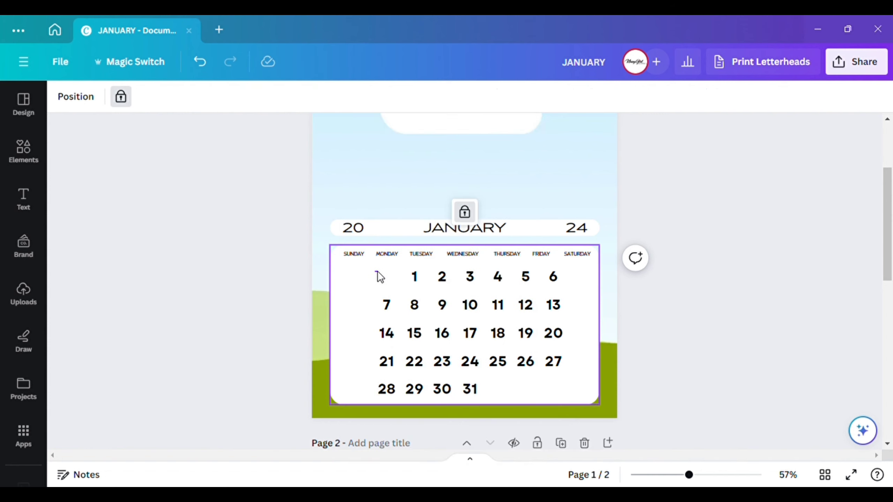
Select dates 1 to 6 and enlarge the row to a font size of about 45.8, spanning the white box's width
left_click_drag(428, 280, 596, 292)
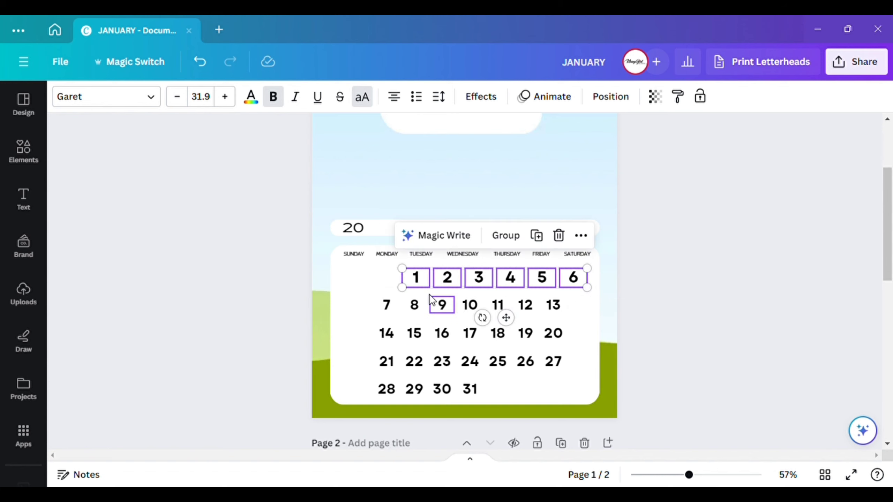
left_click_drag(409, 292, 338, 307)
left_click_drag(588, 295, 589, 294)
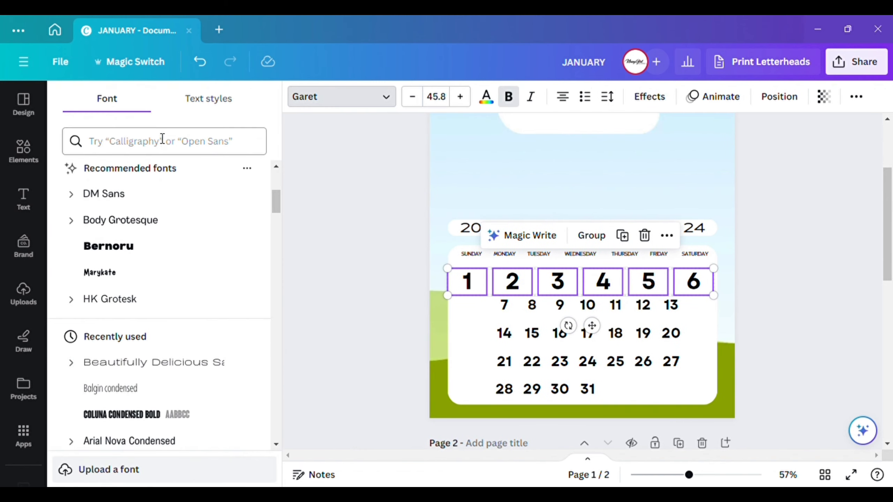
Set dates 1 to 6 in Balgin condensed and shrink the row to a font size of about 38.2, spanning Monday to Saturday
scroll(161, 408, "down", 3)
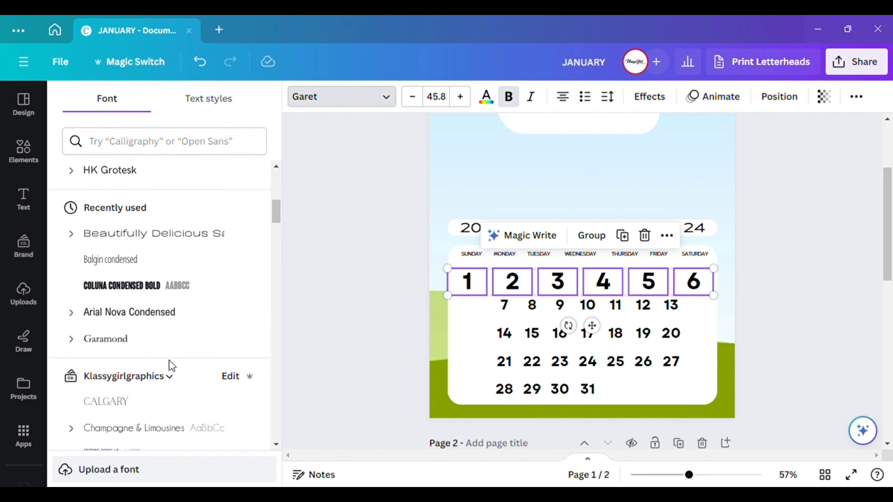
left_click(131, 260)
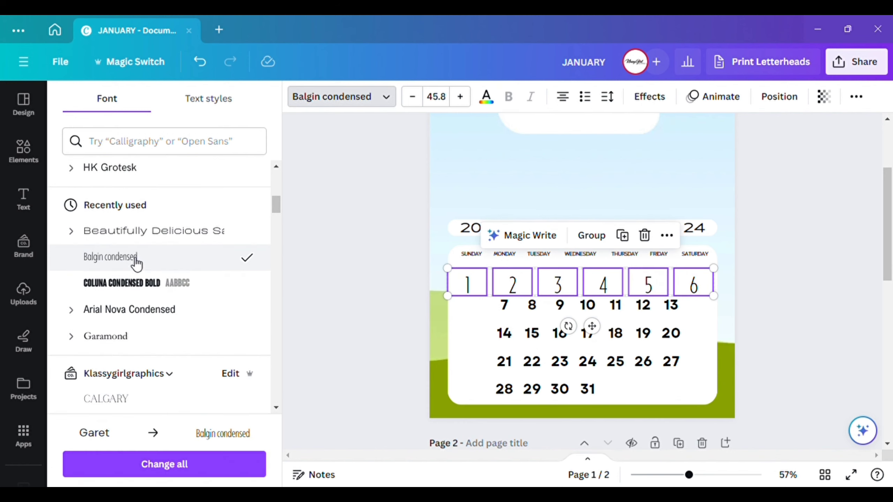
left_click_drag(448, 296, 460, 295)
mouse_move(713, 294)
left_mouse_down()
mouse_move(699, 293)
mouse_move(708, 291)
left_mouse_up()
left_click_drag(590, 283, 637, 281)
left_click_drag(731, 291, 673, 284)
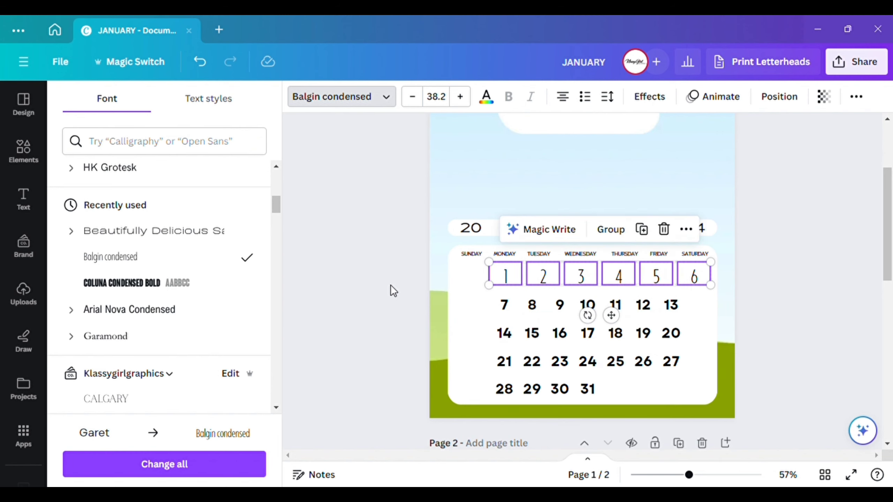
key("Escape")
Try the Beautifully Delicious font on dates 7 to 31
left_click_drag(372, 296, 572, 395)
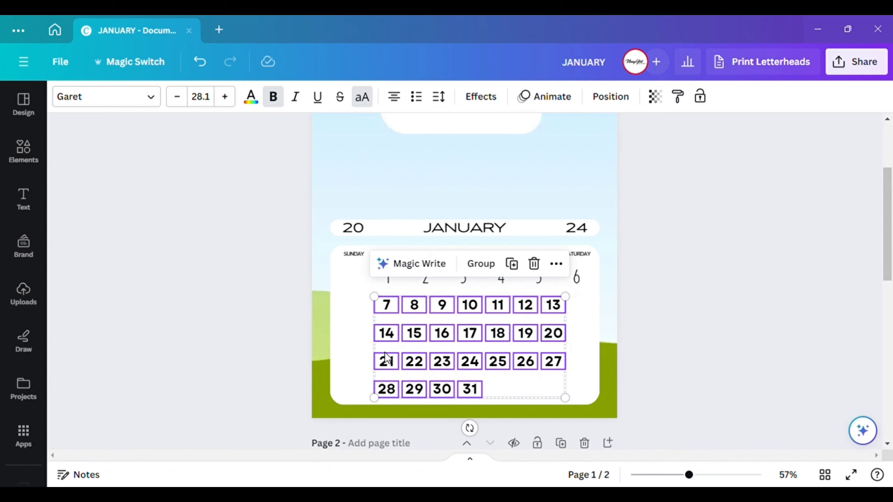
left_click(154, 97)
left_click(206, 232)
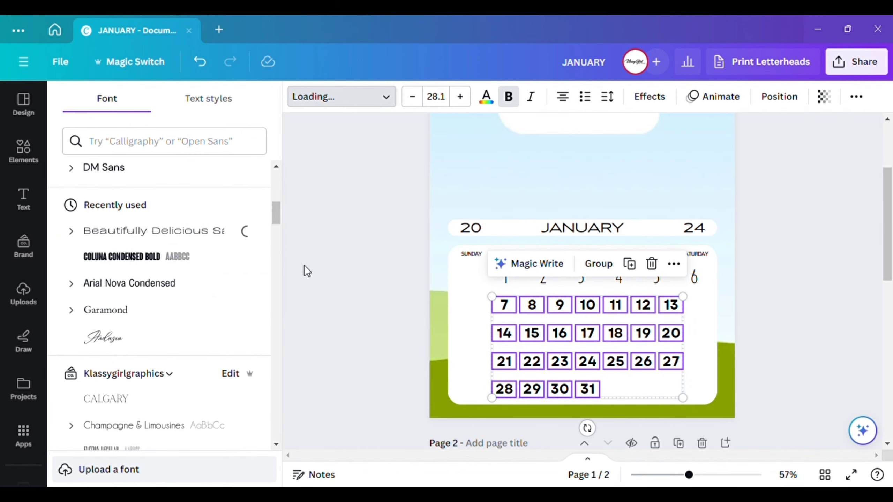
left_click(302, 331)
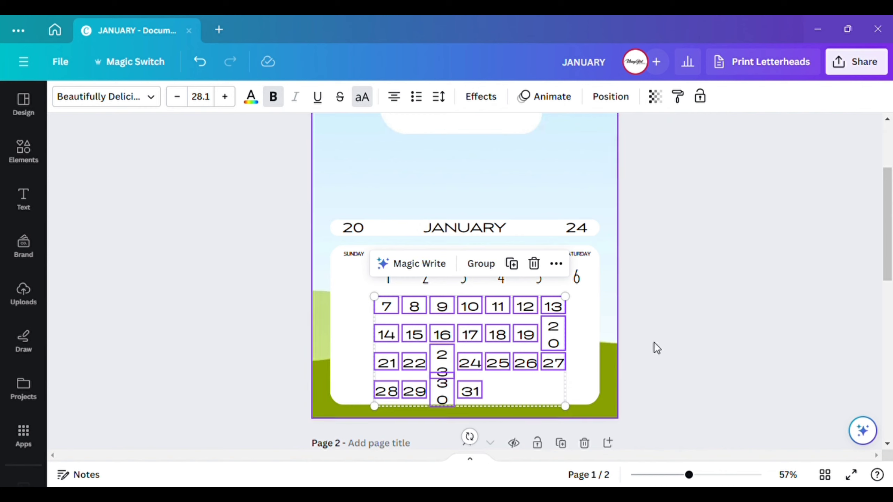
left_click(656, 316)
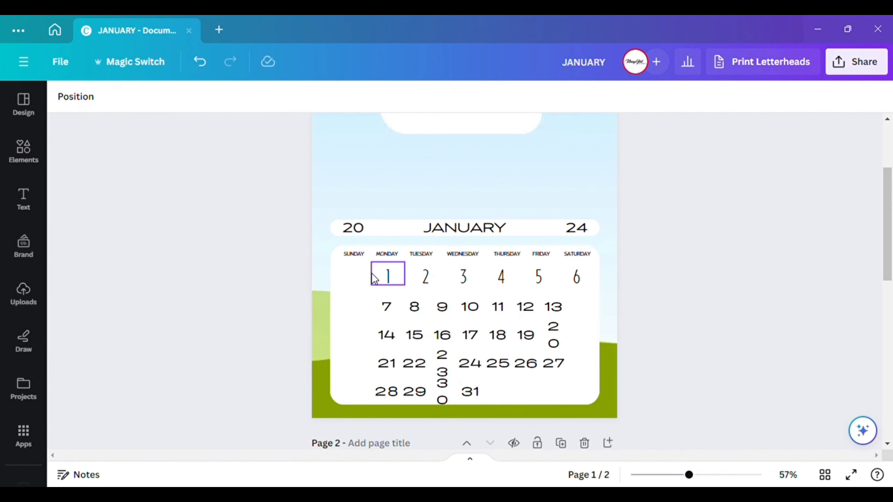
Change the font of all the January dates to Champagne & Limousines
left_click_drag(399, 276, 593, 284)
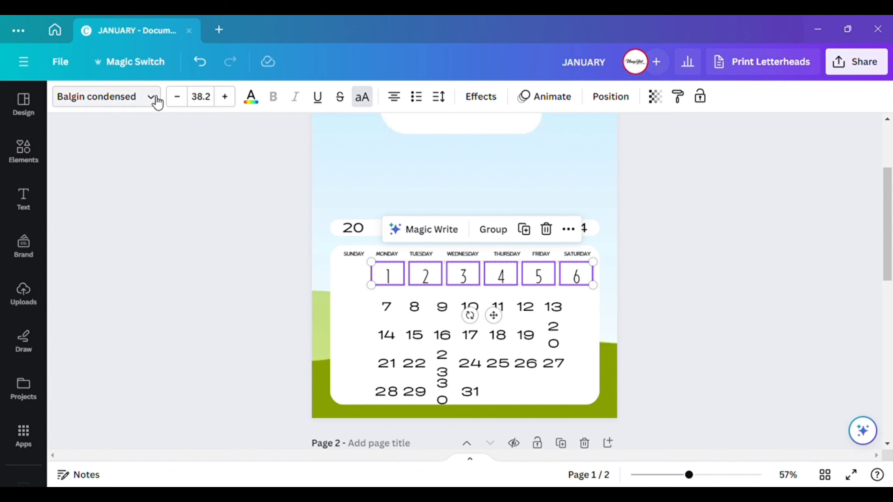
left_click(367, 244)
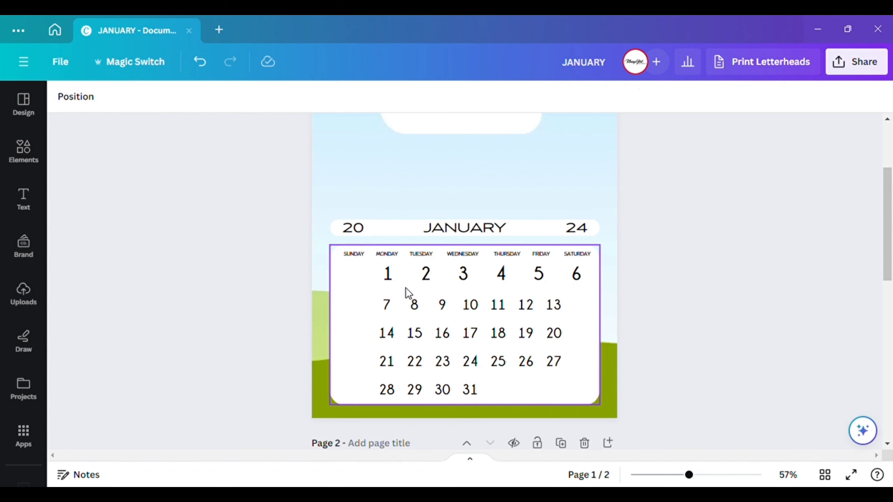
Reduce dates 1 to 6 to a font size of 24.2
left_click_drag(374, 273, 599, 288)
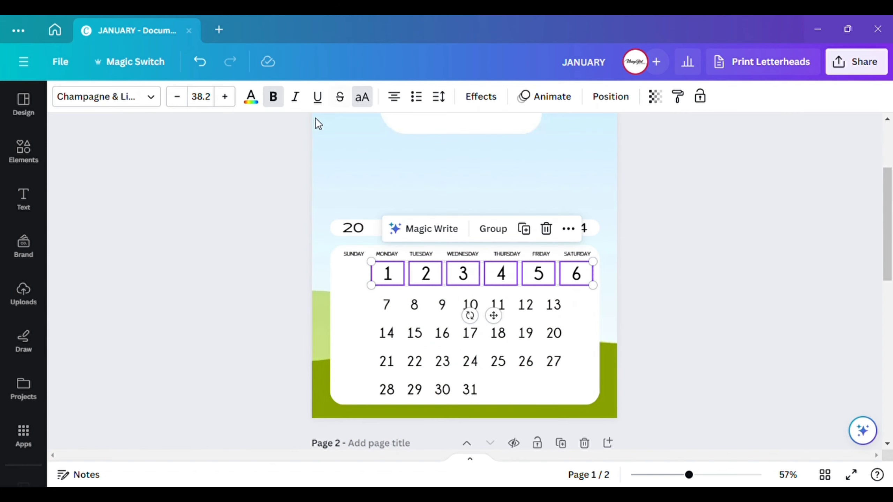
left_click(184, 100)
left_click(185, 101)
left_click(185, 101)
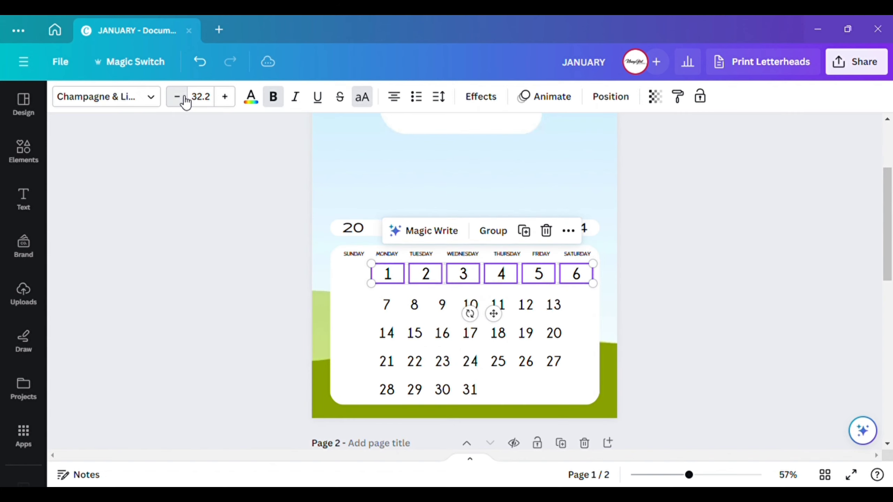
left_click(185, 101)
left_click(186, 101)
left_click(189, 102)
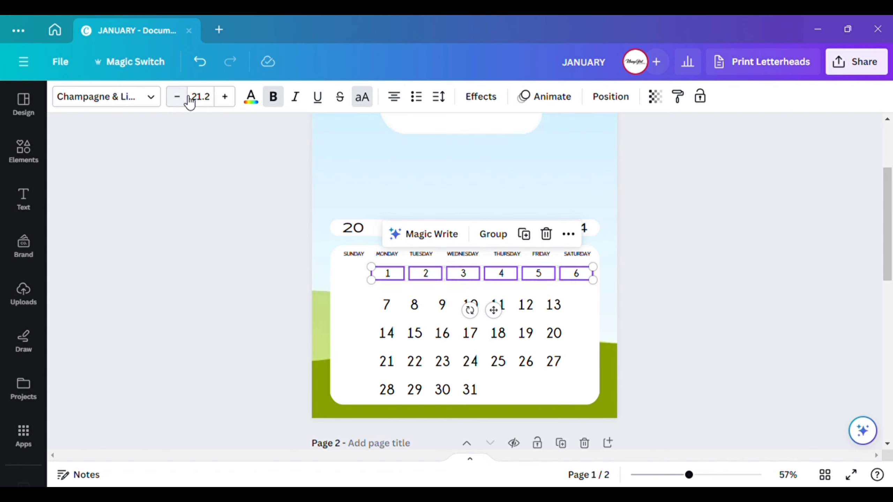
left_click(225, 98)
left_click(225, 98)
left_click(226, 98)
left_click(191, 102)
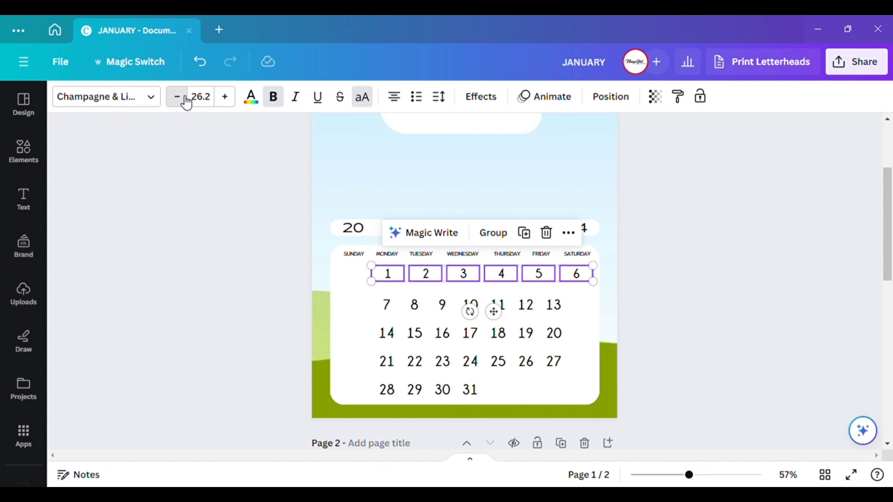
left_click(192, 103)
left_click(285, 323)
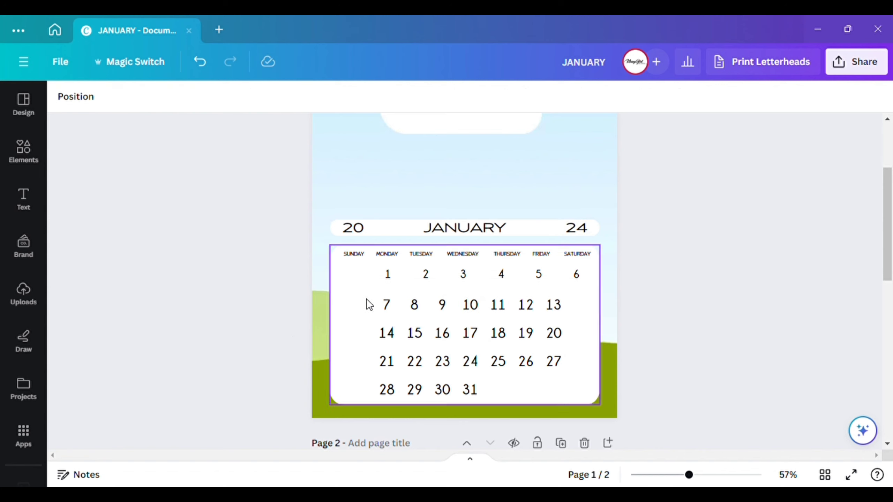
Reduce dates 7 to 31 to a font size of 23.1
left_click_drag(350, 298, 592, 400)
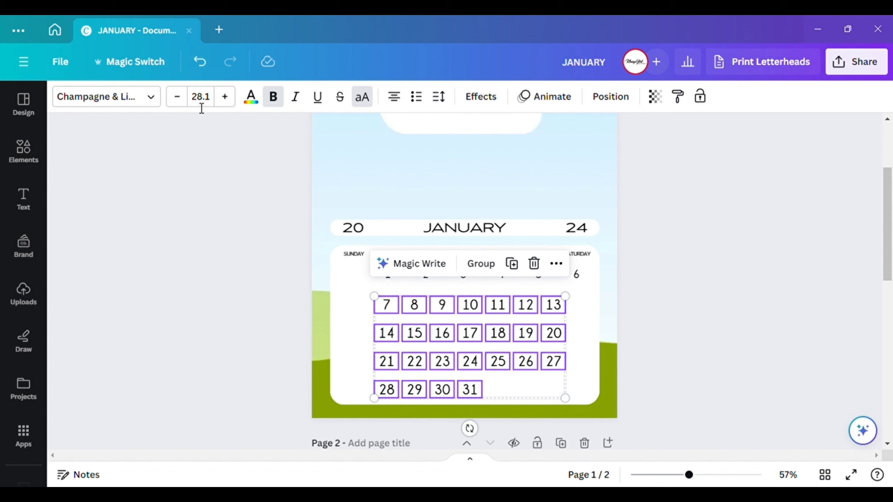
double_click(183, 98)
left_click(184, 98)
double_click(184, 98)
double_click(184, 97)
double_click(183, 98)
left_click(183, 97)
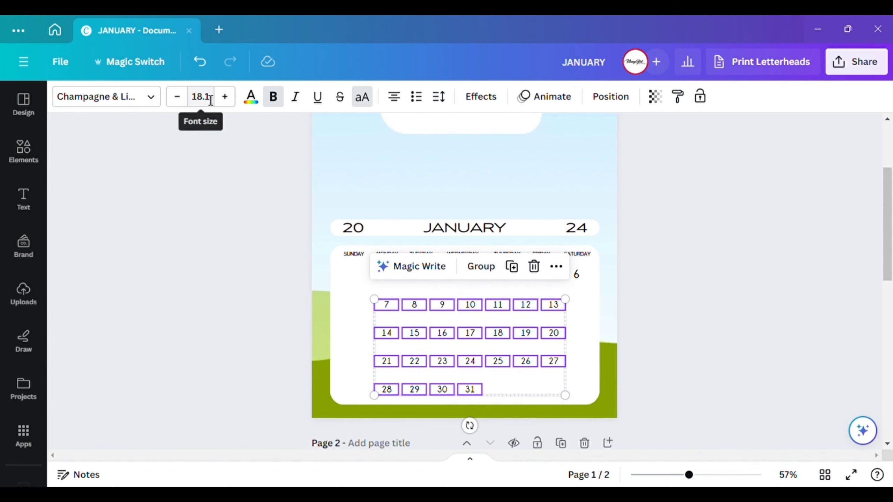
double_click(226, 96)
double_click(226, 96)
left_click(225, 97)
left_click(691, 302)
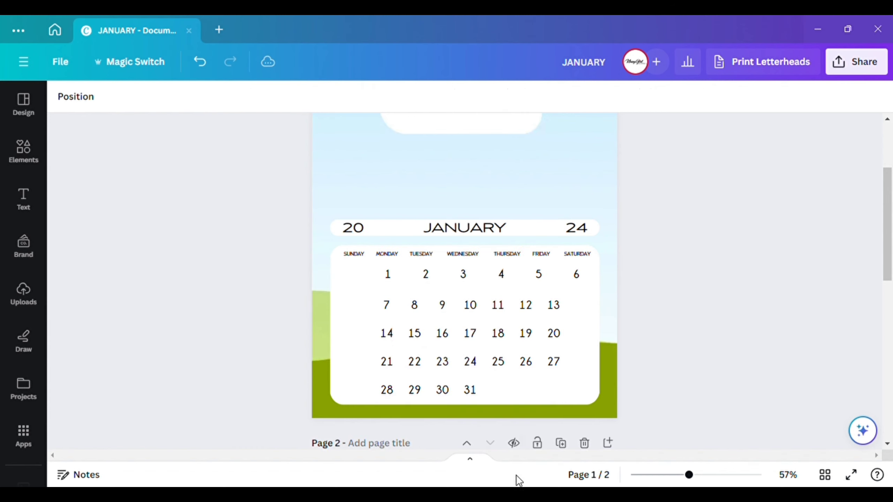
Stretch the rows of dates 7 to 13 and 14 to 20 across the white box, from the Sunday to the Saturday column
left_click_drag(363, 299, 594, 315)
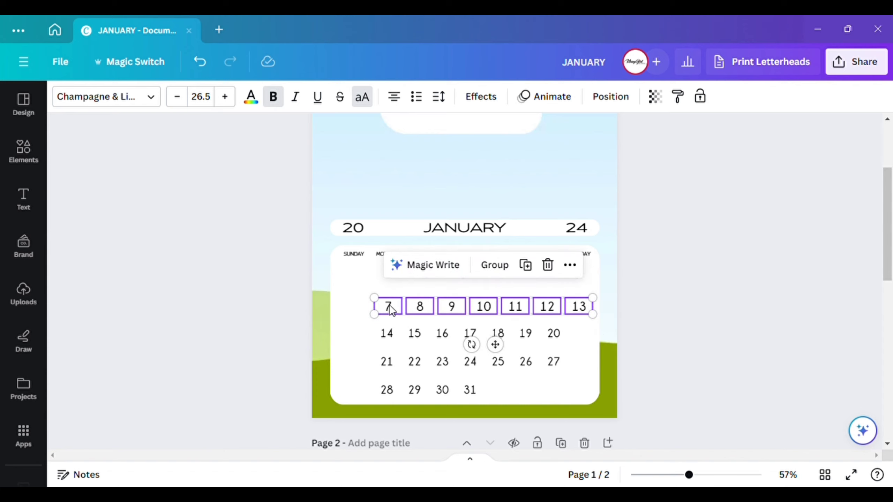
left_click_drag(385, 305, 349, 303)
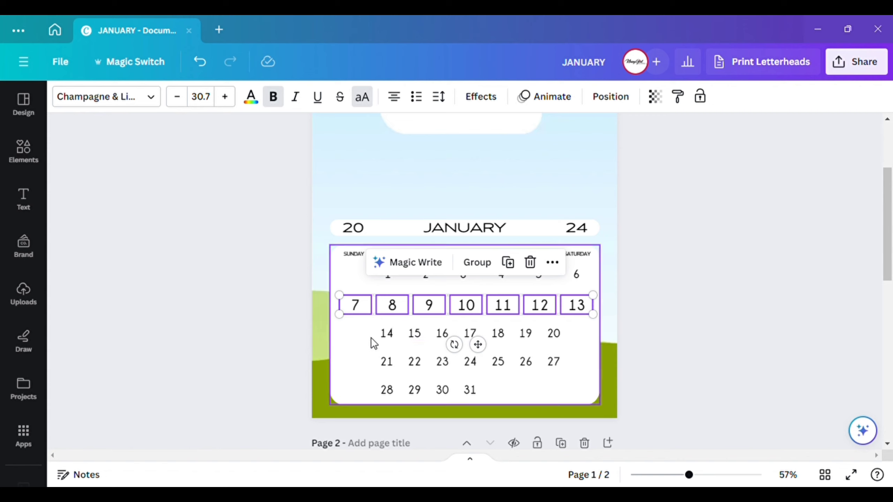
left_click(361, 328)
left_click_drag(470, 333, 591, 349)
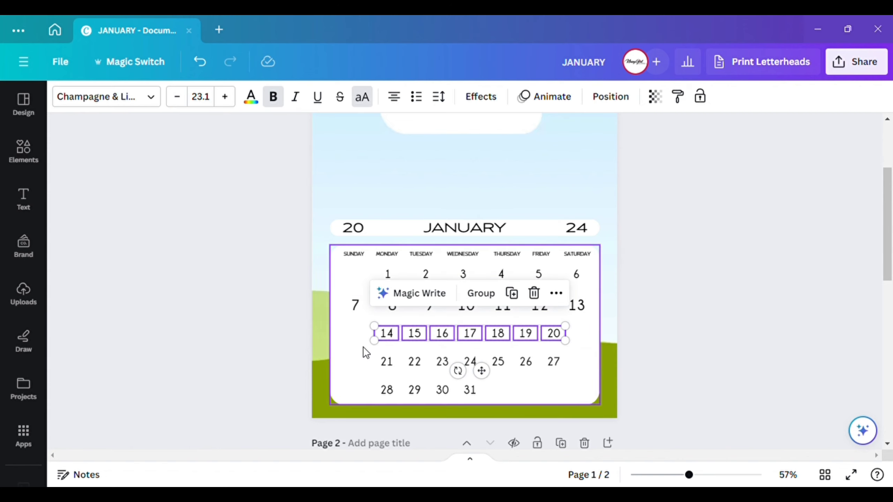
left_click_drag(370, 343, 353, 362)
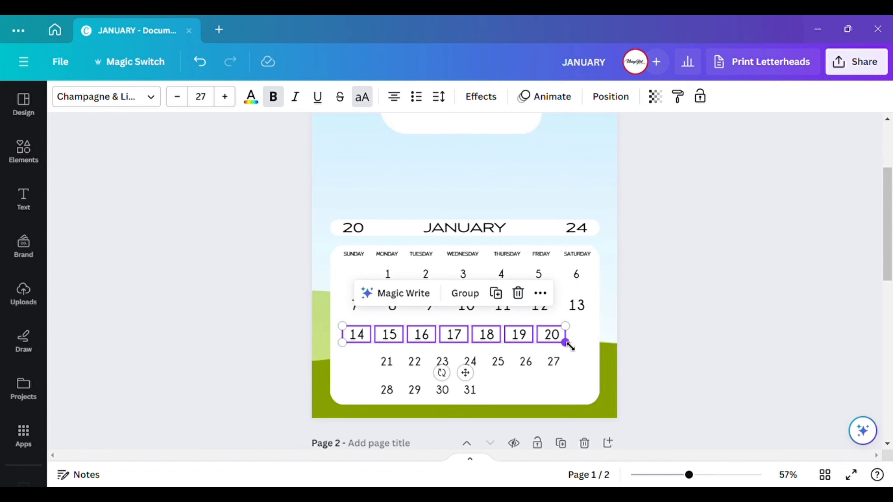
left_click_drag(566, 343, 600, 354)
left_click(342, 356)
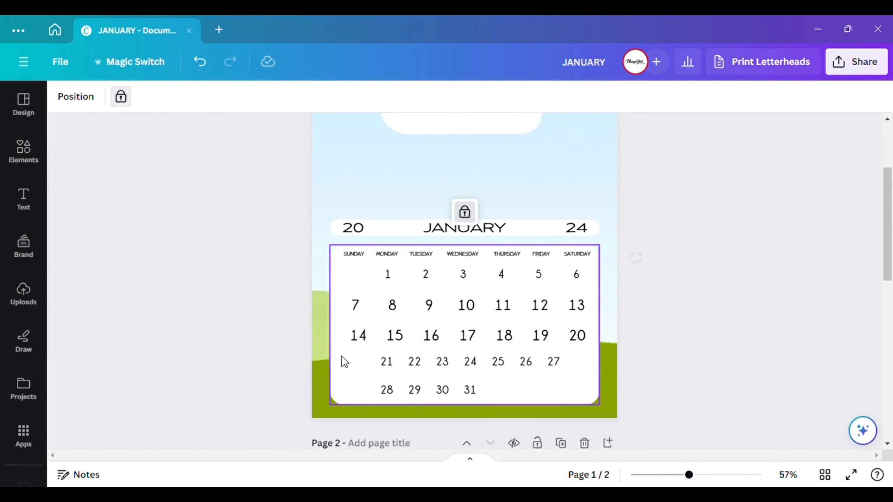
Enlarge the rows of dates 21 to 27 and 28 to 31 so they line up with the weekday columns from Sunday
left_click_drag(355, 357, 581, 375)
left_click_drag(374, 369, 354, 391)
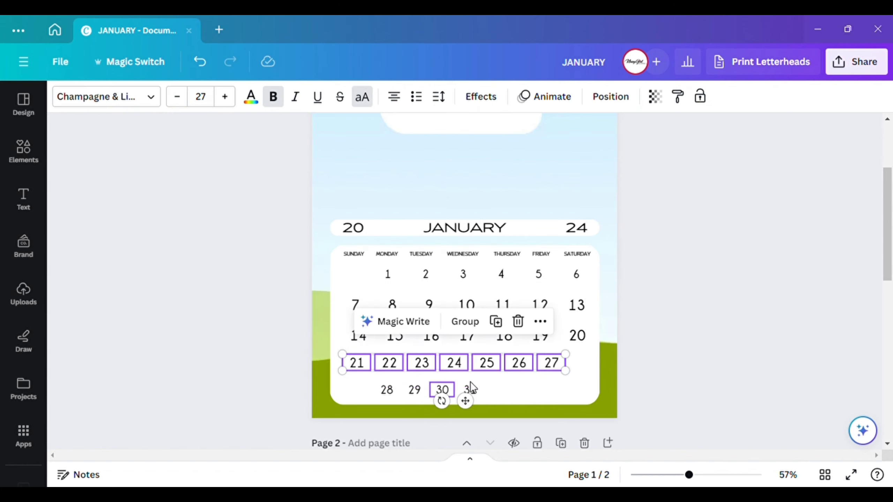
left_click_drag(575, 378, 598, 383)
left_click(364, 387)
left_click_drag(364, 384, 352, 410)
left_click_drag(402, 393, 418, 395)
left_click(688, 266)
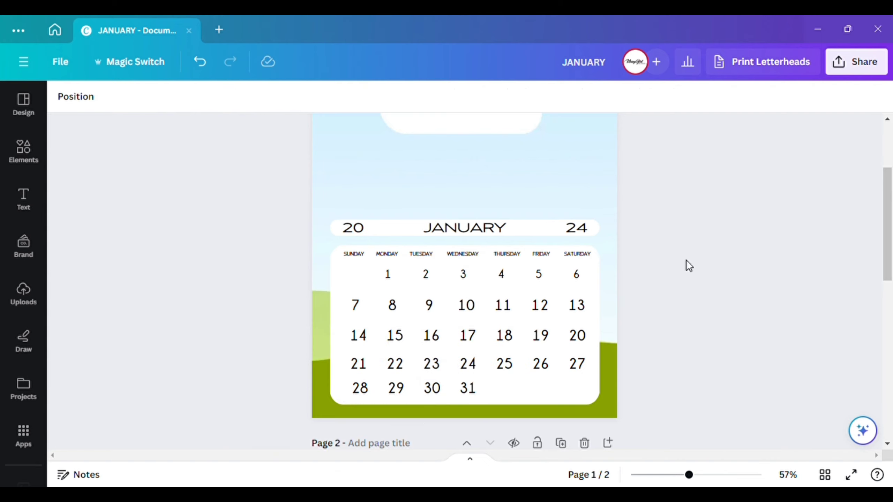
Check the font size of date 6 and try to adjust the size of dates 7 to 31 all together
left_click_drag(344, 290, 600, 413)
left_click(723, 348)
left_click(576, 276)
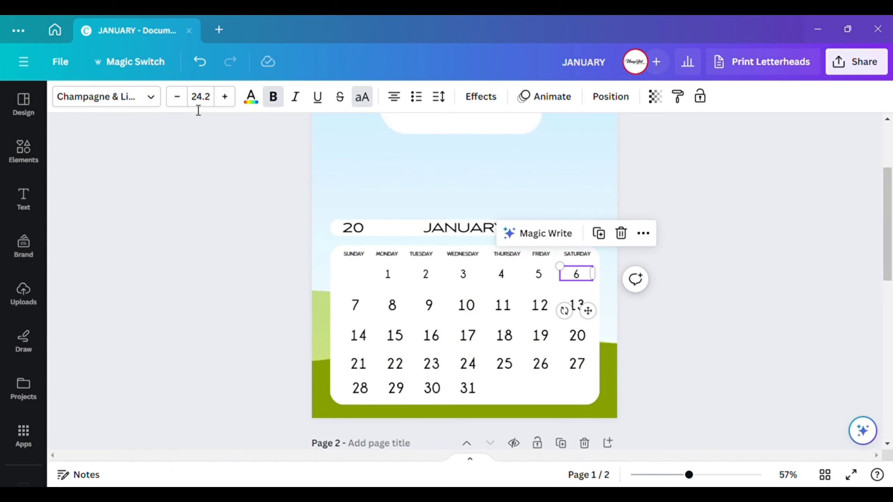
left_click(513, 388)
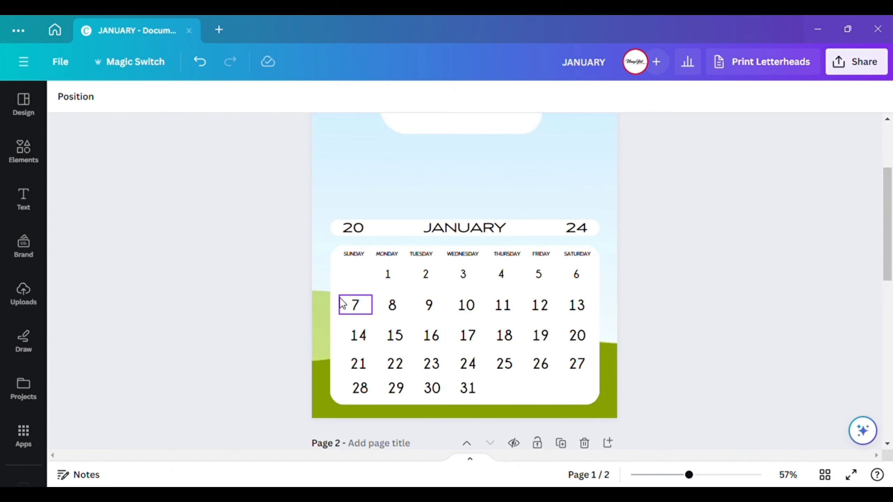
left_click_drag(340, 299, 582, 408)
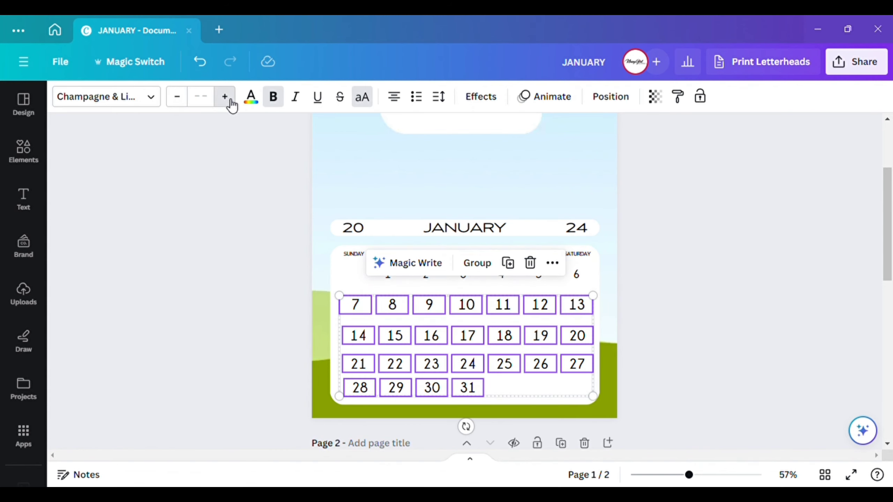
left_click(338, 286)
Reduce the font size of dates 7 to 13 to match the first row of dates
left_click_drag(334, 289, 614, 317)
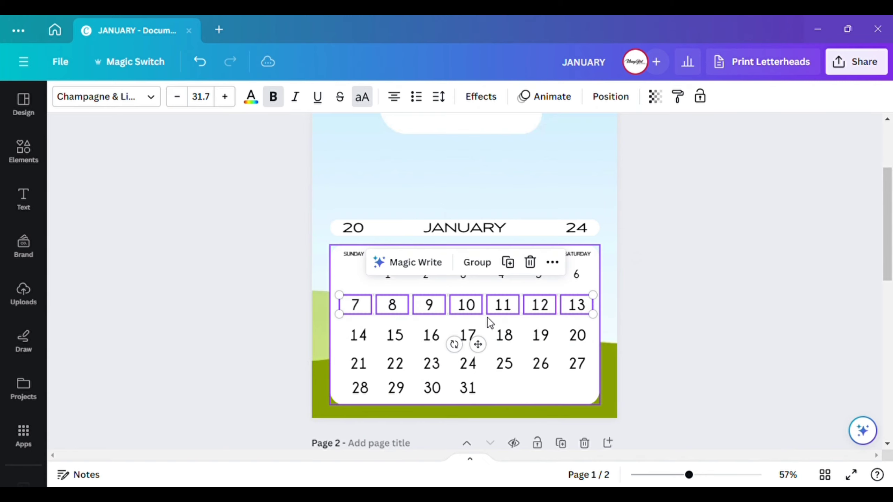
left_click(183, 99)
left_click(184, 99)
left_click(183, 99)
left_click(183, 99)
left_click(183, 99)
left_click(184, 99)
left_click(183, 99)
left_click(183, 99)
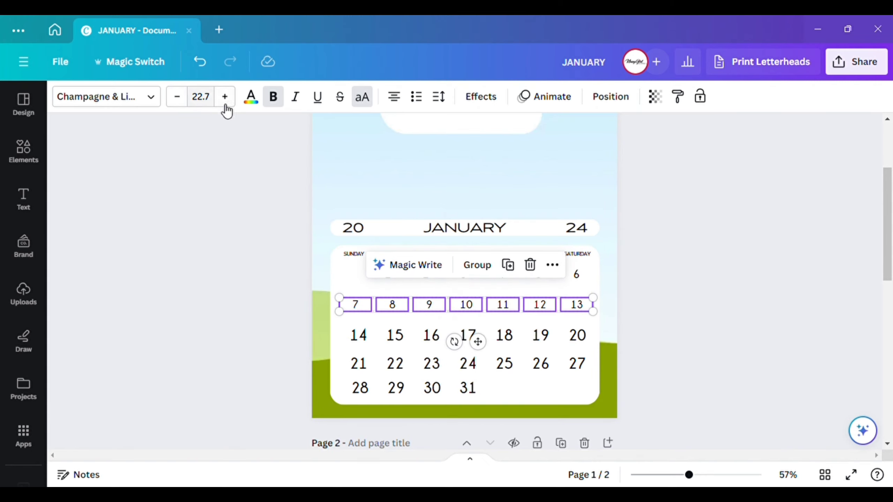
left_click(231, 104)
left_click(203, 100)
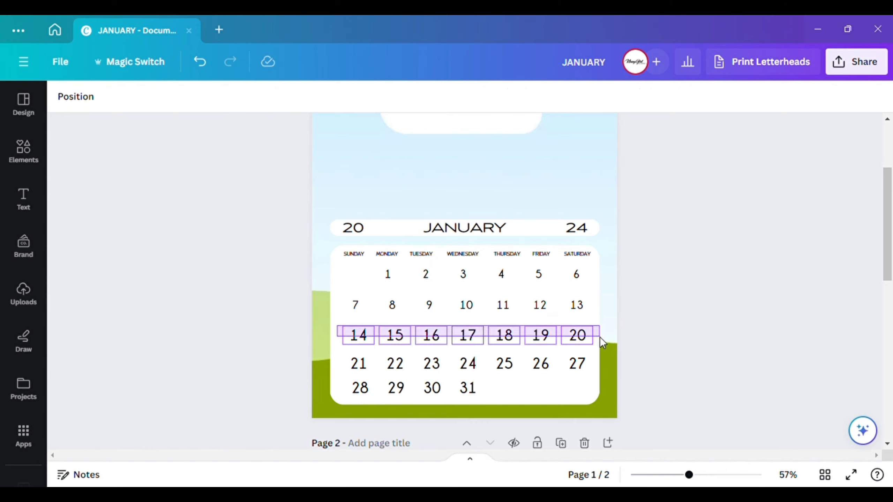
Set dates 14 to 31 to a font size of about 24.3, one row at a time
type("24")
left_click(358, 363)
left_click_drag(337, 355, 611, 380)
left_click(210, 97)
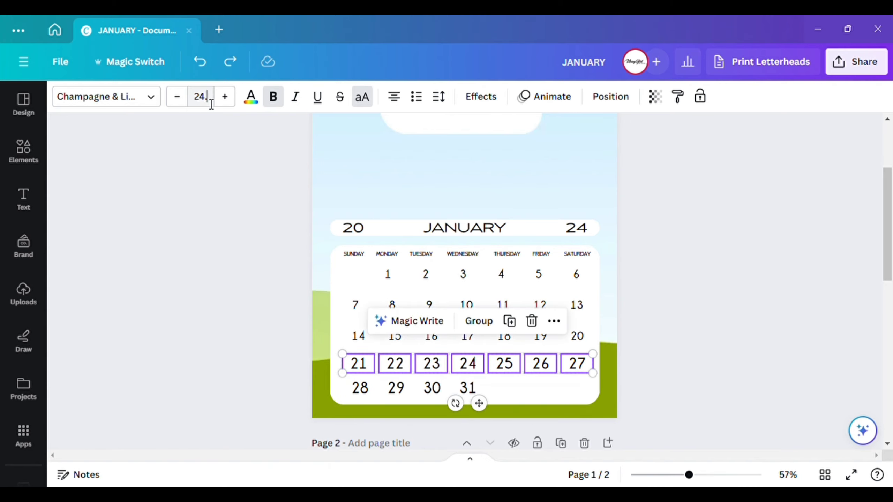
left_click(352, 386)
triple_click(210, 98)
type("24.3")
left_click(709, 235)
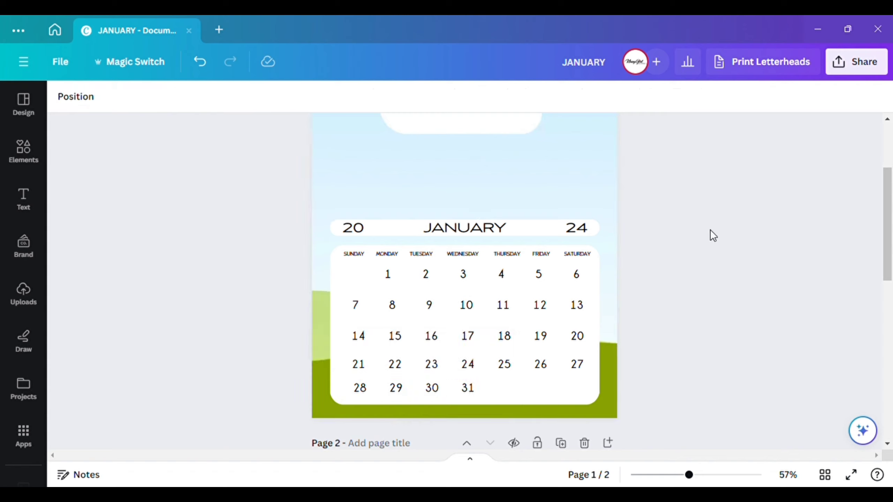
Move the row of dates 28 to 31 slightly down to even out the row spacing
left_click(348, 386)
left_click(627, 379)
Place the portrait illustration in the full-page image frame and shift its crop slightly left
scroll(571, 368, "down", 3)
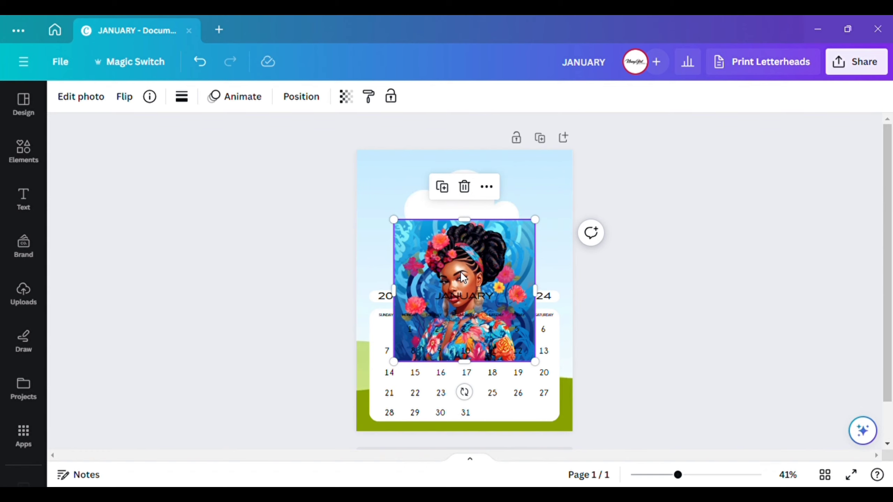
left_click_drag(460, 272, 508, 211)
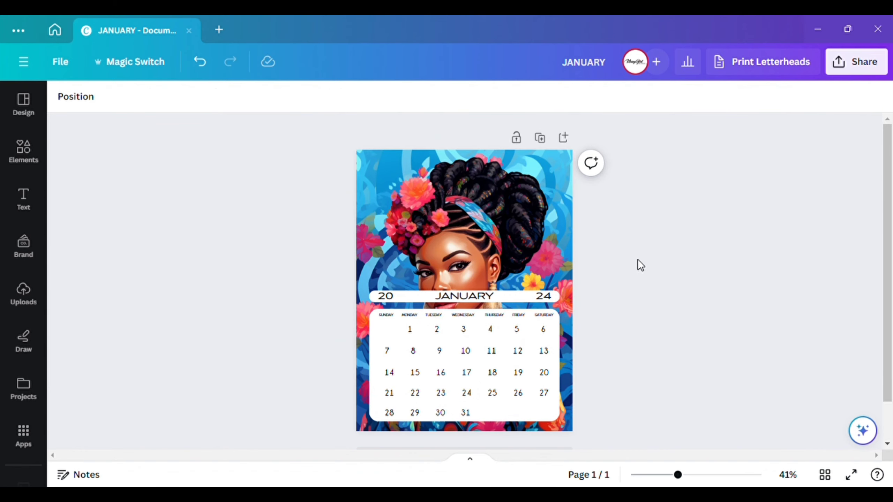
double_click(484, 202)
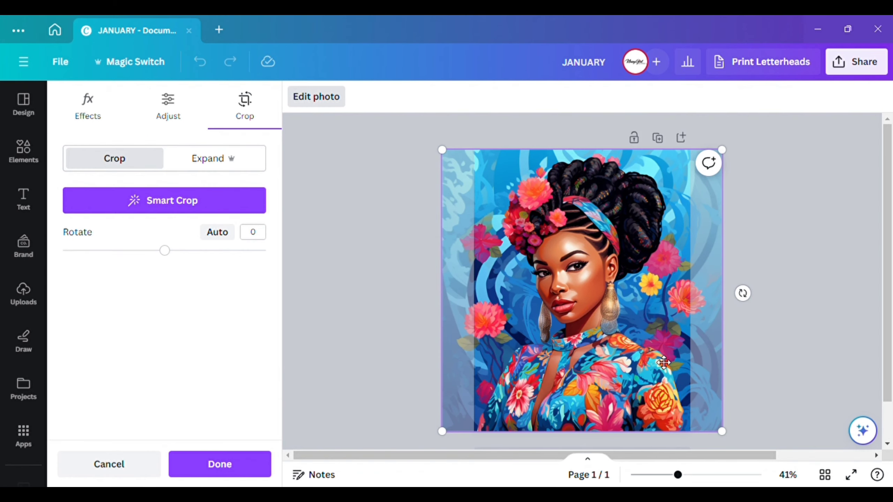
mouse_move(657, 352)
left_mouse_down()
mouse_move(635, 351)
mouse_move(649, 352)
left_mouse_up()
left_click(767, 224)
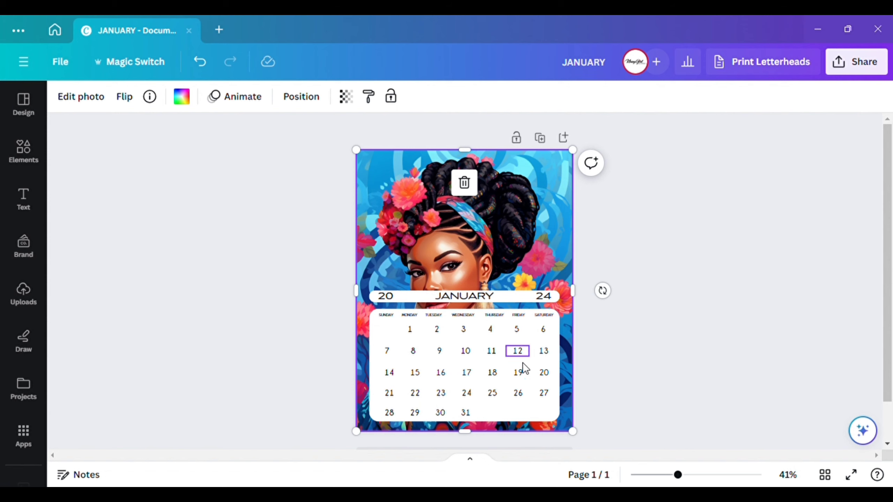
Duplicate the January calendar page to start a second layout
scroll(578, 256, "down", 2)
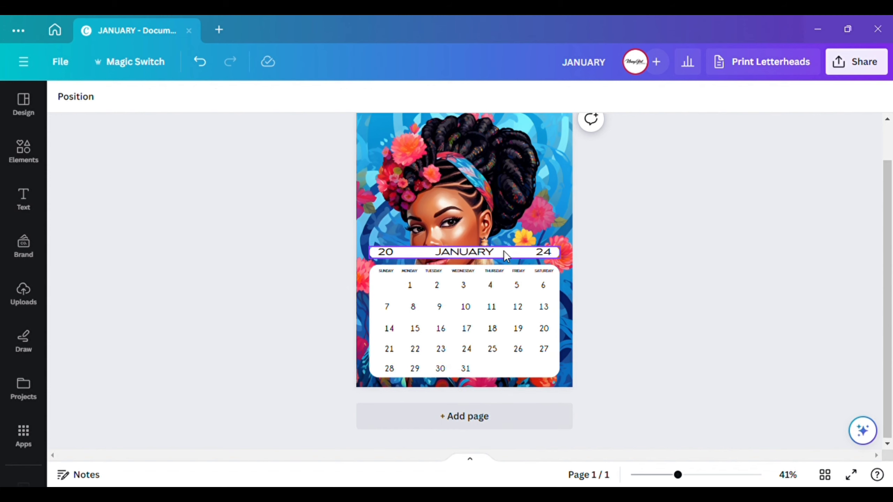
scroll(503, 251, "up", 1)
left_click(541, 137)
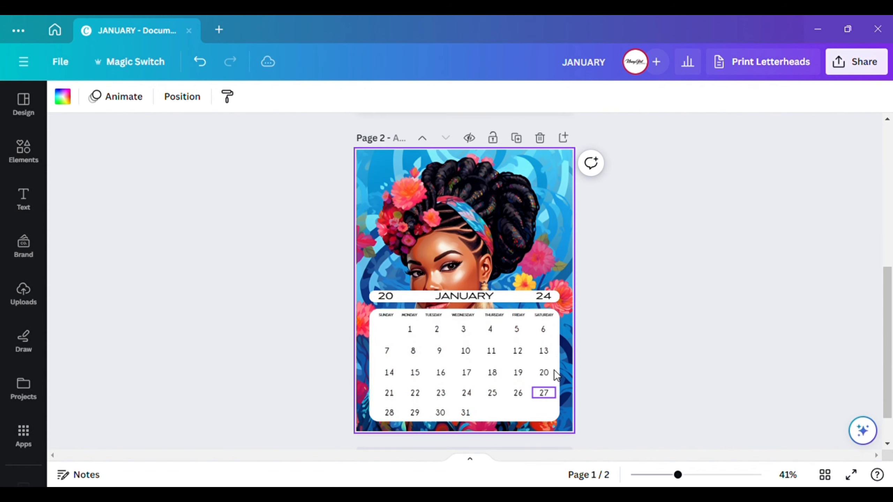
scroll(574, 308, "down", 1)
scroll(576, 307, "up", 3)
scroll(575, 308, "down", 4)
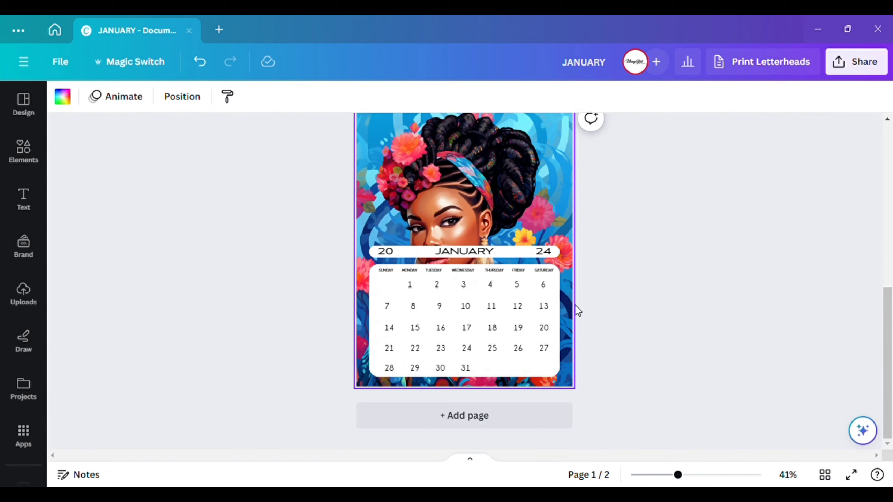
scroll(577, 292, "up", 3)
scroll(563, 284, "down", 2)
Shorten the image frame on page 2 so it ends just below the January title bar
left_click(518, 200)
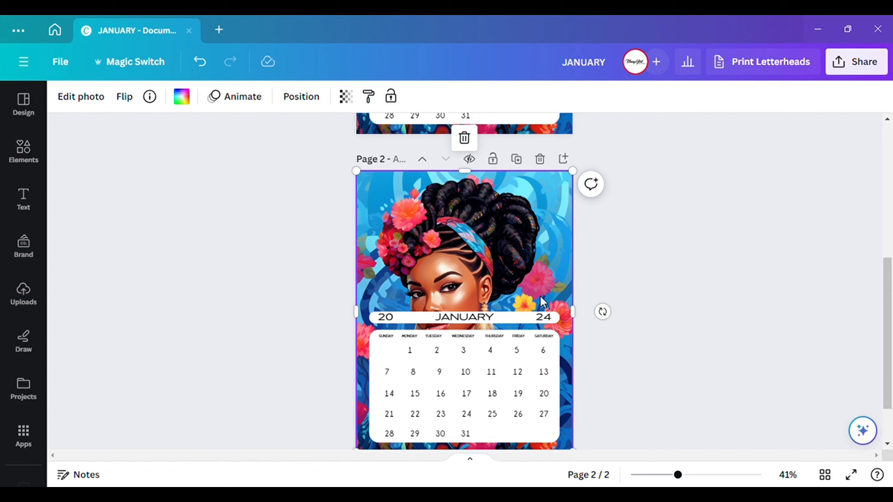
left_click(681, 242)
left_click(536, 234)
scroll(471, 442, "down", 2)
mouse_move(482, 398)
left_mouse_down()
mouse_move(470, 241)
mouse_move(477, 278)
mouse_move(544, 275)
mouse_move(598, 295)
mouse_move(475, 393)
left_mouse_up()
scroll(591, 295, "up", 2)
Scale down and reposition the illustration within the shortened frame so the whole face sits above the title bar
double_click(485, 250)
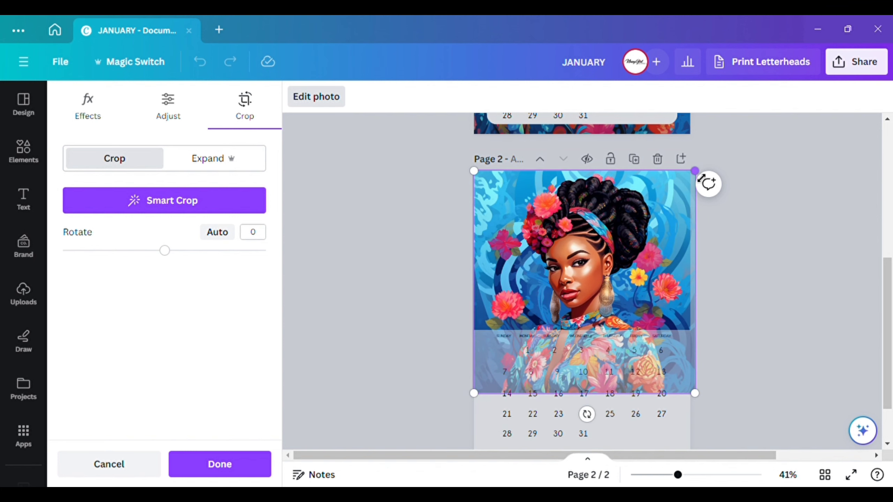
left_click(719, 365)
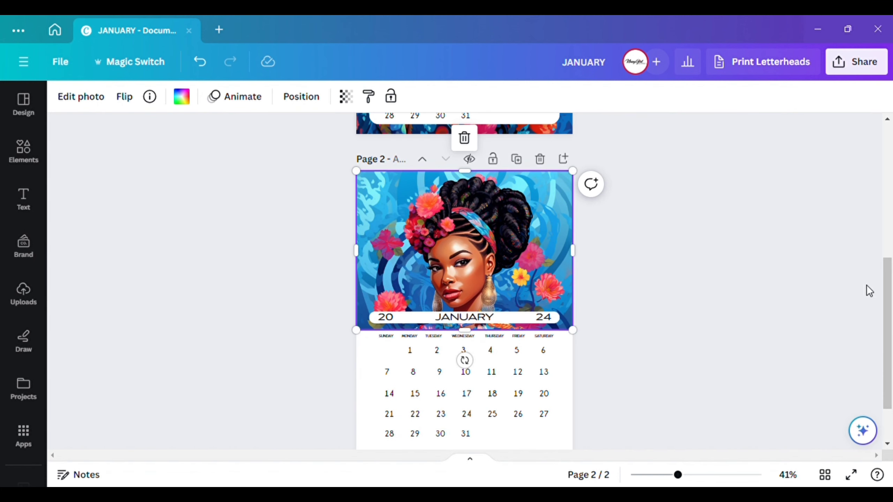
left_click(629, 318)
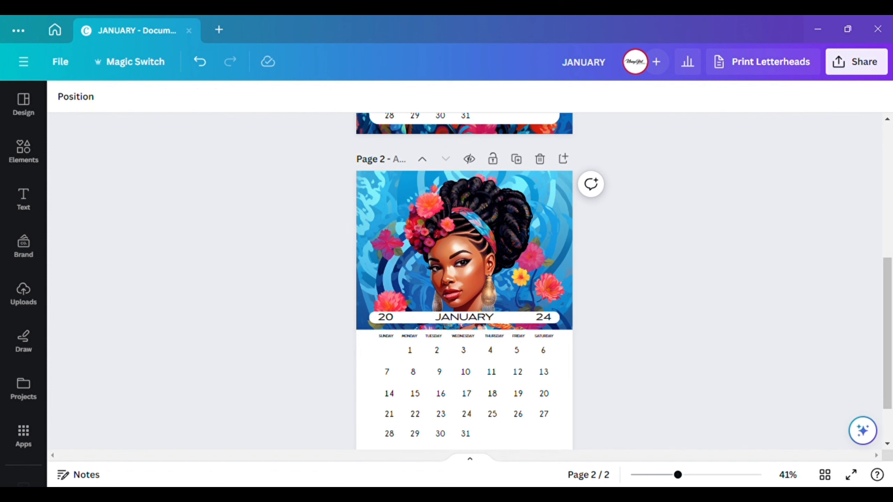
Remove the portrait illustration from the image frames on page 2 and page 1, keeping the empty frames
left_click(523, 326)
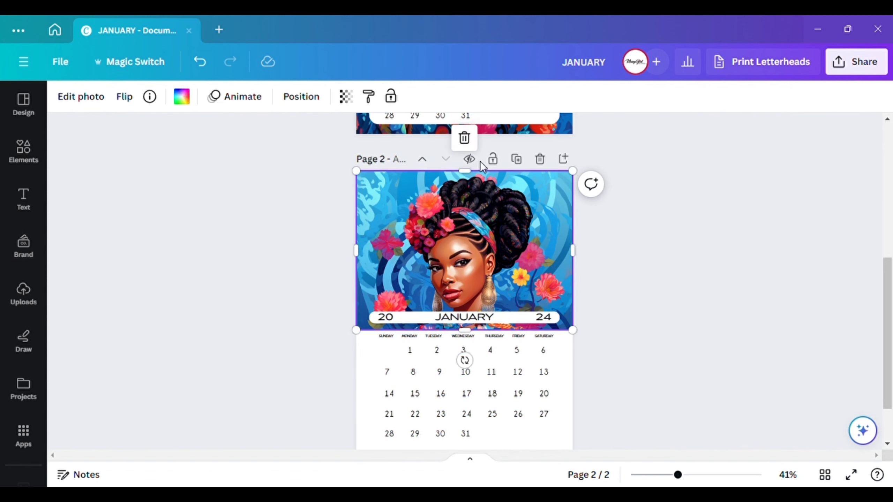
left_click(464, 139)
left_click(475, 174)
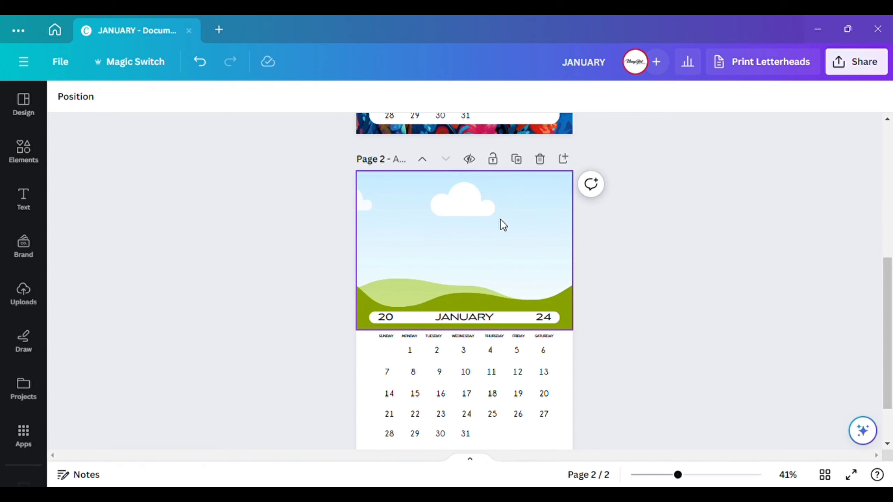
scroll(500, 223, "up", 5)
scroll(502, 183, "up", 2)
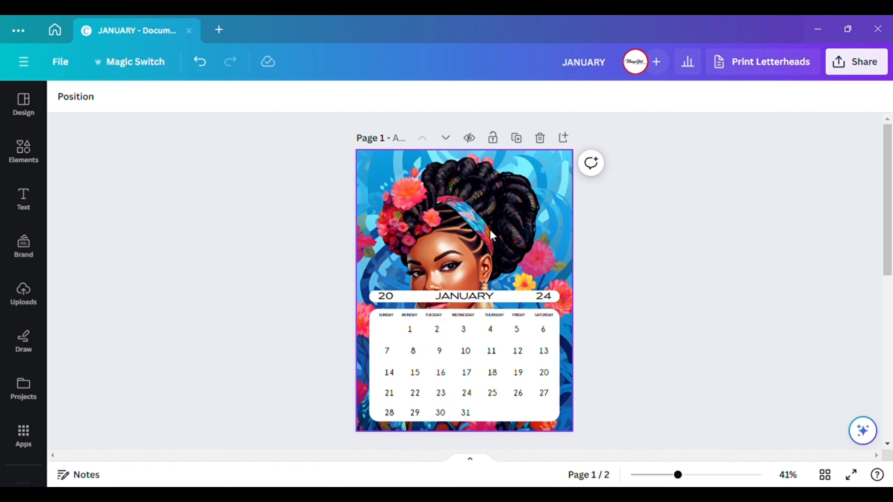
left_click(490, 231)
left_click(463, 182)
left_click(467, 217)
Duplicate page 2, the layout with the image frame across the upper half, to create a third layout
scroll(709, 280, "down", 6)
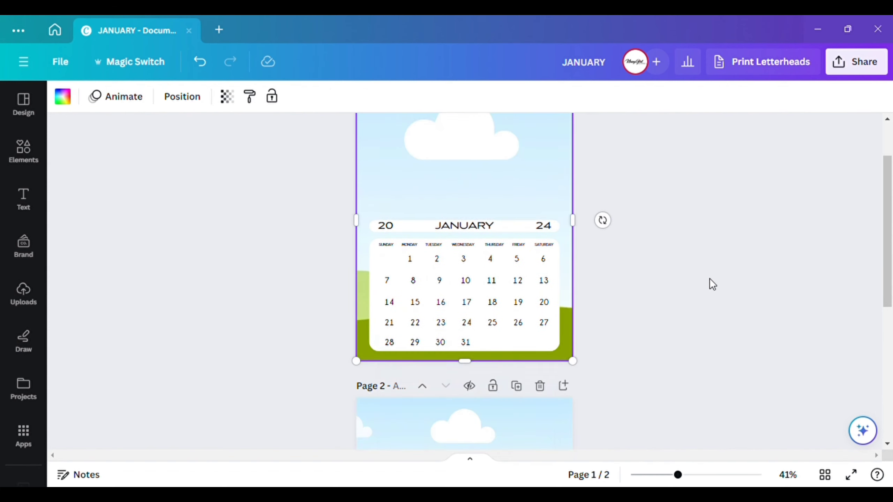
scroll(631, 291, "up", 6)
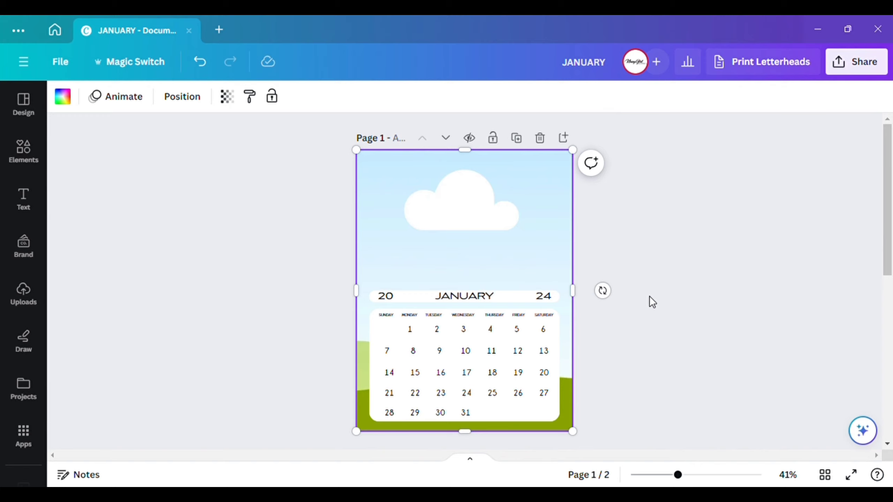
scroll(648, 301, "down", 2)
scroll(639, 311, "down", 3)
scroll(621, 281, "up", 3)
scroll(443, 220, "down", 3)
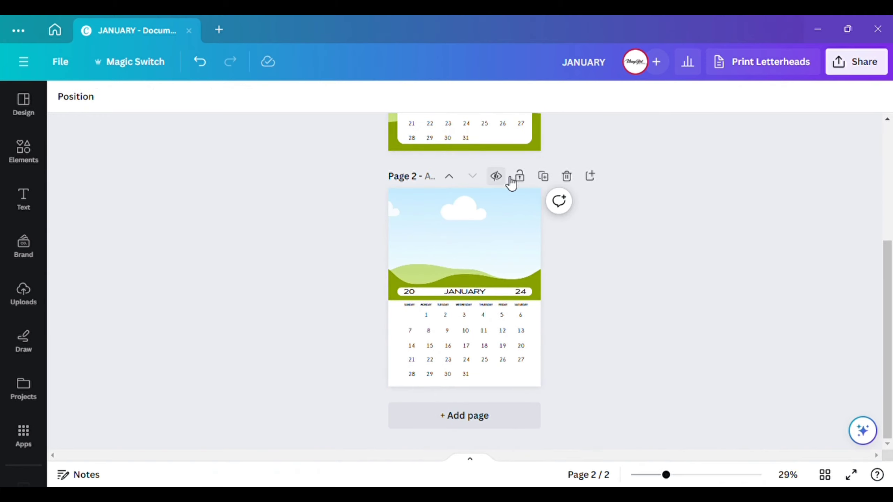
left_click(543, 177)
Narrow the image frame on page 3 from its left edge so it covers only the right-hand part of the page
left_click(464, 264)
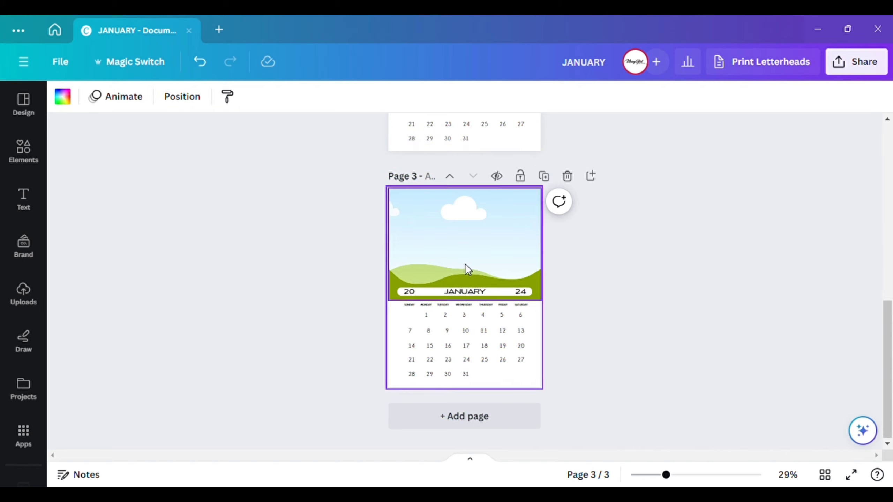
left_click_drag(393, 250, 492, 270)
left_click(565, 312)
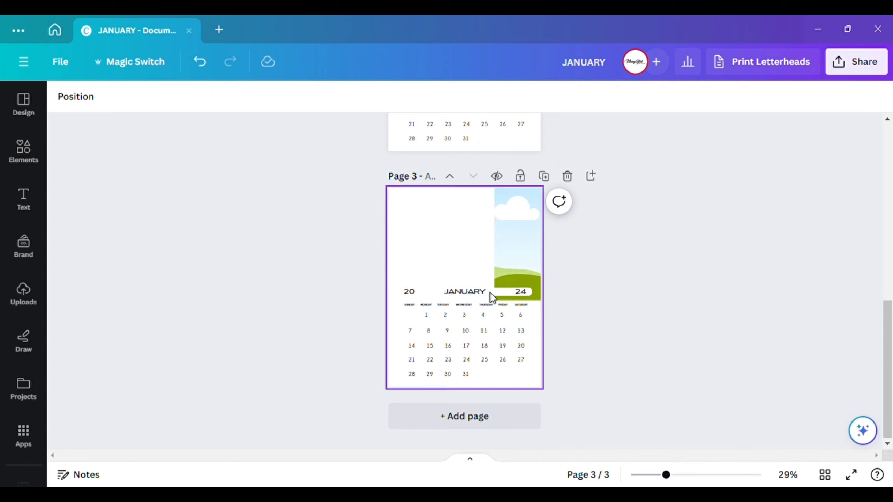
Move the JANUARY title into the blank area beside the image frame and widen the frame up to the title
left_click(477, 292)
left_click_drag(477, 292, 430, 225)
left_click(509, 238)
left_click_drag(504, 245, 477, 248)
left_click(501, 293)
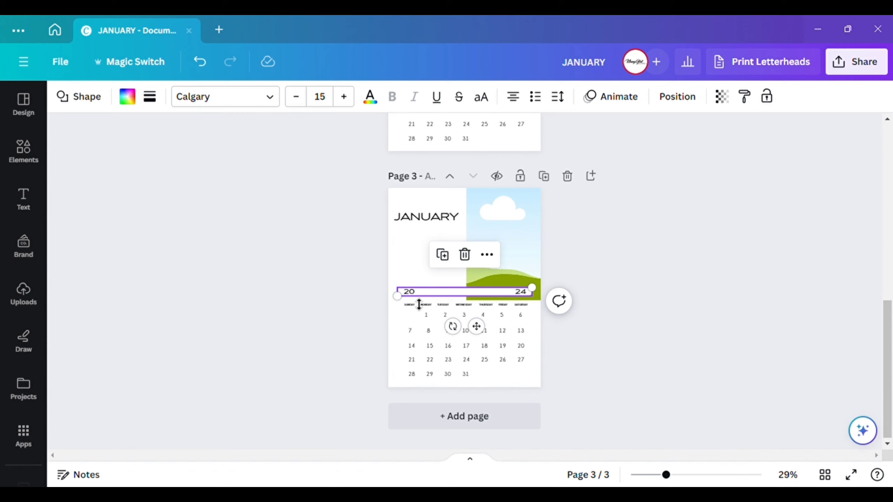
left_click(432, 223)
left_click_drag(431, 219, 429, 227)
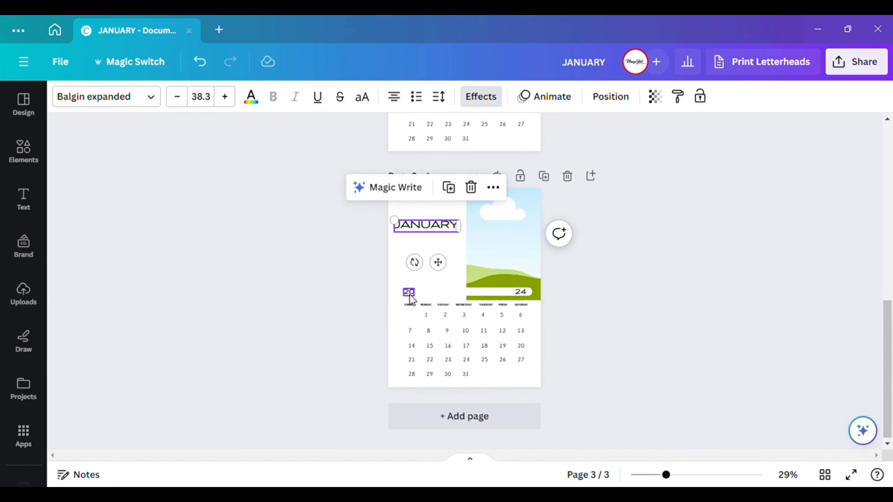
Change the text 20 to 2024, enlarge it to about 46.4, and place it below the JANUARY title
left_click_drag(409, 294, 379, 233)
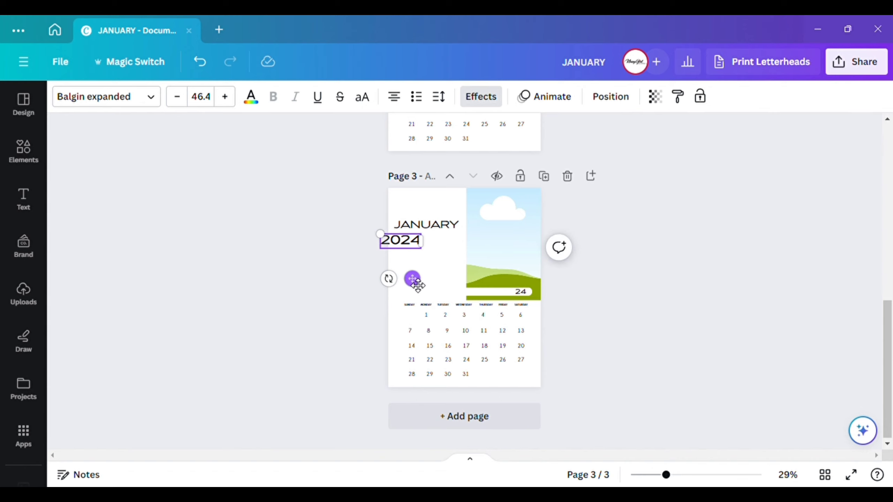
left_click_drag(413, 278, 441, 297)
Widen the image frame slightly to the left and shift JANUARY and 2024 left to fit the remaining space
left_click(477, 253)
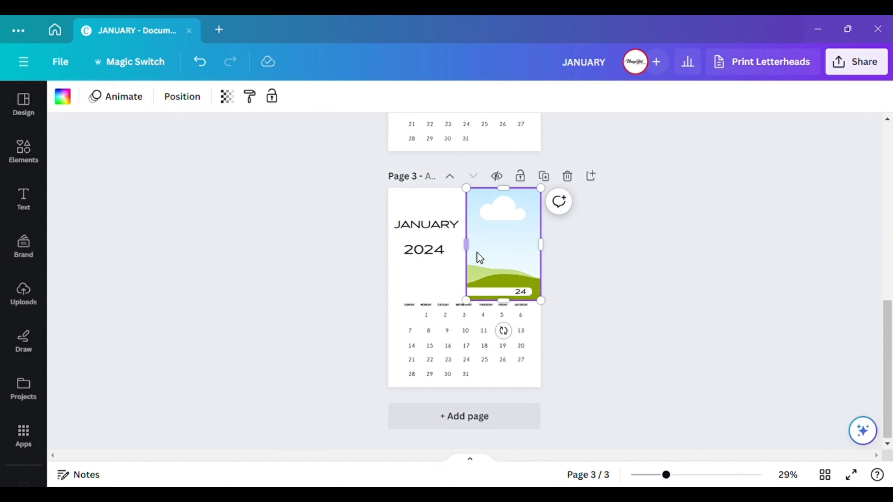
left_click_drag(471, 257, 463, 258)
left_click(438, 229)
left_click_drag(439, 231, 419, 249)
left_click(424, 249)
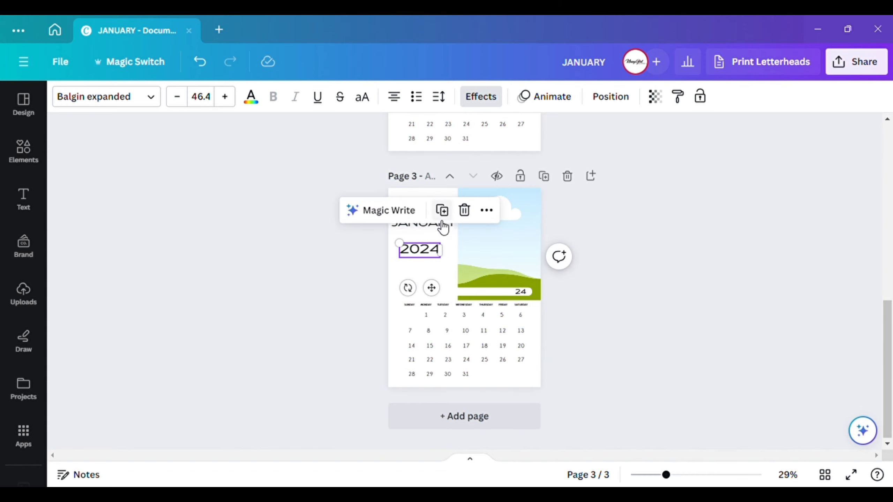
left_click(622, 247)
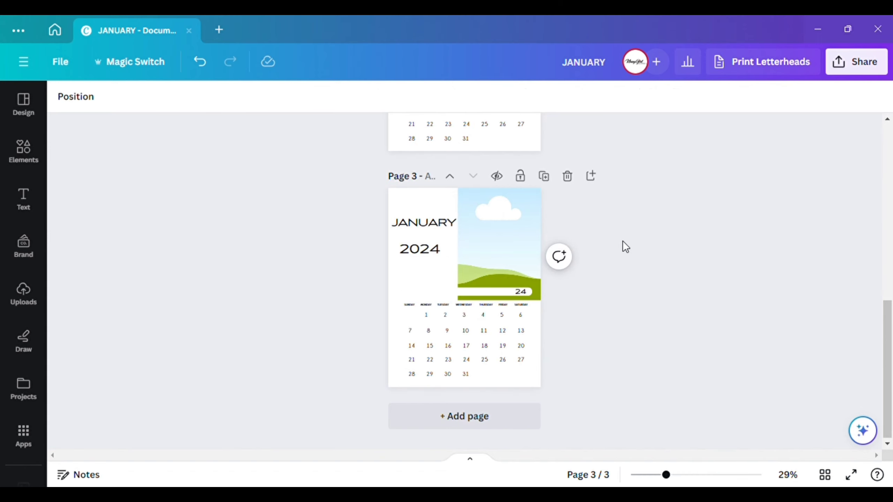
Rotate 2024 to read vertically beside the image frame and nudge the JANUARY title up
left_click(423, 263)
left_click_drag(405, 277, 442, 254)
left_click(434, 223)
left_click_drag(433, 221, 434, 217)
left_click(627, 287)
Delete the white title bar and the leftover 24 from page 3
left_click(473, 292)
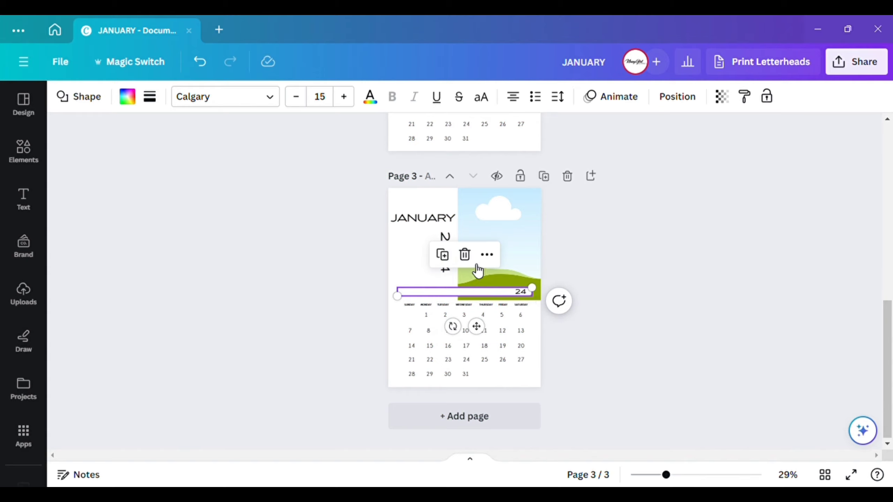
left_click(521, 292)
left_click(565, 256)
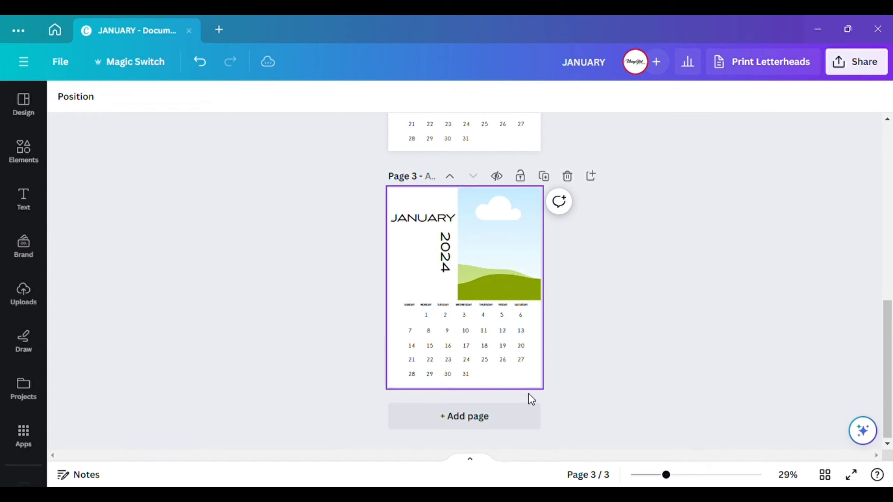
Move the vertical 2024 slightly right, closer to the image frame on page 3
scroll(405, 259, "up", 8)
scroll(415, 233, "up", 3)
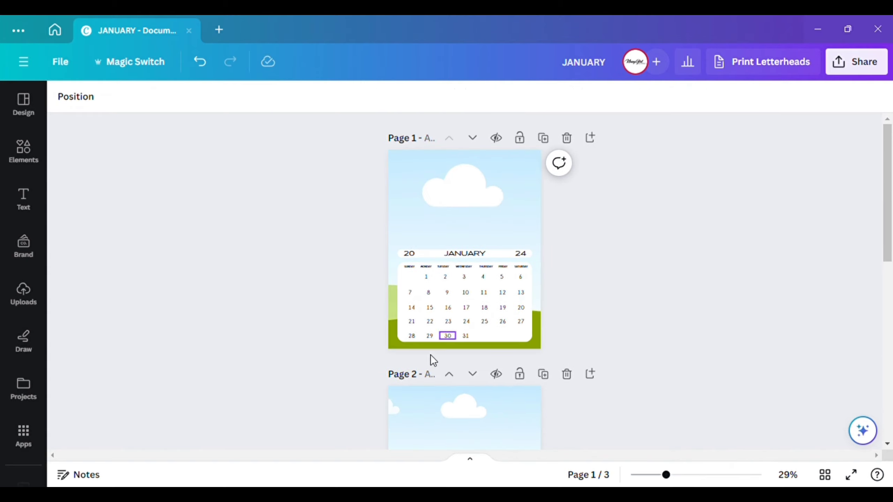
scroll(458, 359, "down", 10)
left_click(445, 302)
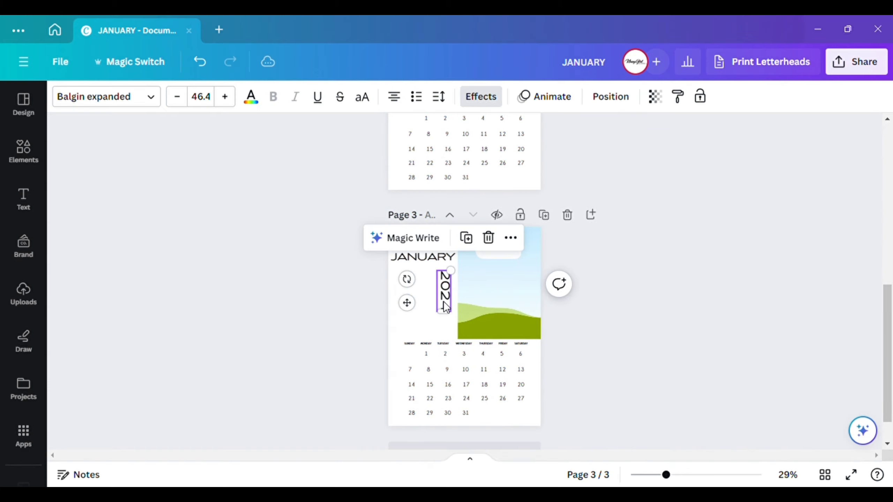
left_click_drag(445, 303, 453, 305)
Add a green rounded rectangle behind the weekday names on page 3
left_click(516, 323)
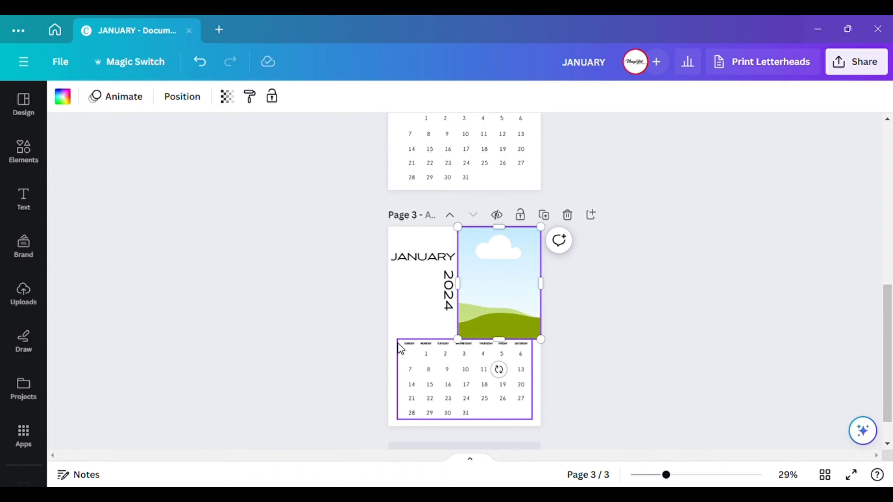
left_click(415, 331)
left_click(24, 151)
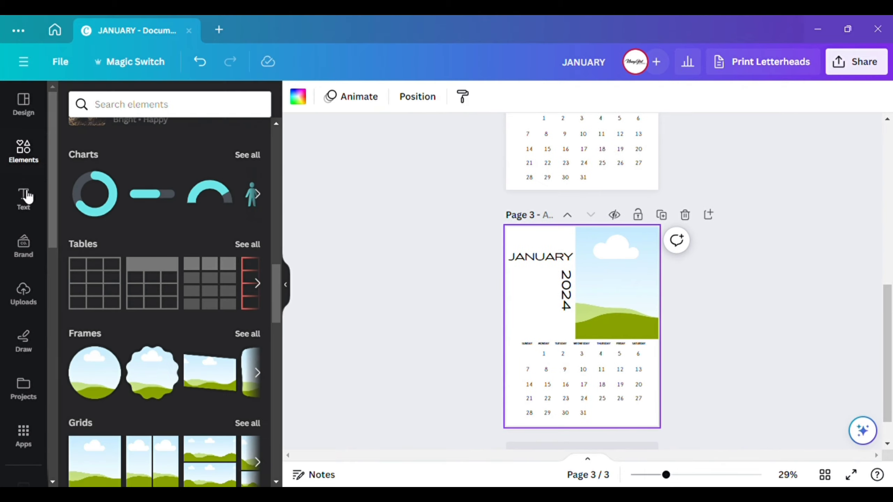
scroll(170, 219, "up", 10)
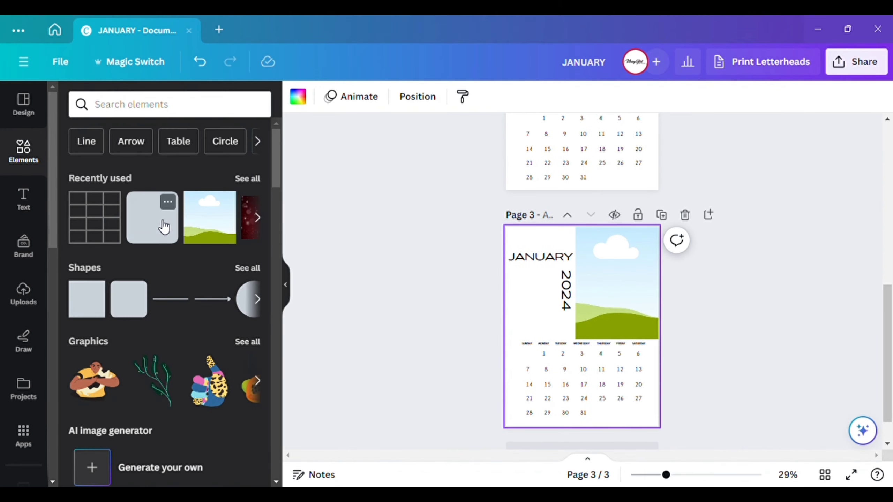
left_click(164, 227)
left_click_drag(610, 335, 659, 373)
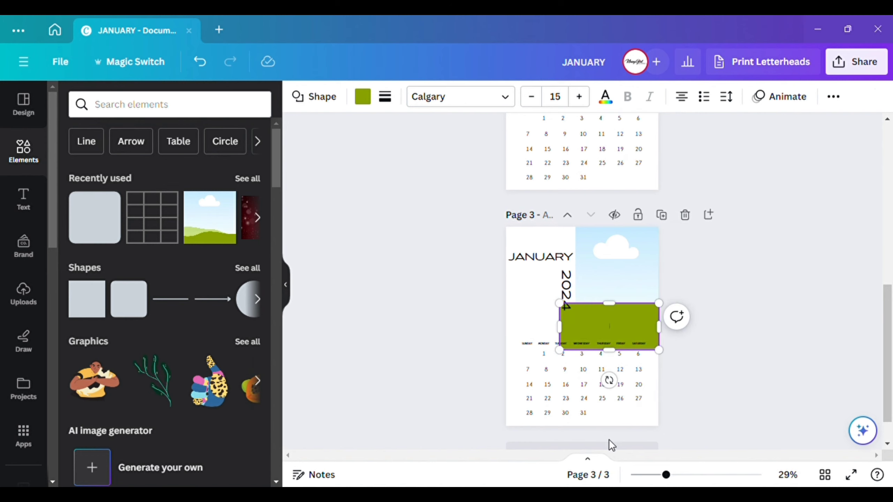
Stretch the green rectangle to the full page width and flatten it into a thin bar around the weekday names
scroll(610, 442, "up", 5)
scroll(597, 352, "up", 3)
left_click_drag(526, 303, 400, 303)
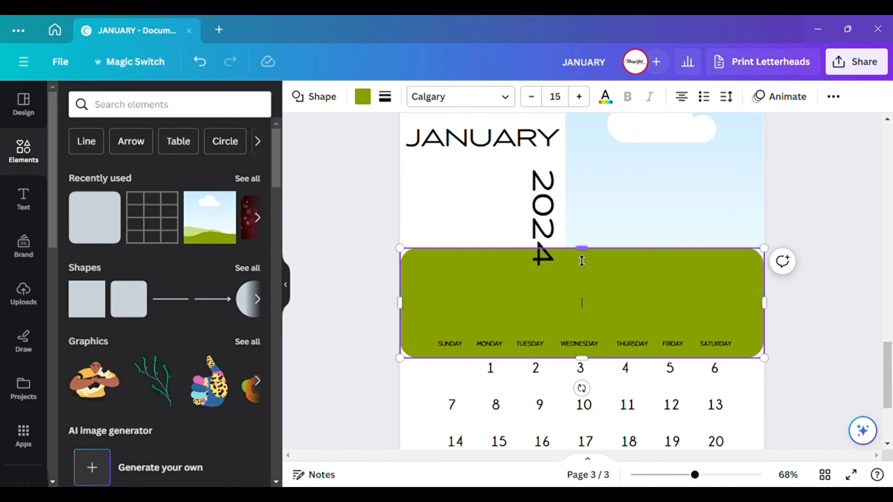
left_click_drag(582, 260, 590, 353)
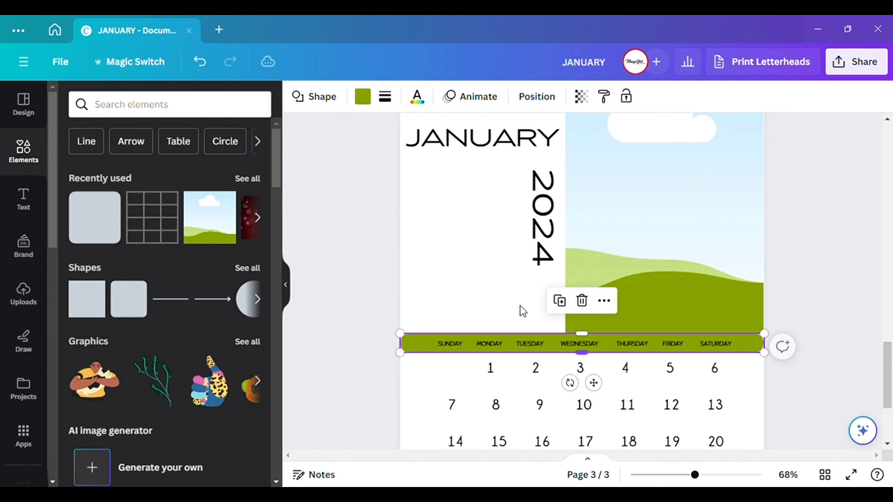
Try purple, grey and other fills on the weekday bar on page 3, and settle on the light pink brand colour
left_click(364, 101)
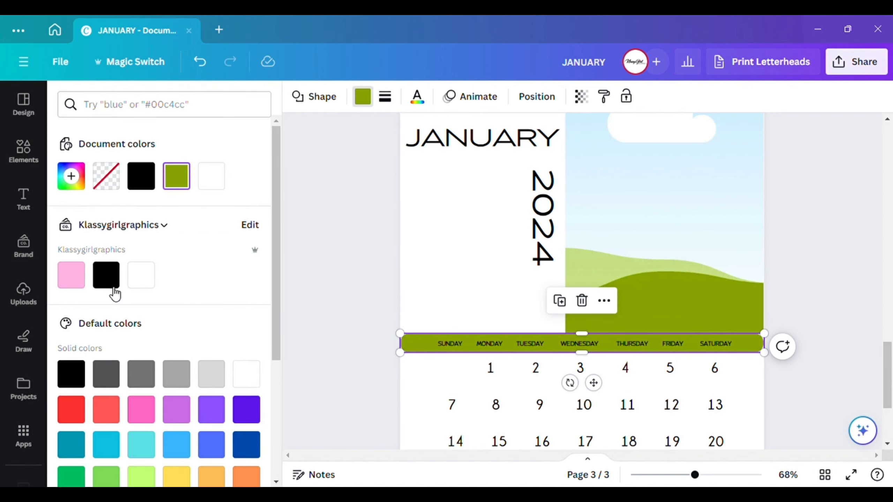
left_click(212, 409)
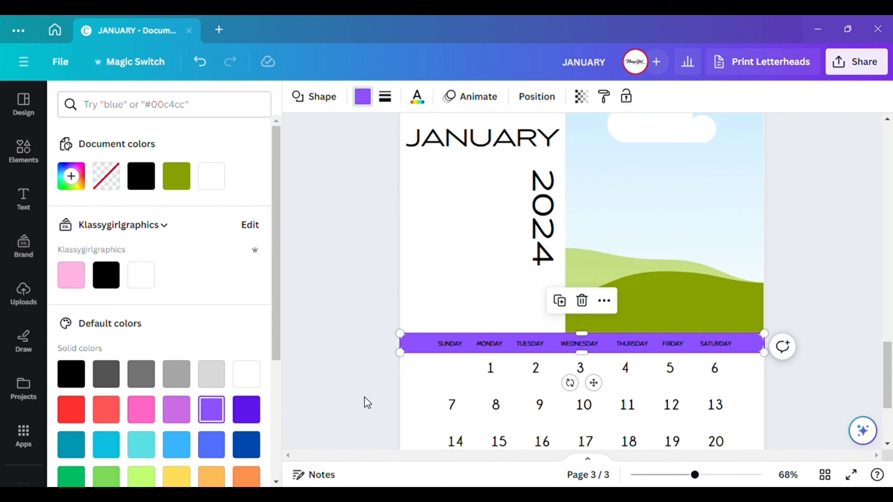
left_click(211, 383)
left_click(176, 376)
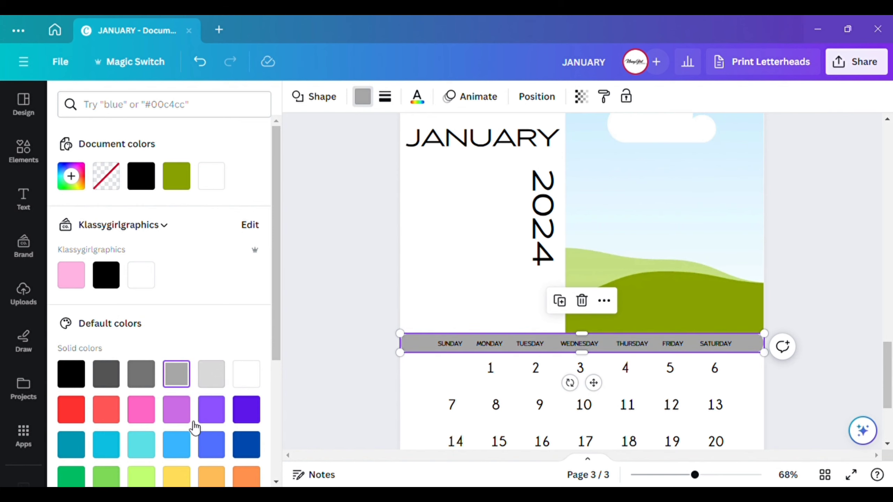
left_click(245, 446)
left_click(140, 409)
left_click(80, 283)
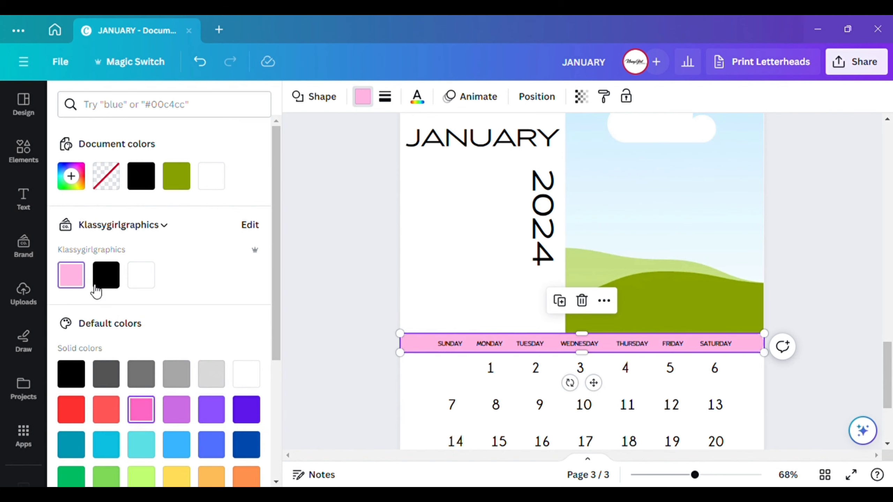
key("Escape")
scroll(650, 373, "down", 2)
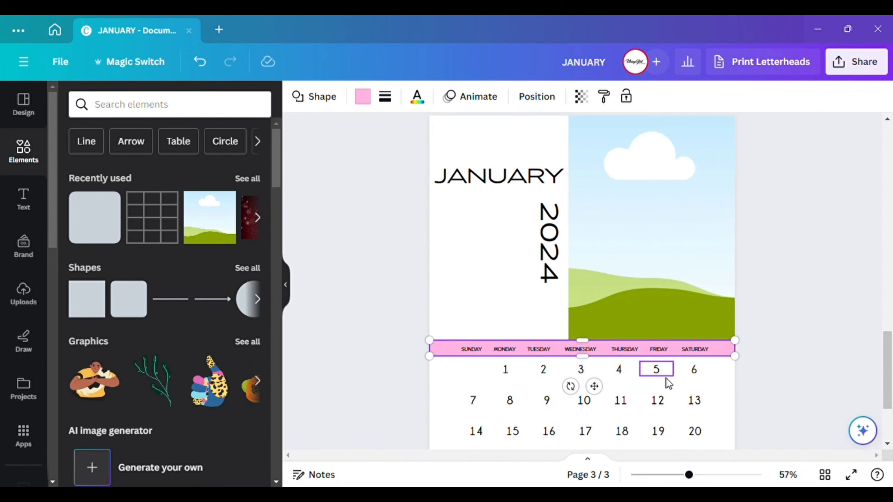
scroll(665, 377, "down", 2)
left_click(780, 392)
scroll(756, 376, "down", 2)
scroll(713, 345, "up", 2)
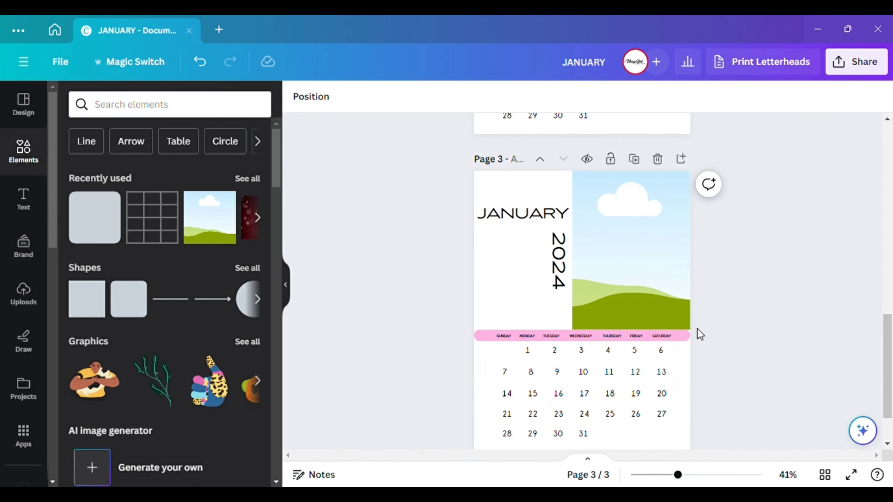
Turn the vertical 2024 on page 3 back to horizontal and place it directly beneath the JANUARY title
mouse_move(548, 219)
left_mouse_down()
mouse_move(555, 199)
mouse_move(553, 222)
left_mouse_up()
left_click(559, 260)
left_click_drag(516, 269, 550, 327)
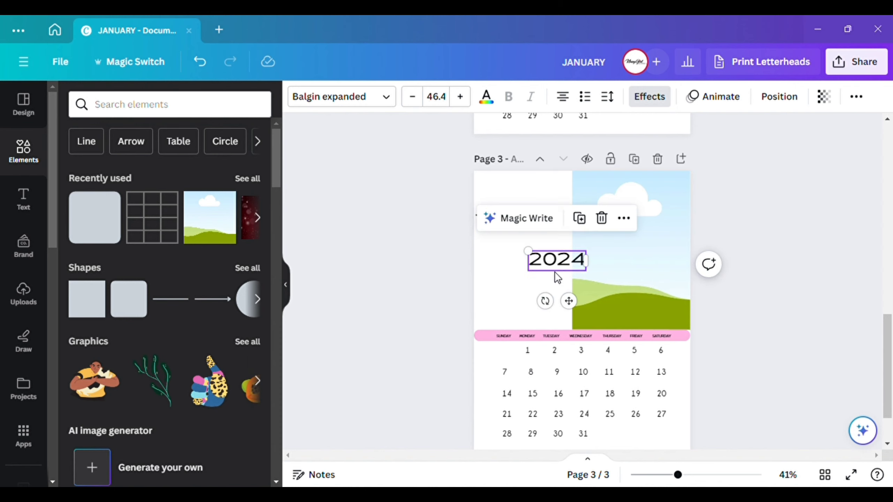
left_click_drag(557, 277, 527, 255)
scroll(748, 373, "up", 3)
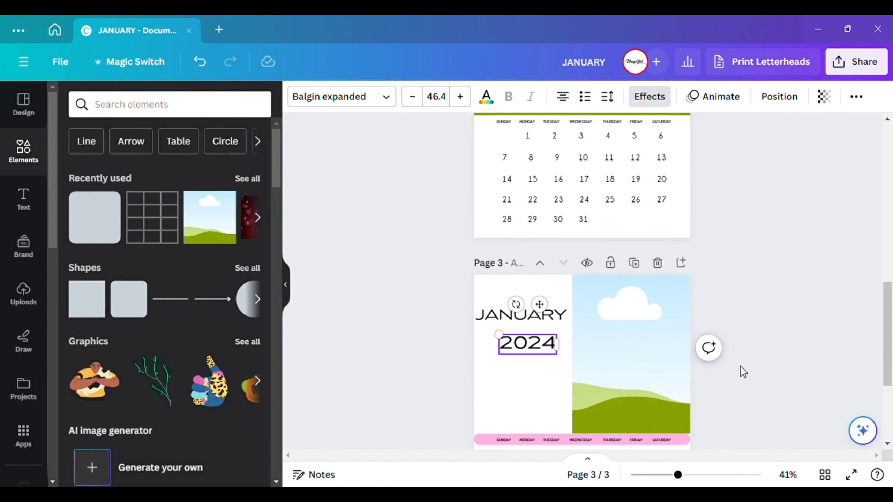
Group the pink bar, the weekday names and all the date numbers on page 3 into one object
scroll(731, 362, "up", 5)
scroll(725, 355, "down", 10)
left_click(643, 204)
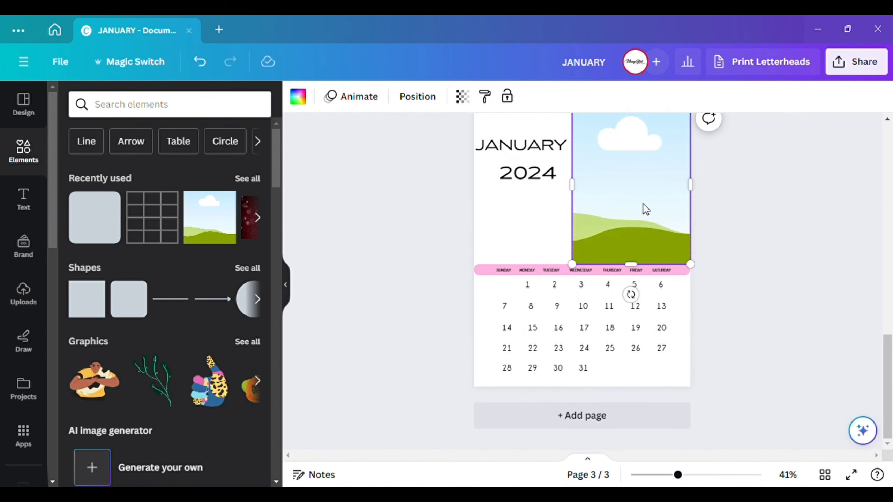
left_click(409, 225)
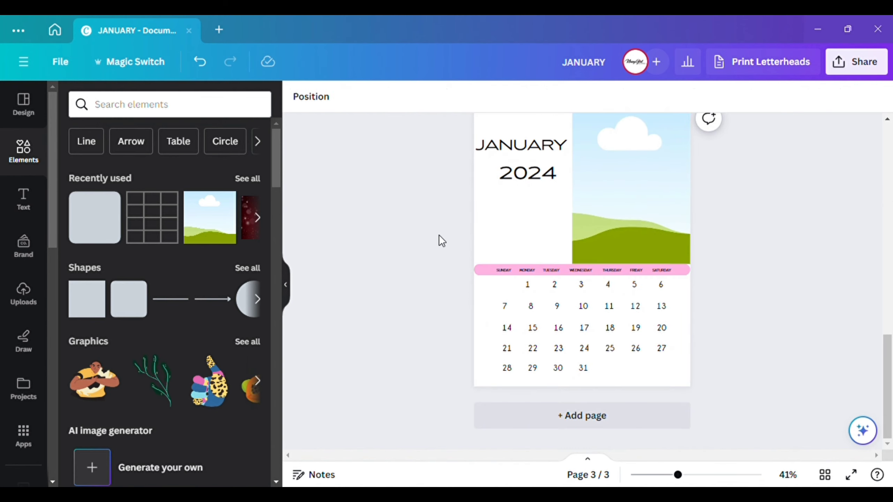
left_click_drag(450, 277, 703, 389)
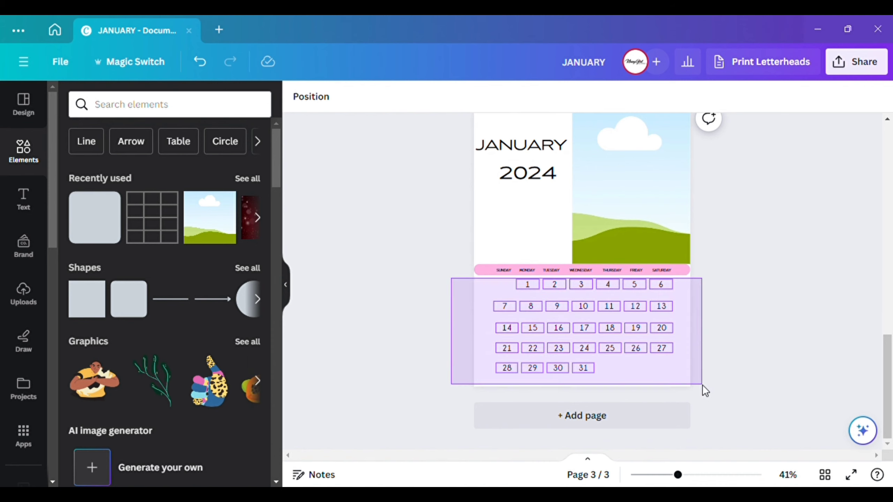
left_click_drag(401, 245, 822, 362)
left_click(473, 292)
left_click_drag(442, 267, 657, 452)
left_click(594, 232)
left_click_drag(669, 307, 668, 307)
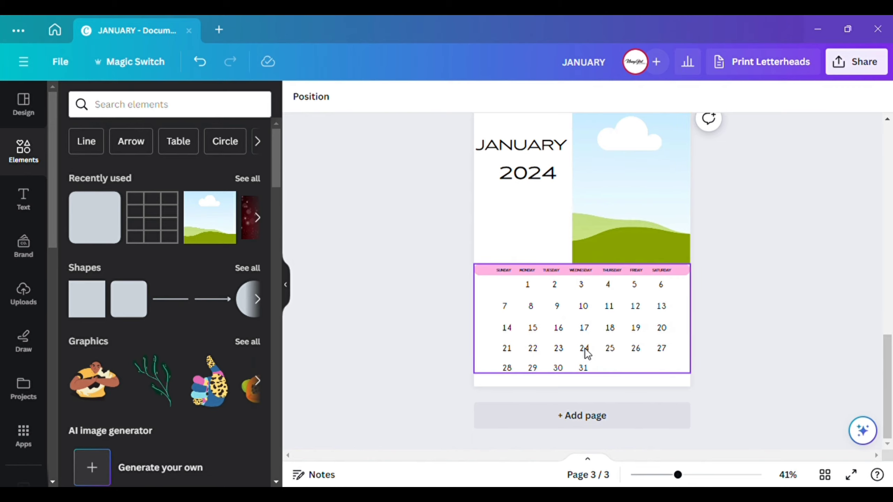
scroll(584, 347, "up", 10)
scroll(585, 306, "down", 6)
scroll(573, 226, "up", 10)
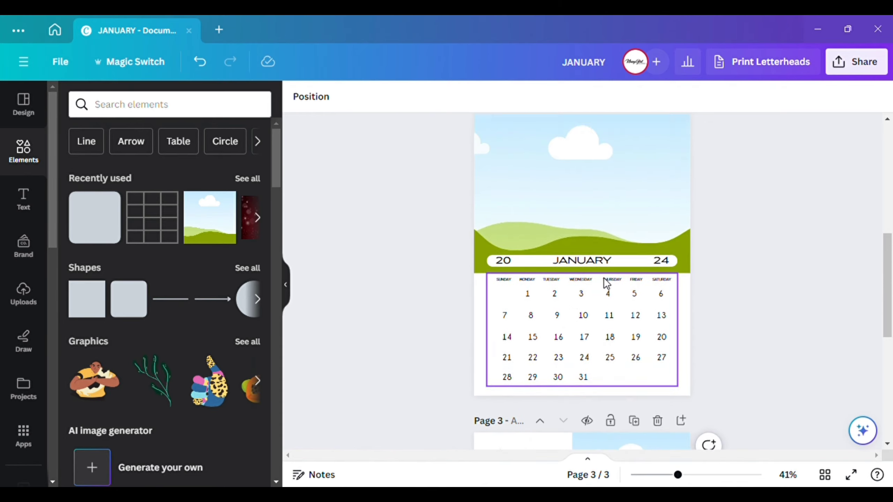